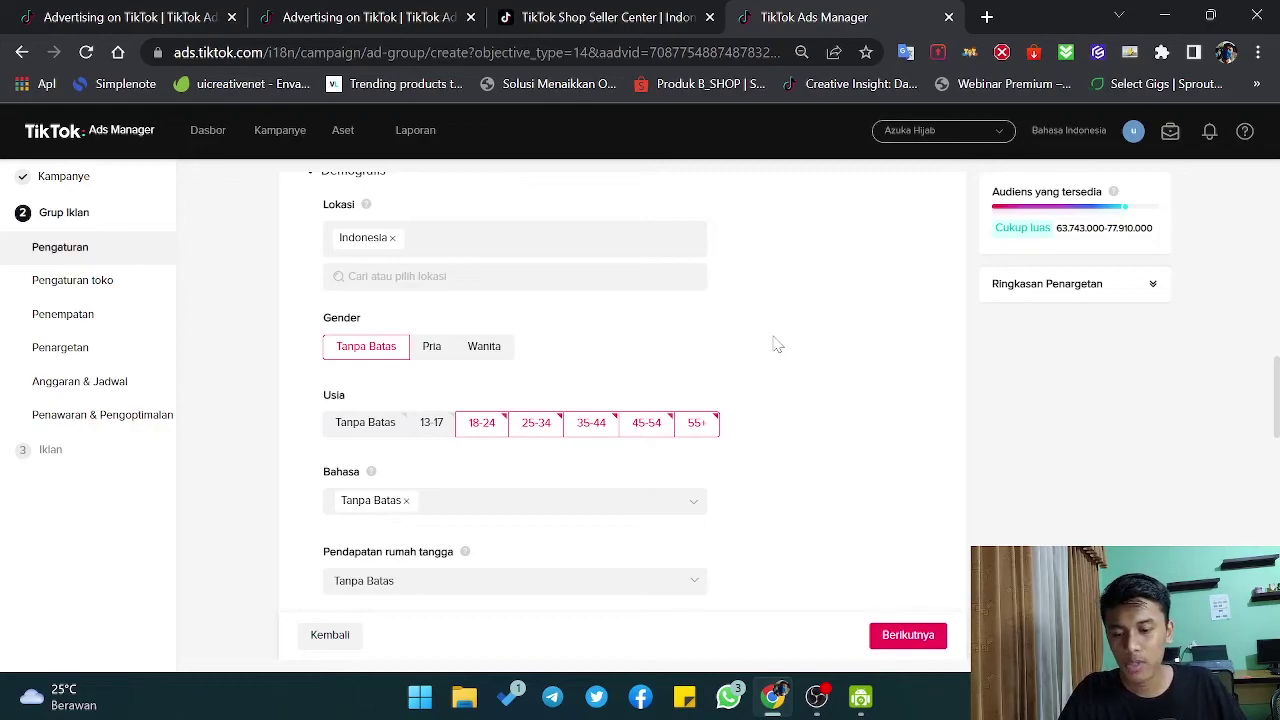
# Set the ad group's gender targeting to Wanita.
pyautogui.click(489, 352)
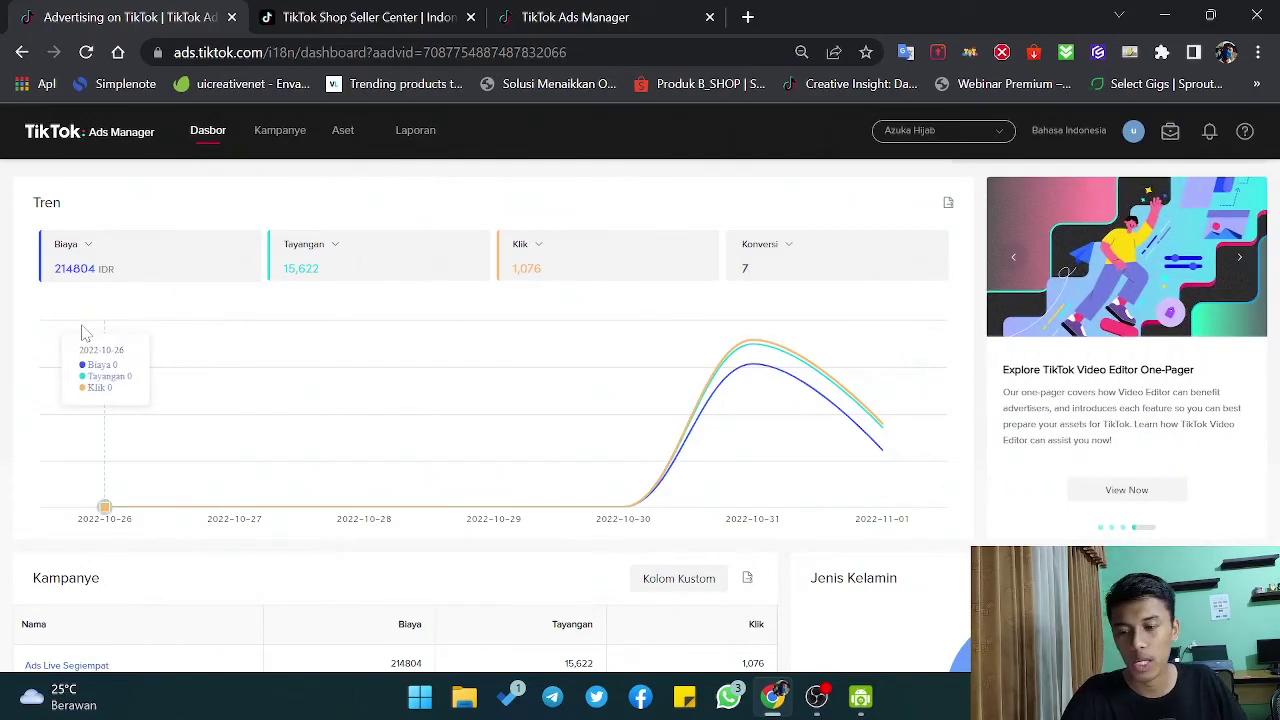
# Switch to the browser and examine the Ads Manager dashboard's spending overview, Tren chart and Kampanye table.
pyautogui.scroll(1, 340, 320)
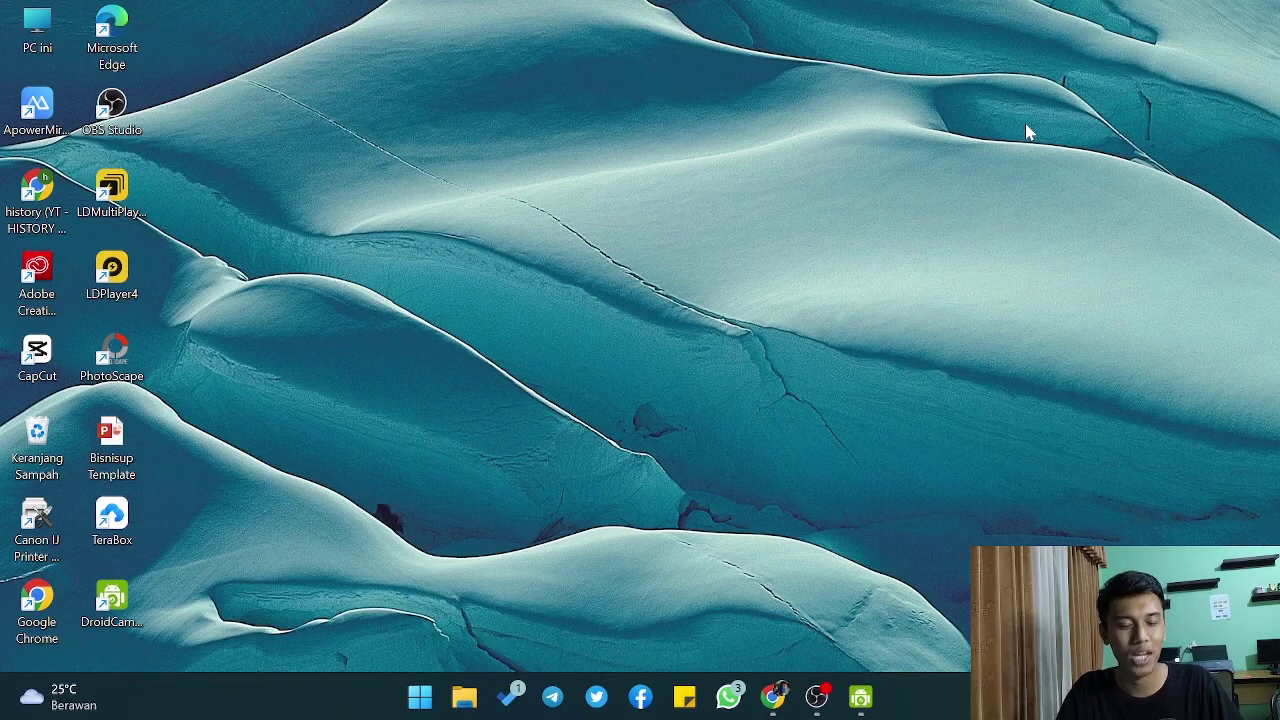
pyautogui.click(773, 697)
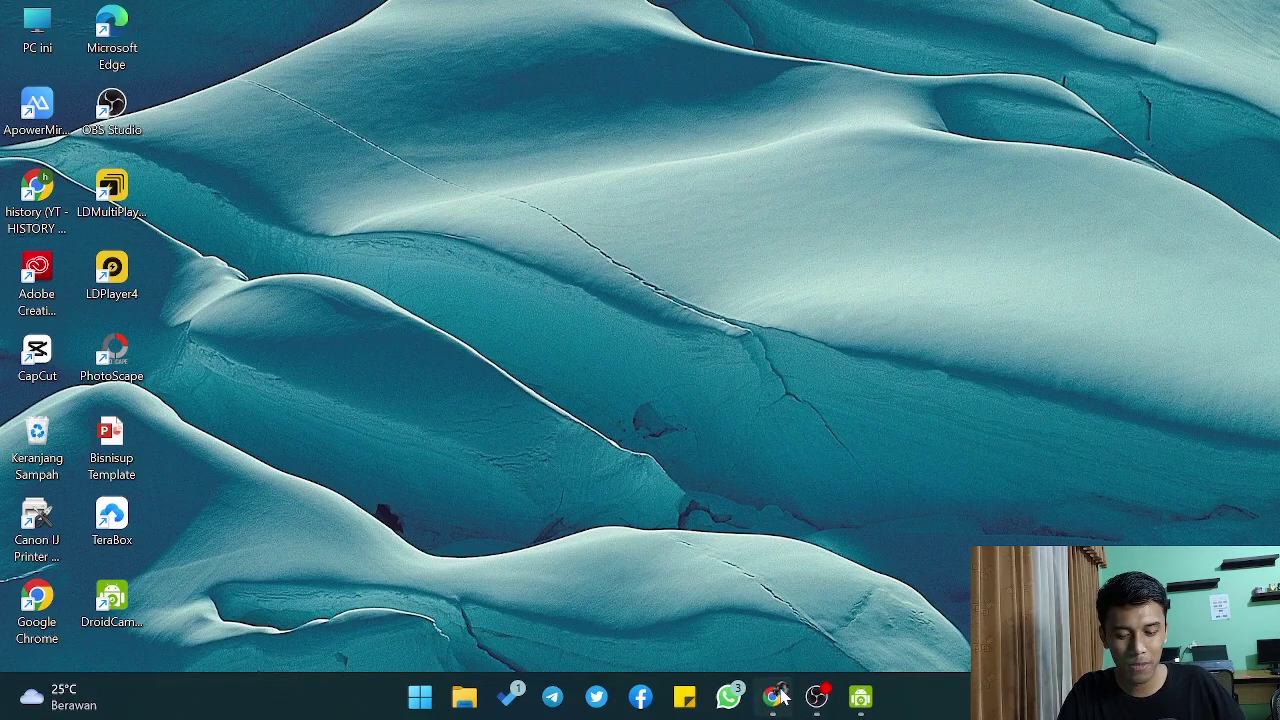
pyautogui.scroll(1, 450, 368)
pyautogui.scroll(2, 450, 368)
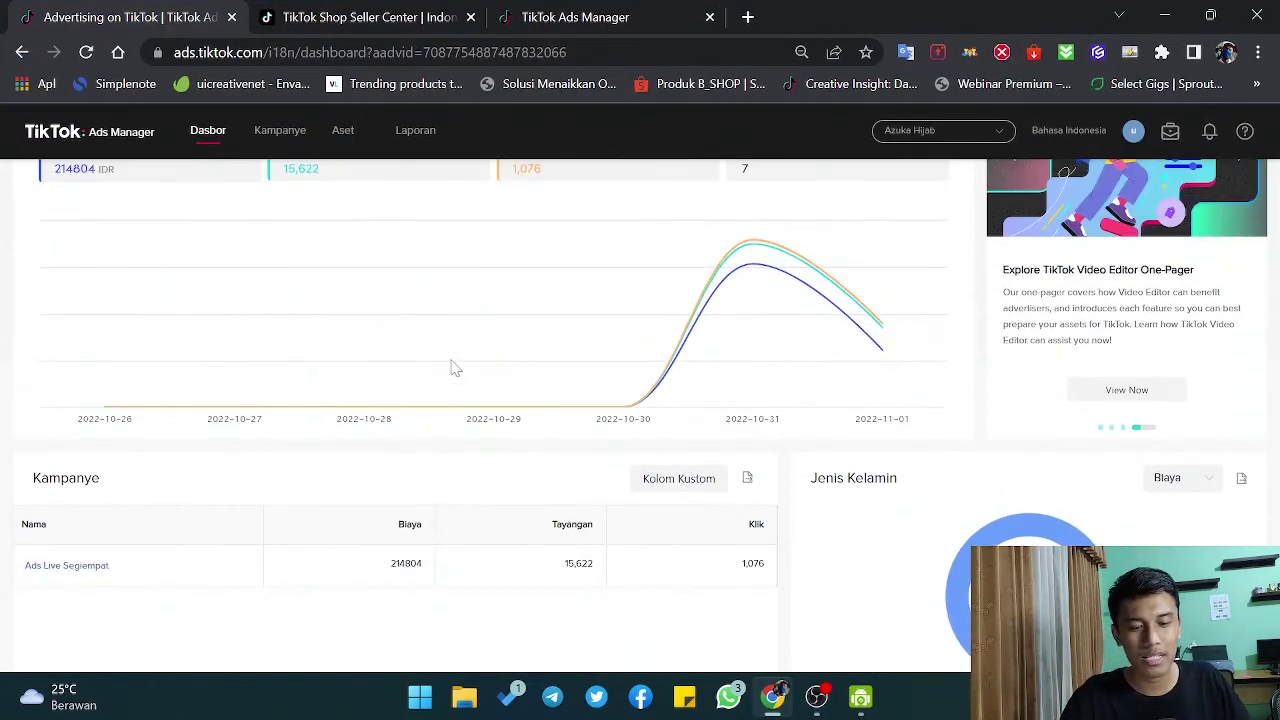
pyautogui.scroll(2, 451, 366)
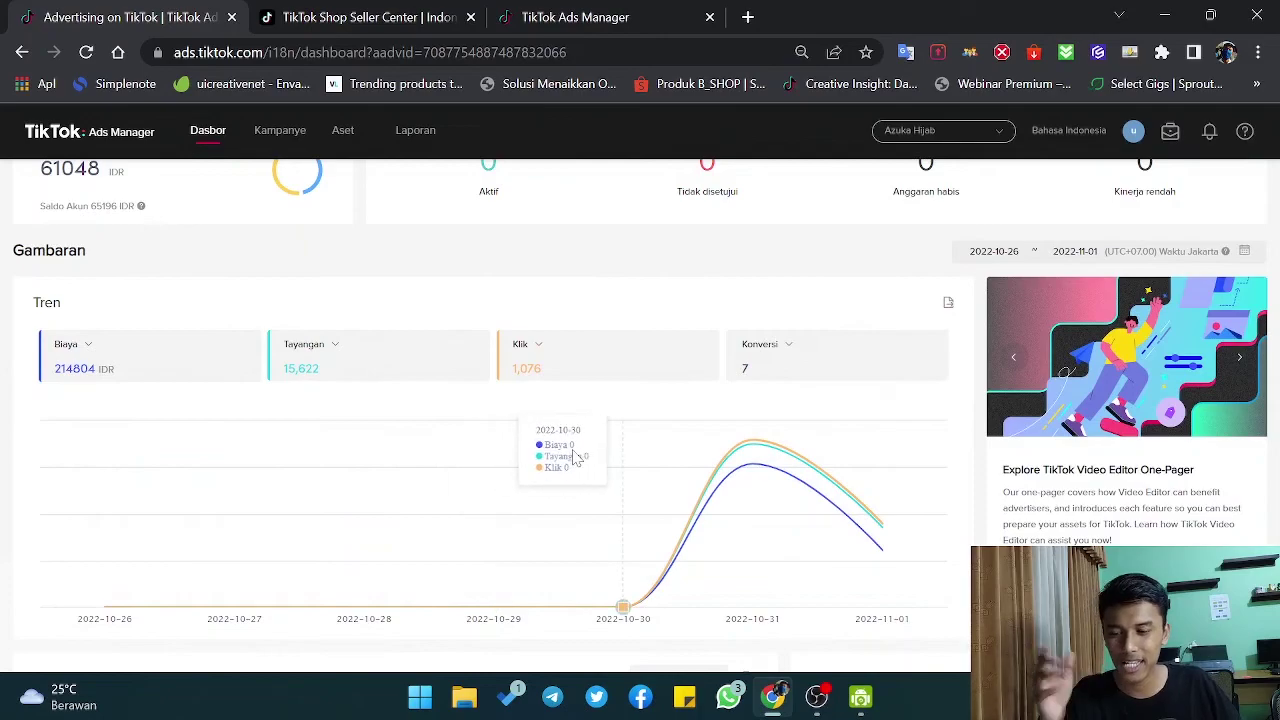
pyautogui.scroll(2, 574, 452)
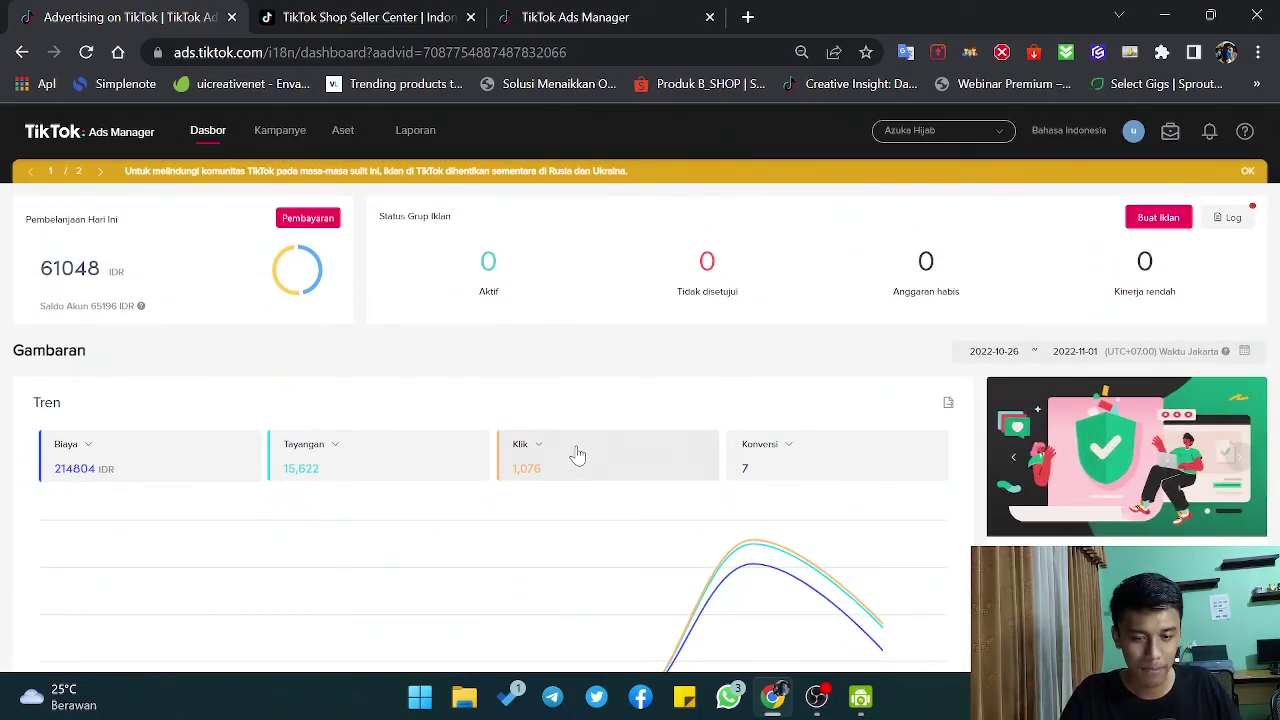
pyautogui.scroll(-2, 577, 455)
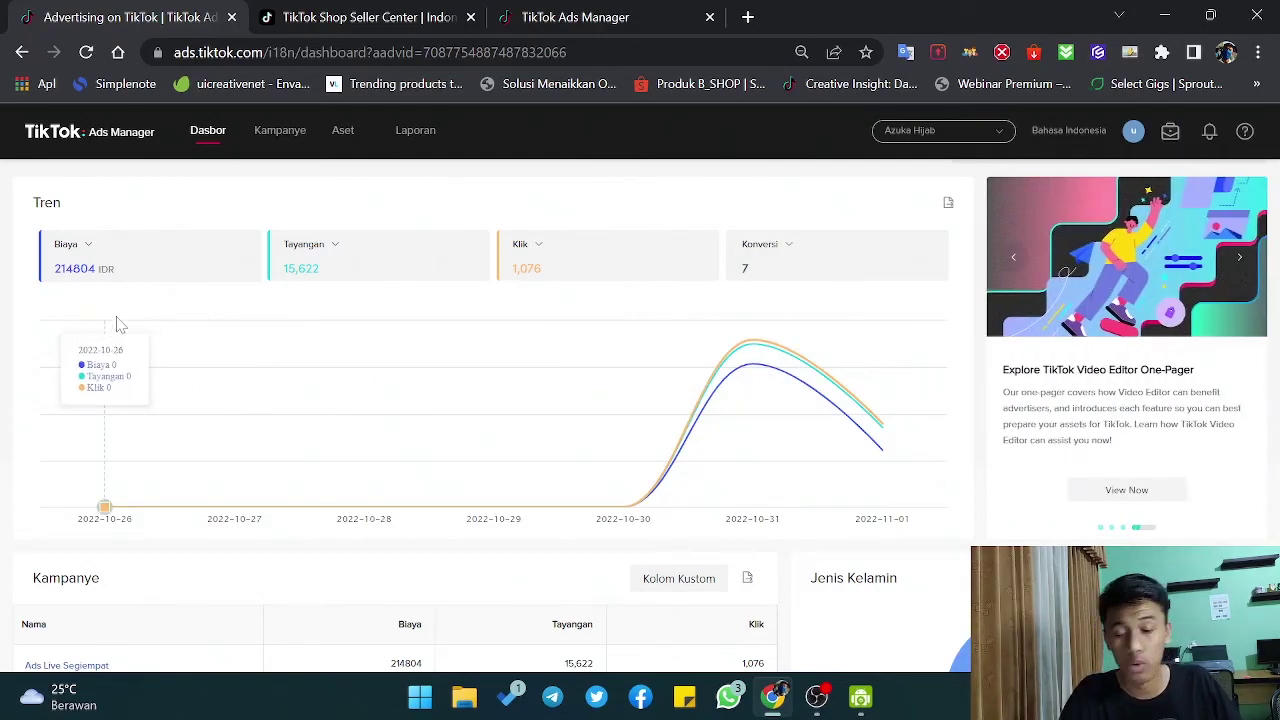
pyautogui.scroll(1, 340, 321)
pyautogui.scroll(-3, 340, 321)
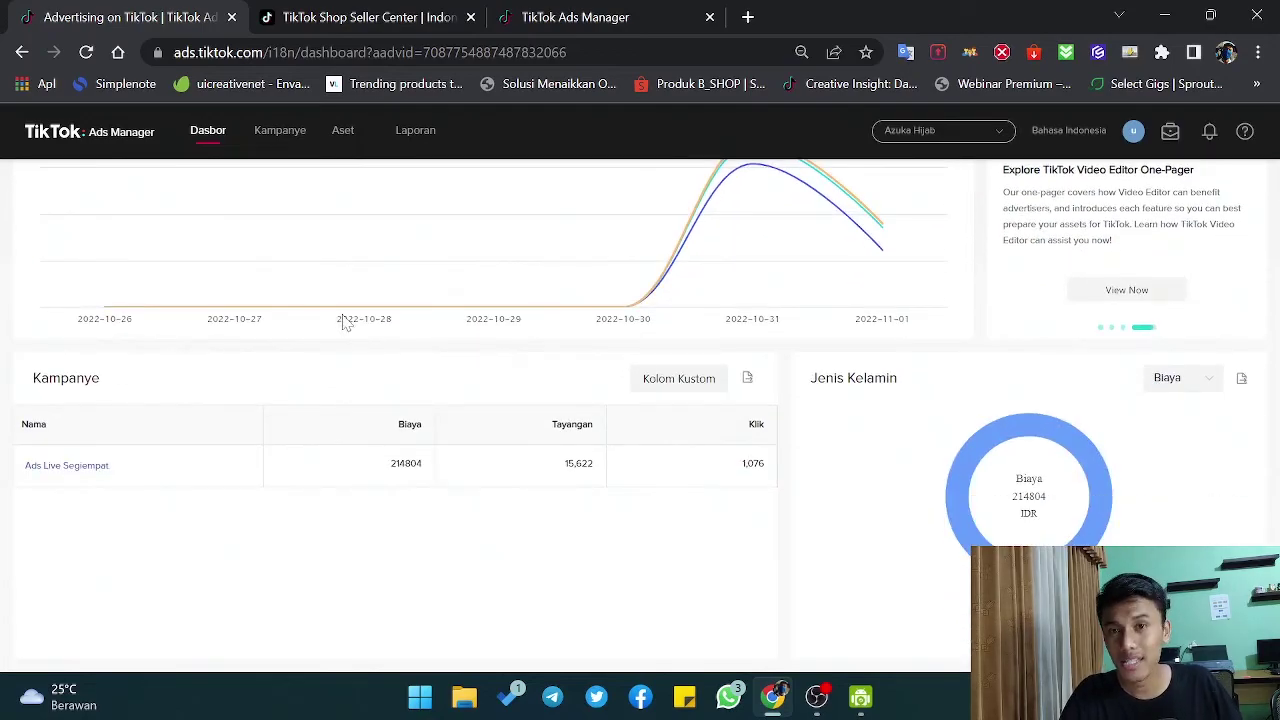
pyautogui.scroll(-1, 348, 326)
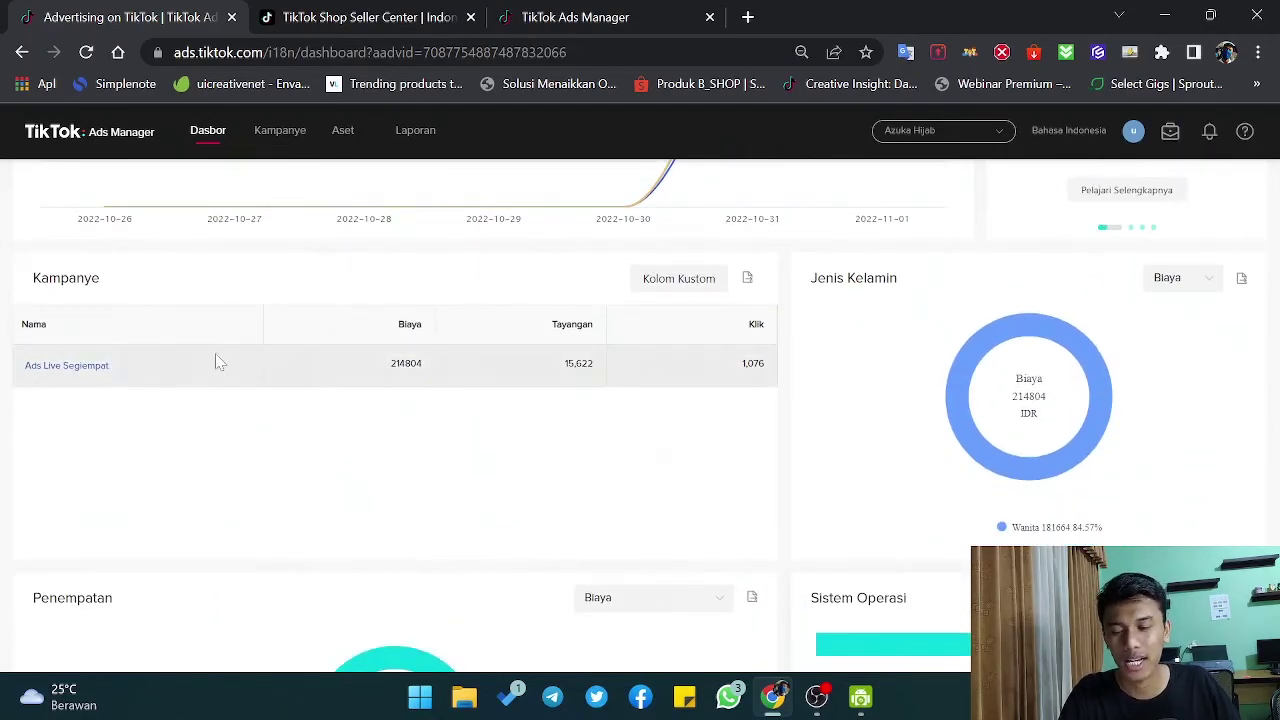
# Open the Ads Live Segiempat campaign and show its ad groups.
pyautogui.click(78, 366)
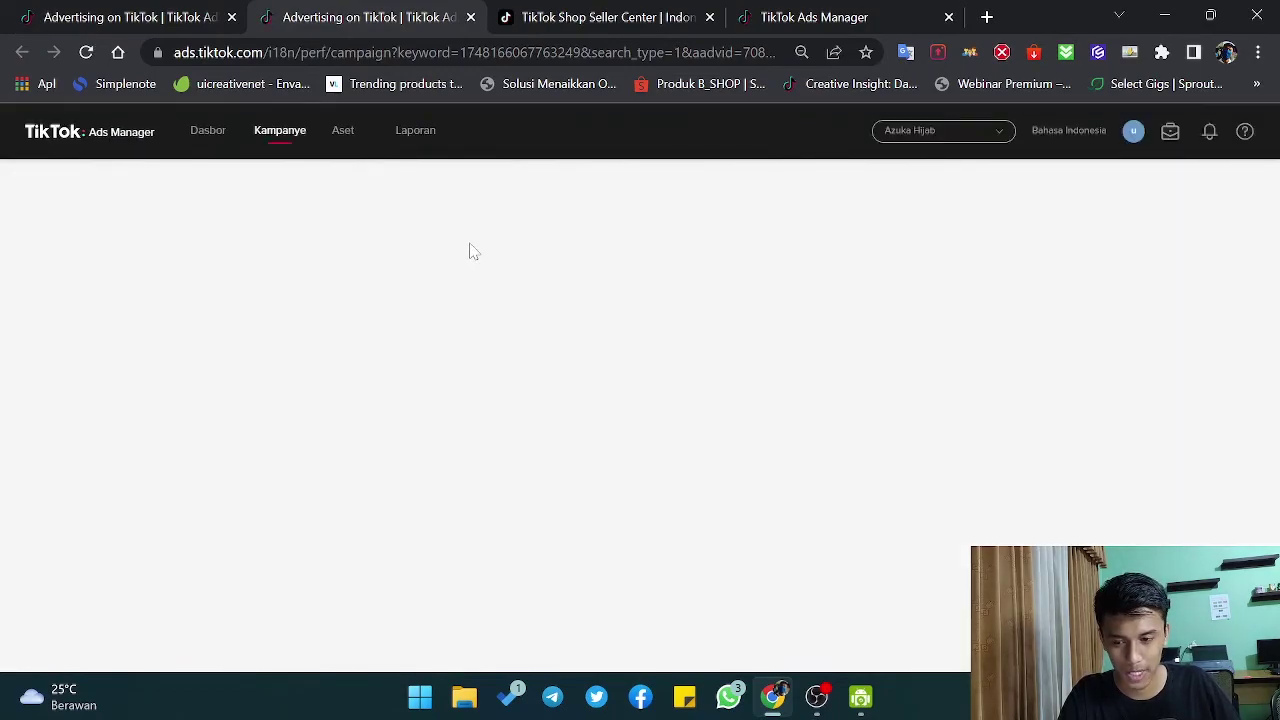
pyautogui.scroll(-1, 471, 249)
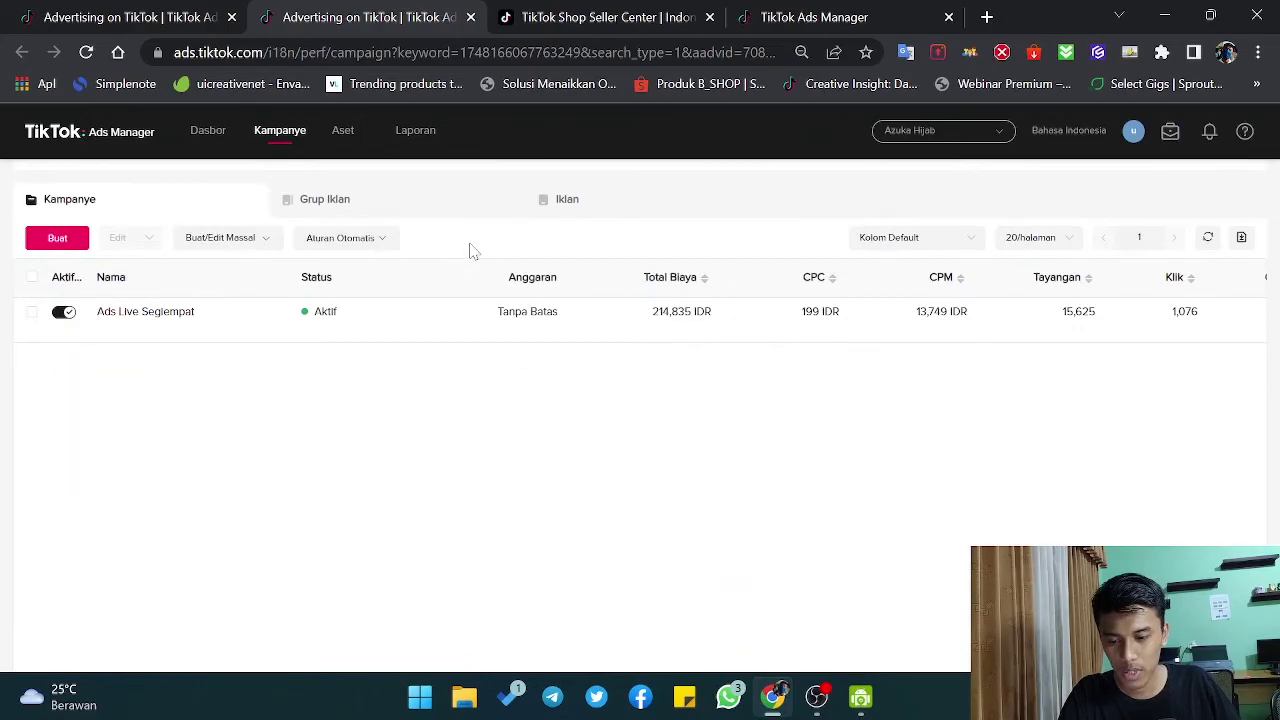
pyautogui.scroll(1, 363, 200)
pyautogui.click(363, 197)
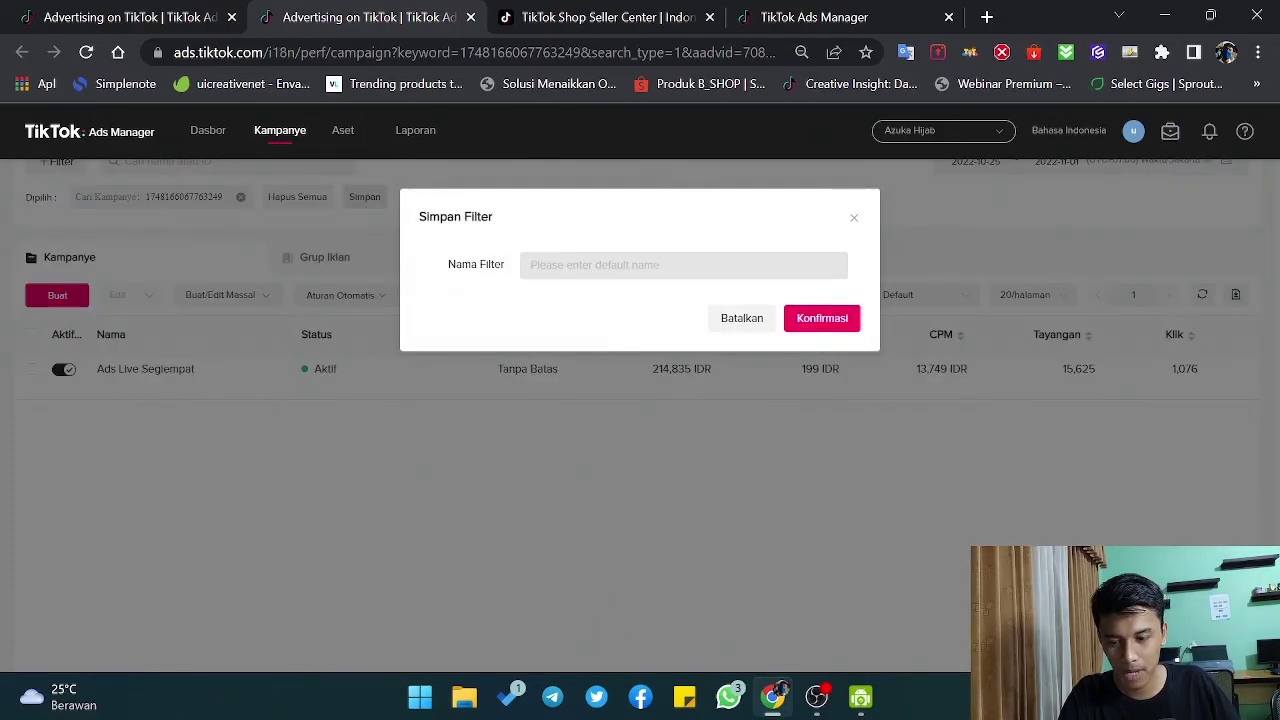
pyautogui.click(741, 318)
pyautogui.click(330, 260)
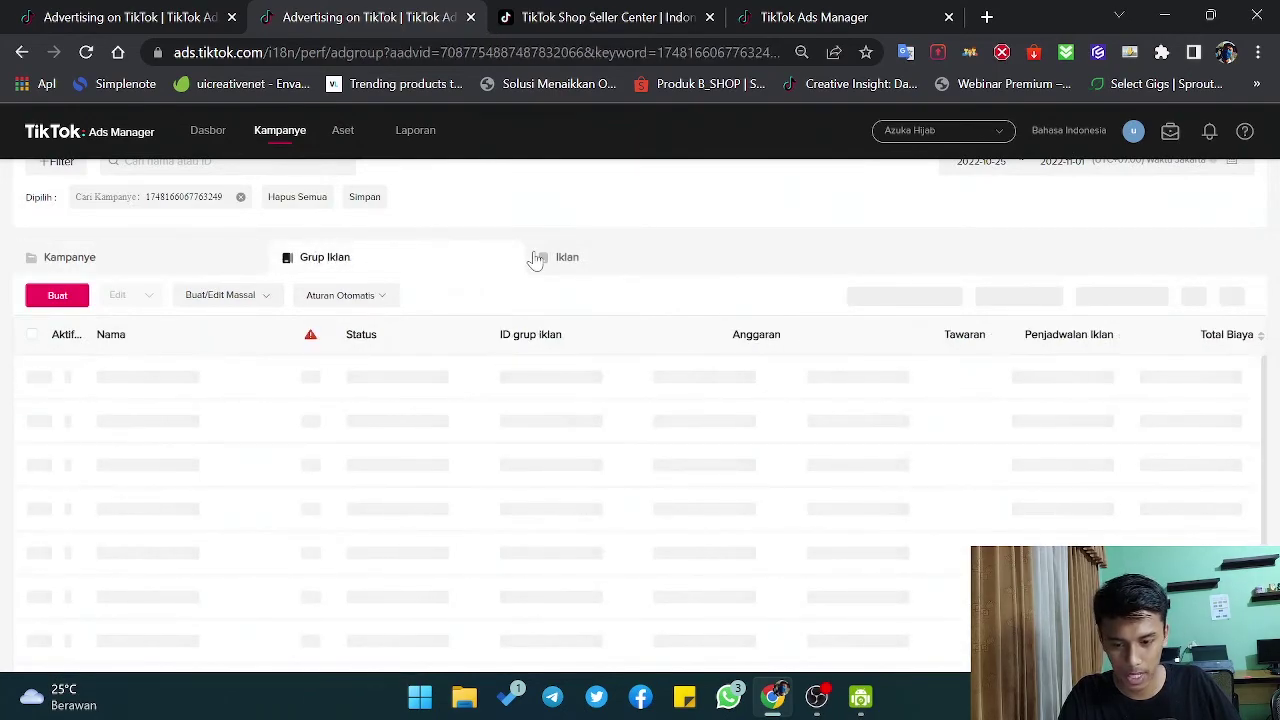
# Examine both ad groups' budget, total cost, CPC, CPM, views, clicks, CTR, conversions and CPA.
pyautogui.scroll(-1, 534, 260)
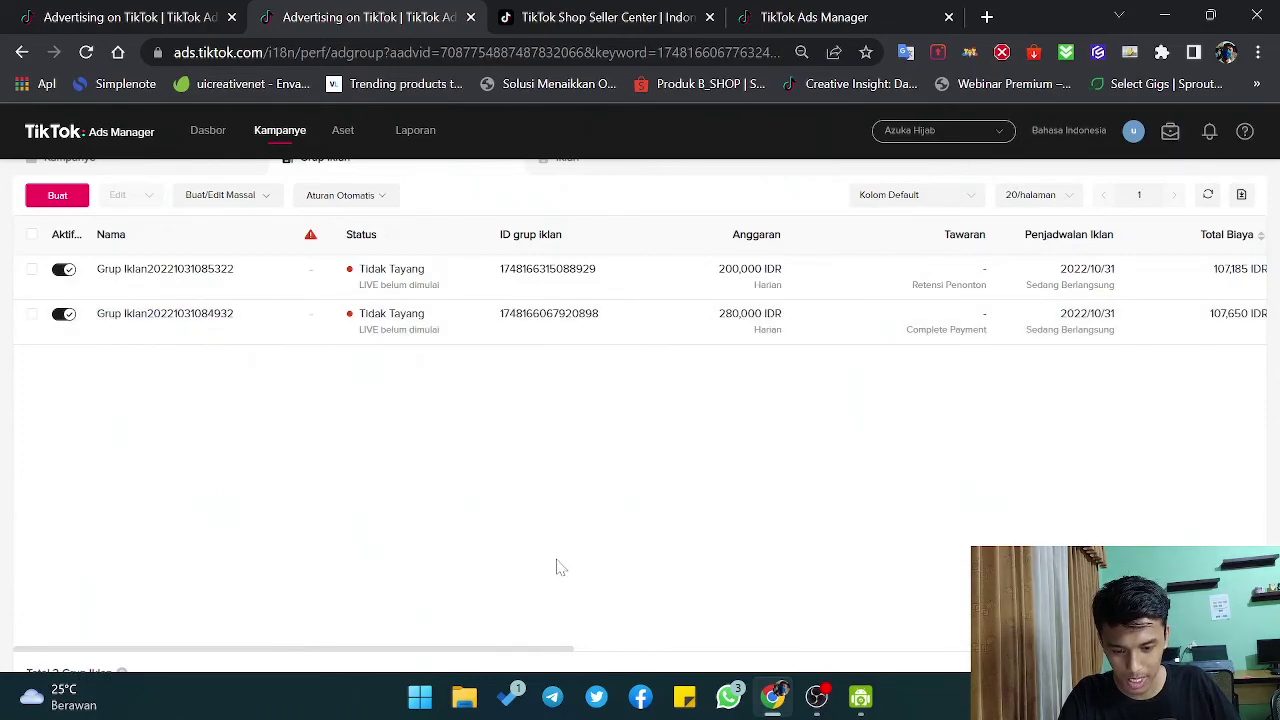
pyautogui.hscroll(2, 565, 655)
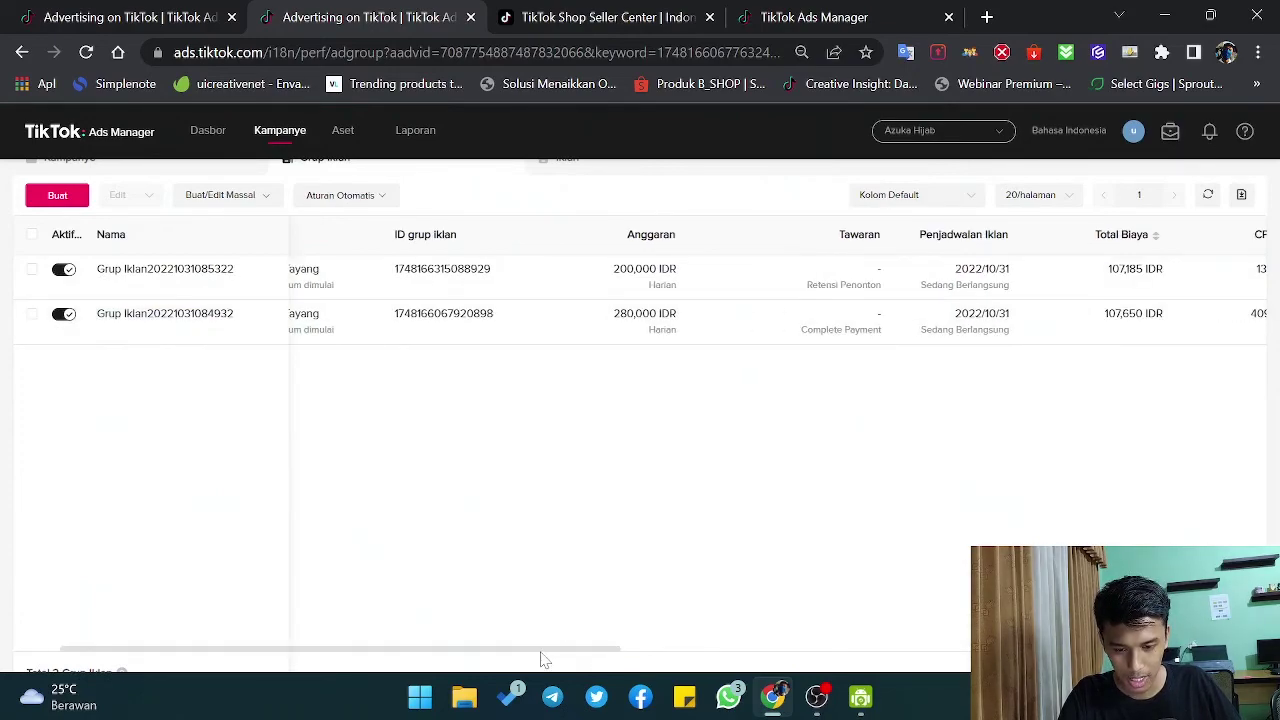
pyautogui.hscroll(5, 549, 654)
pyautogui.hscroll(1, 670, 638)
pyautogui.hscroll(3, 686, 634)
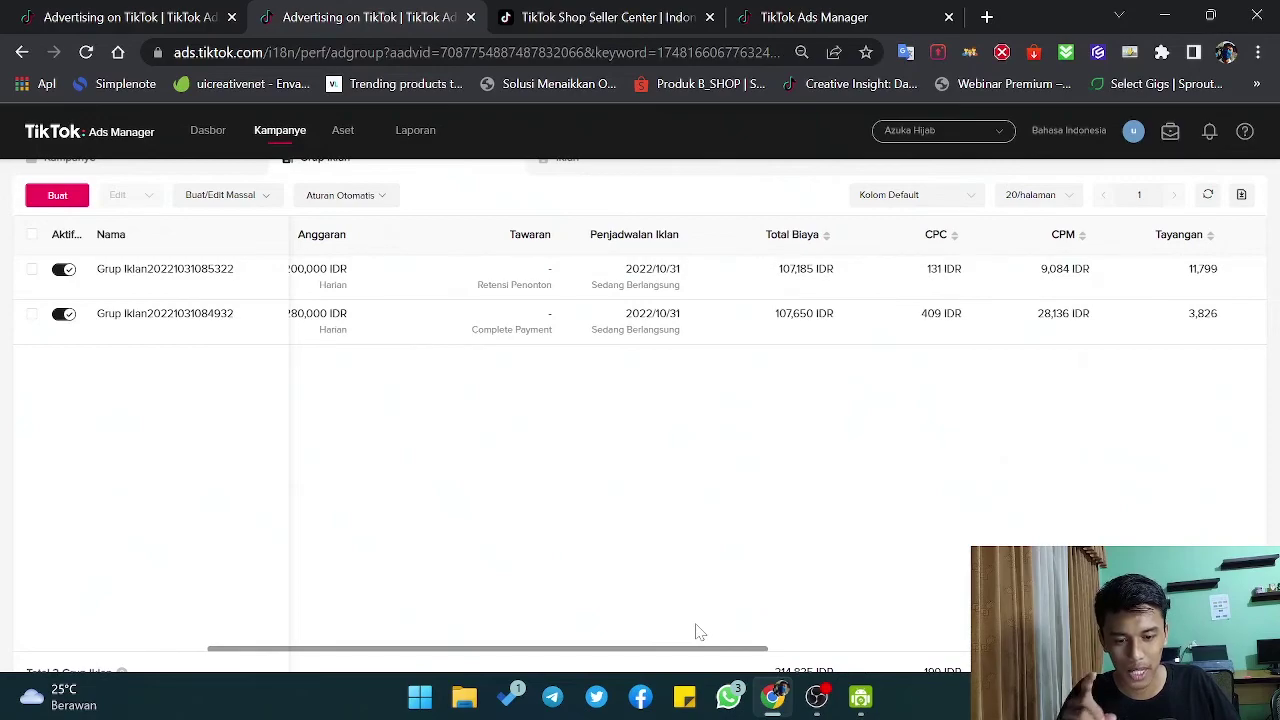
pyautogui.hscroll(4, 700, 632)
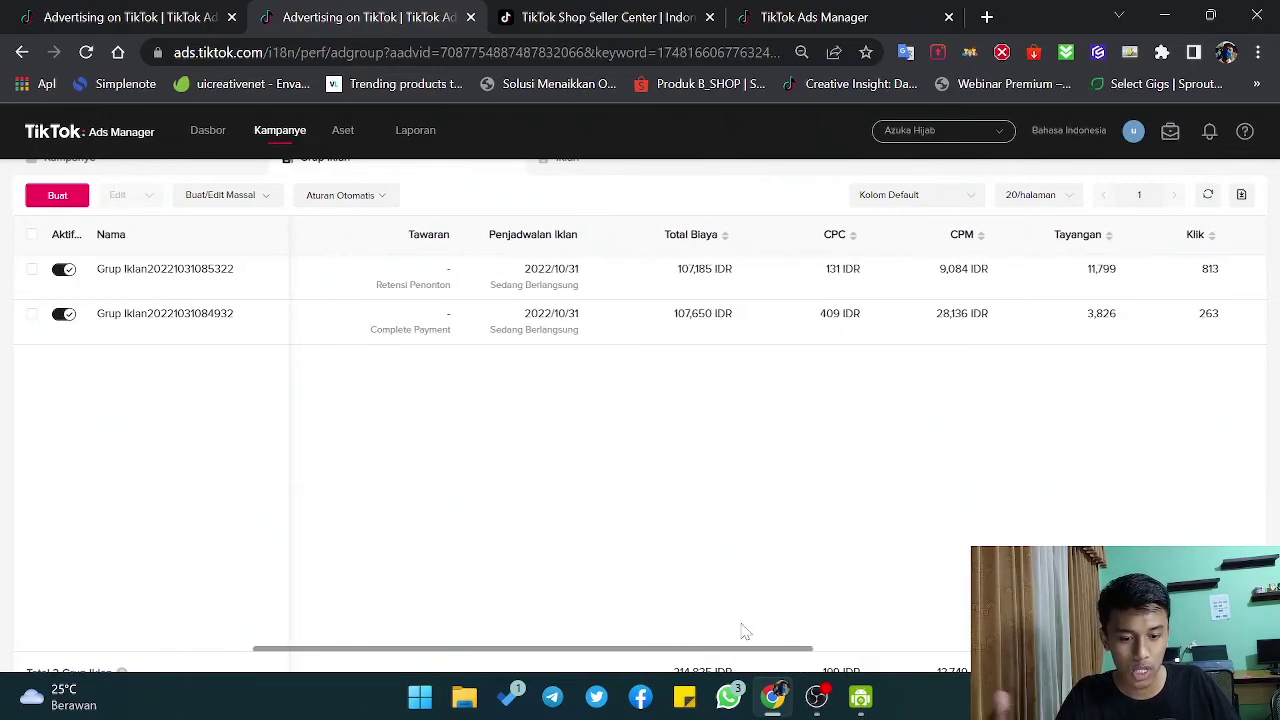
pyautogui.hscroll(6, 752, 630)
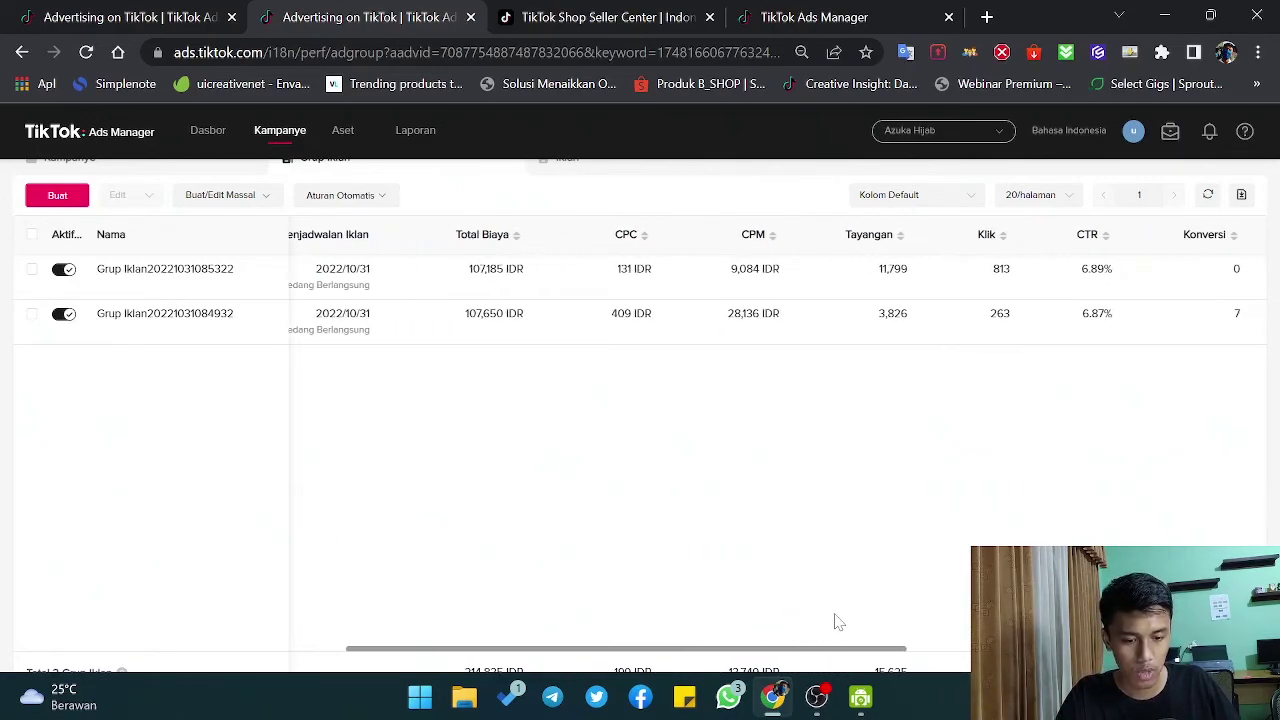
pyautogui.hscroll(6, 838, 621)
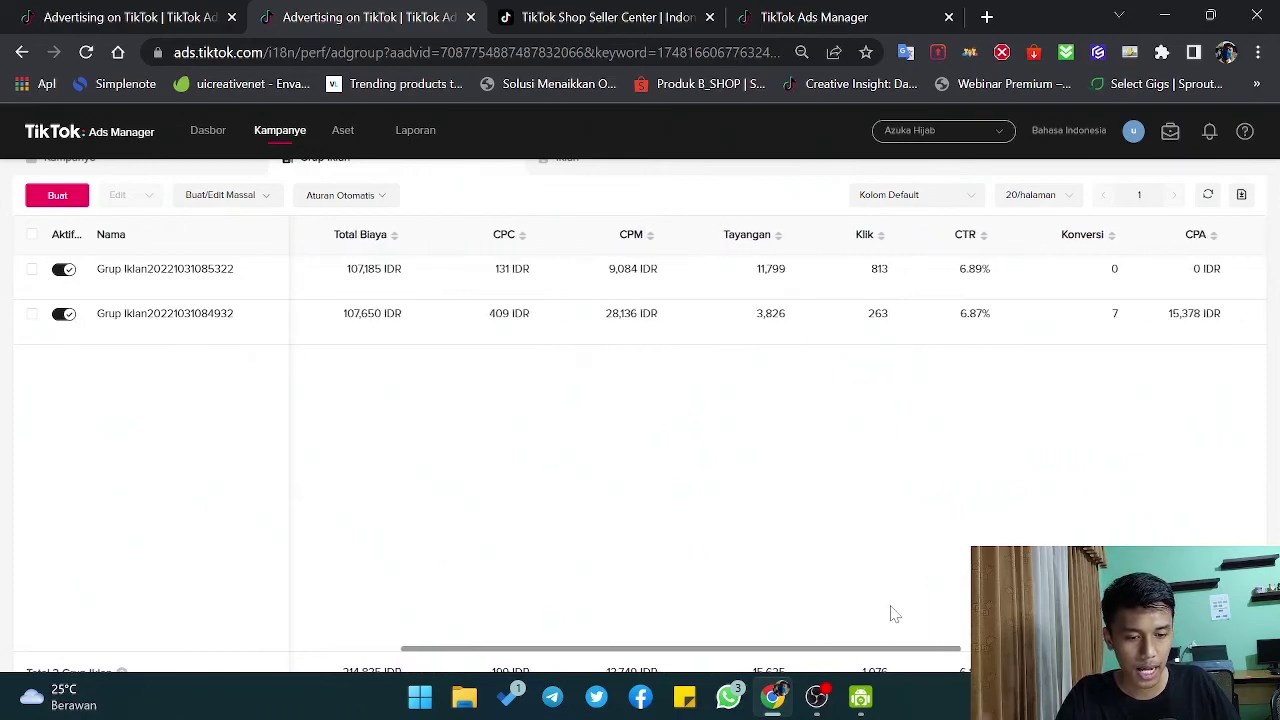
pyautogui.hscroll(11, 925, 614)
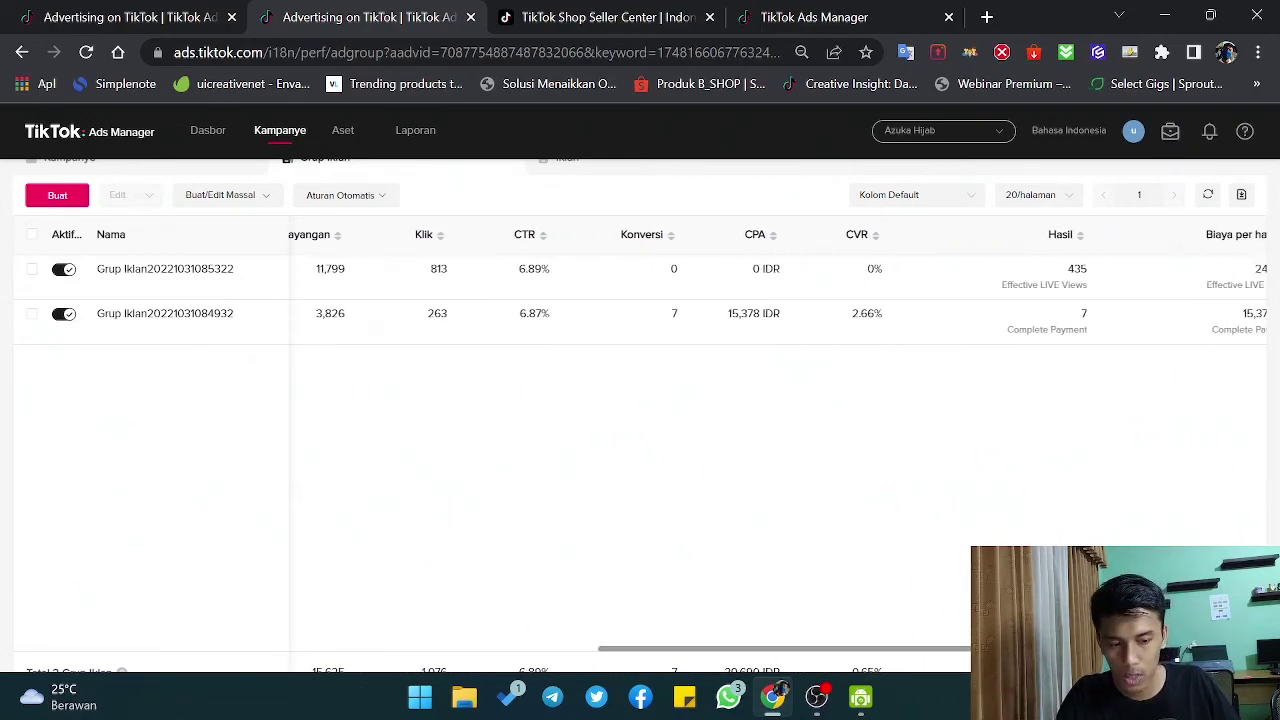
pyautogui.hscroll(-14, 881, 628)
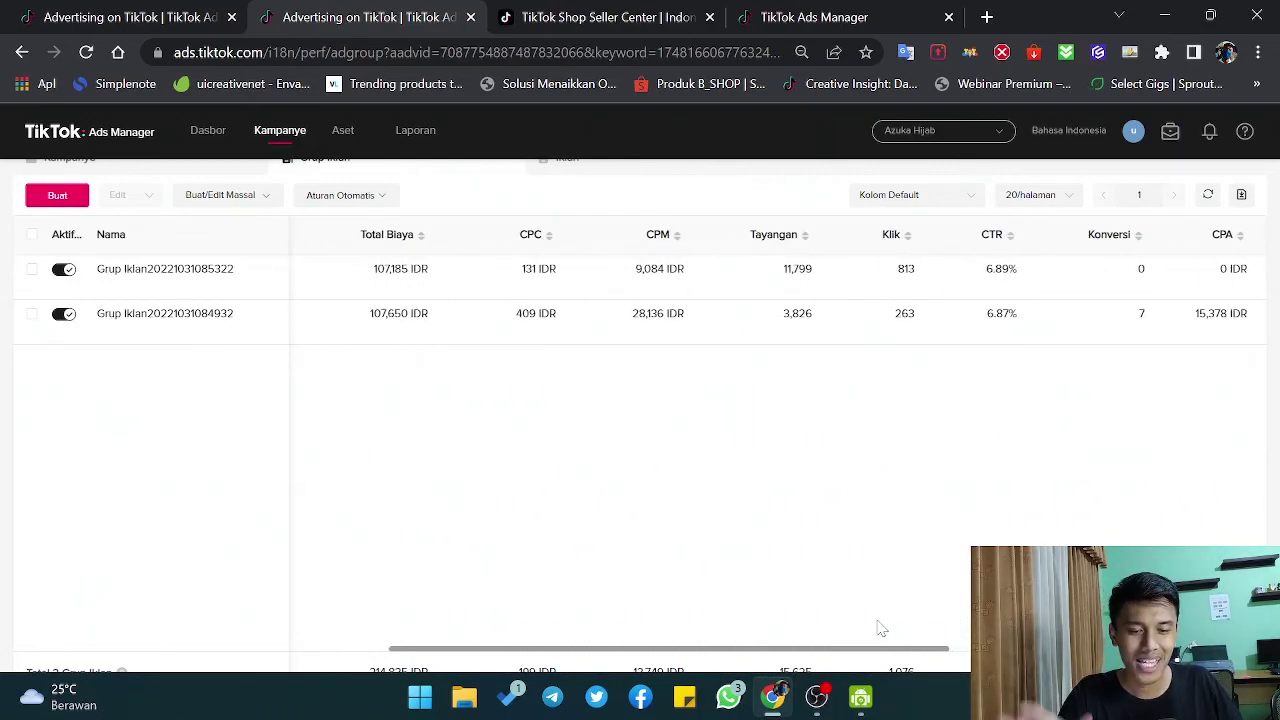
pyautogui.hscroll(1, 883, 628)
pyautogui.hscroll(1, 883, 628)
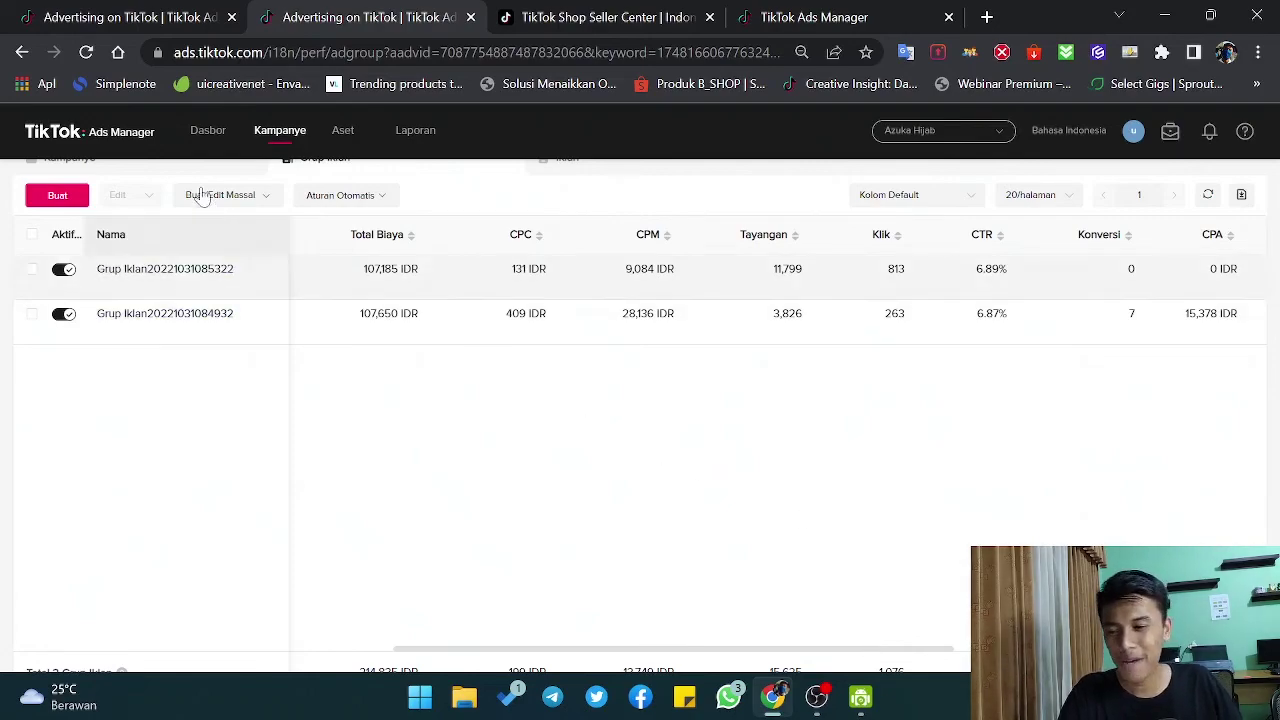
# Switch to TikTok Shop Seller Center and start a new campaign for the Azuka Hijab ad account from the Iklan page.
pyautogui.click(110, 14)
pyautogui.scroll(3, 594, 300)
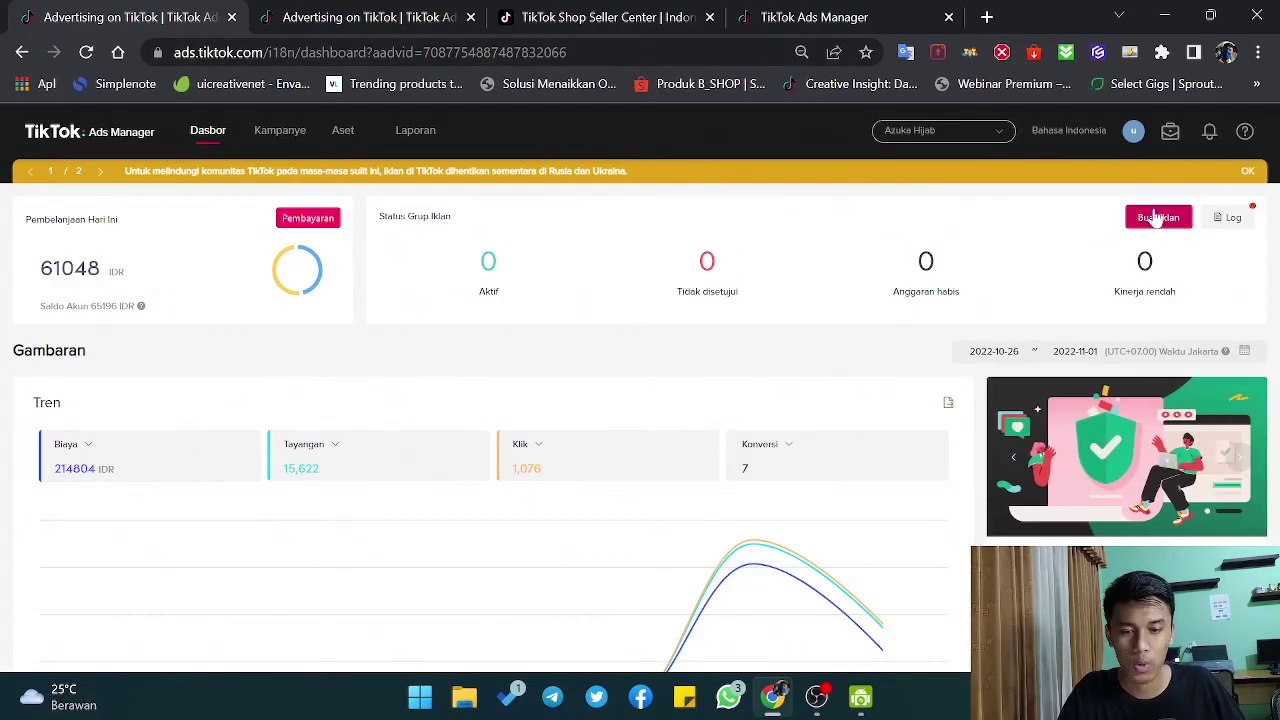
pyautogui.click(529, 30)
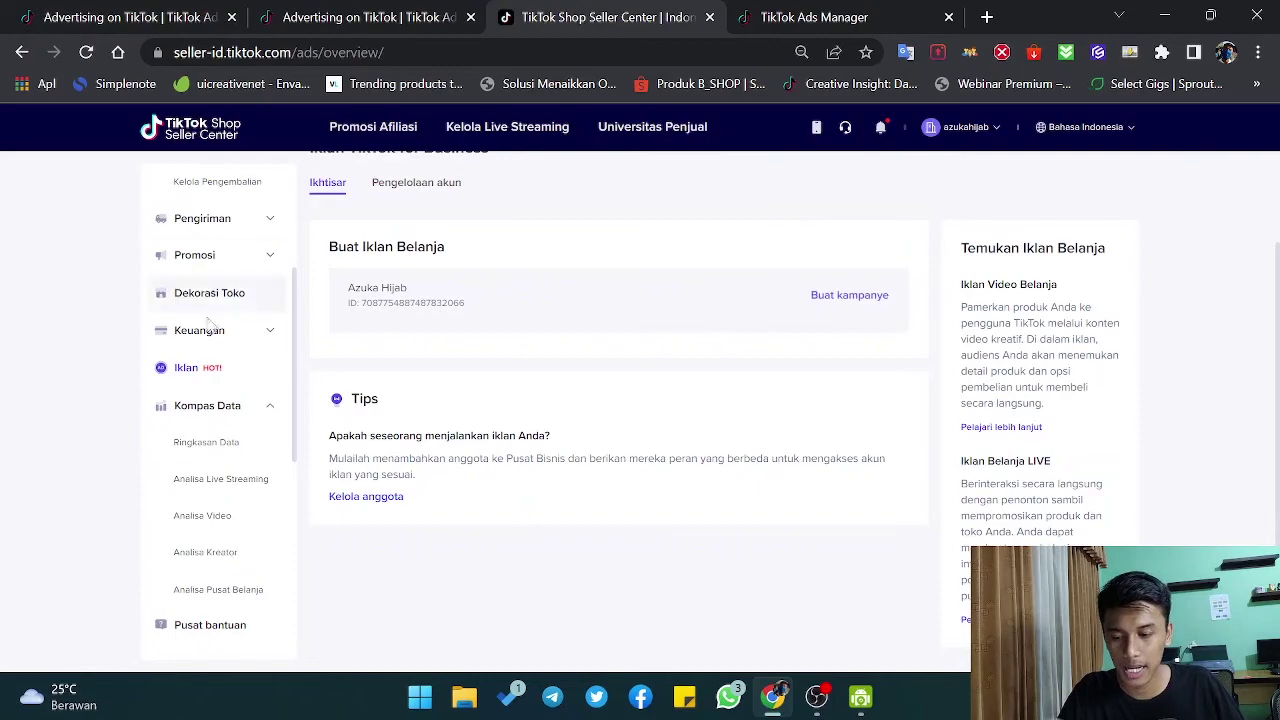
pyautogui.click(280, 372)
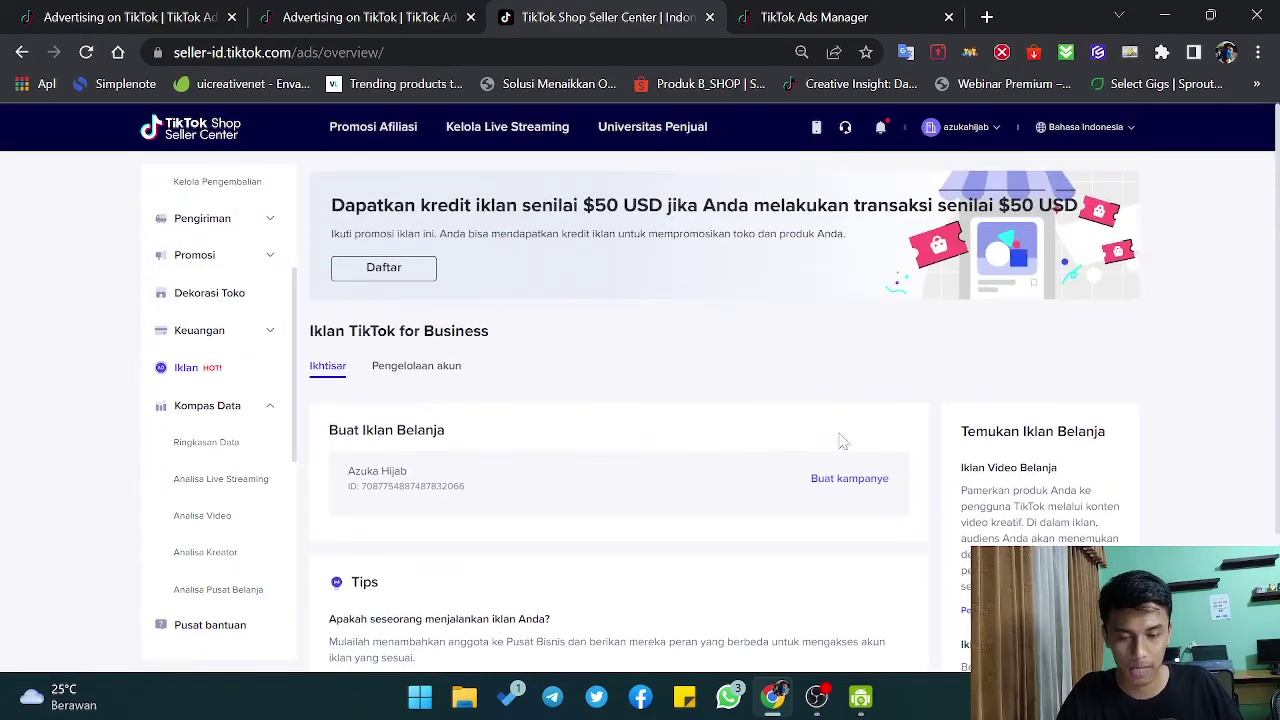
pyautogui.click(840, 486)
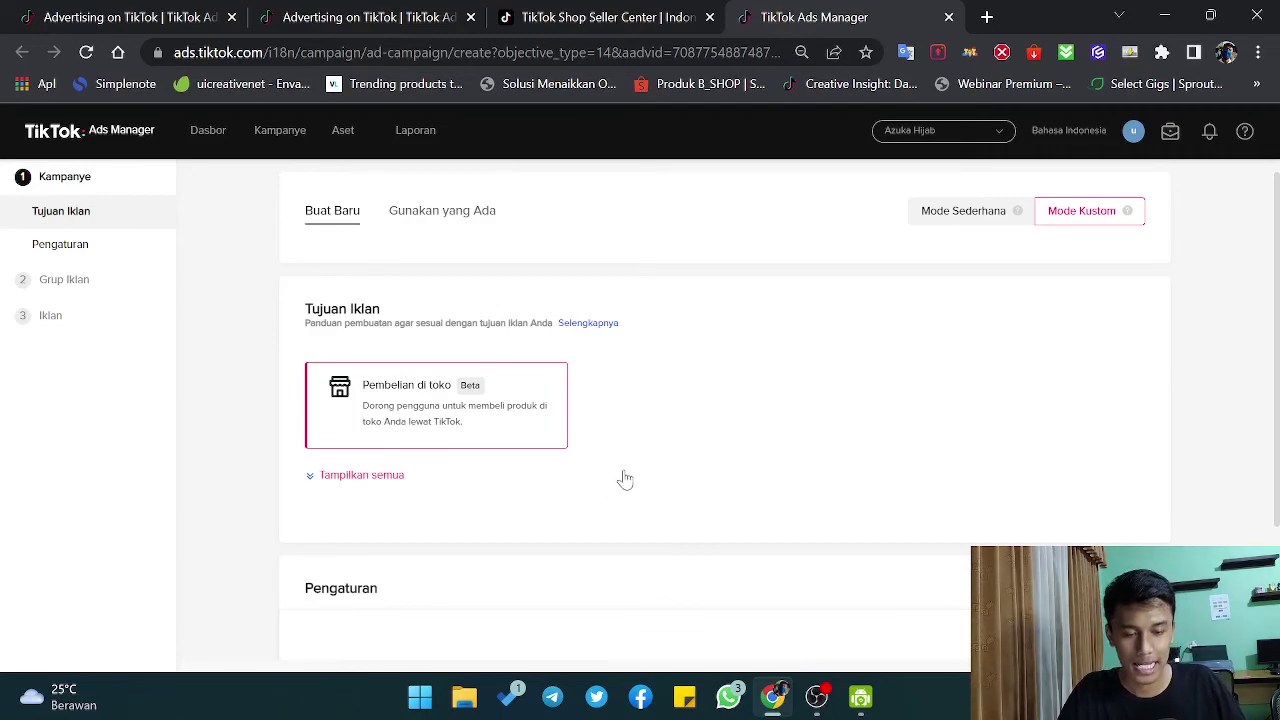
# Keep the Pembelian di toko objective and continue to the ad group setup.
pyautogui.scroll(-2, 726, 457)
pyautogui.scroll(1, 835, 465)
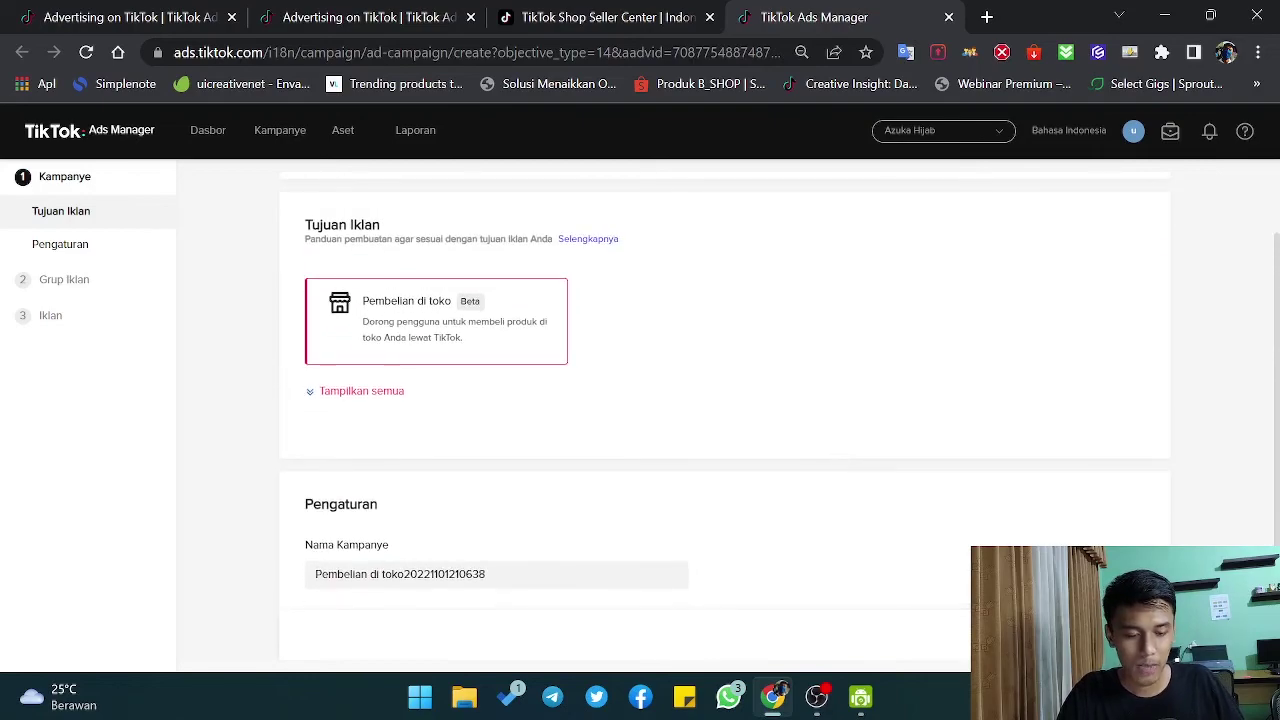
pyautogui.click(909, 635)
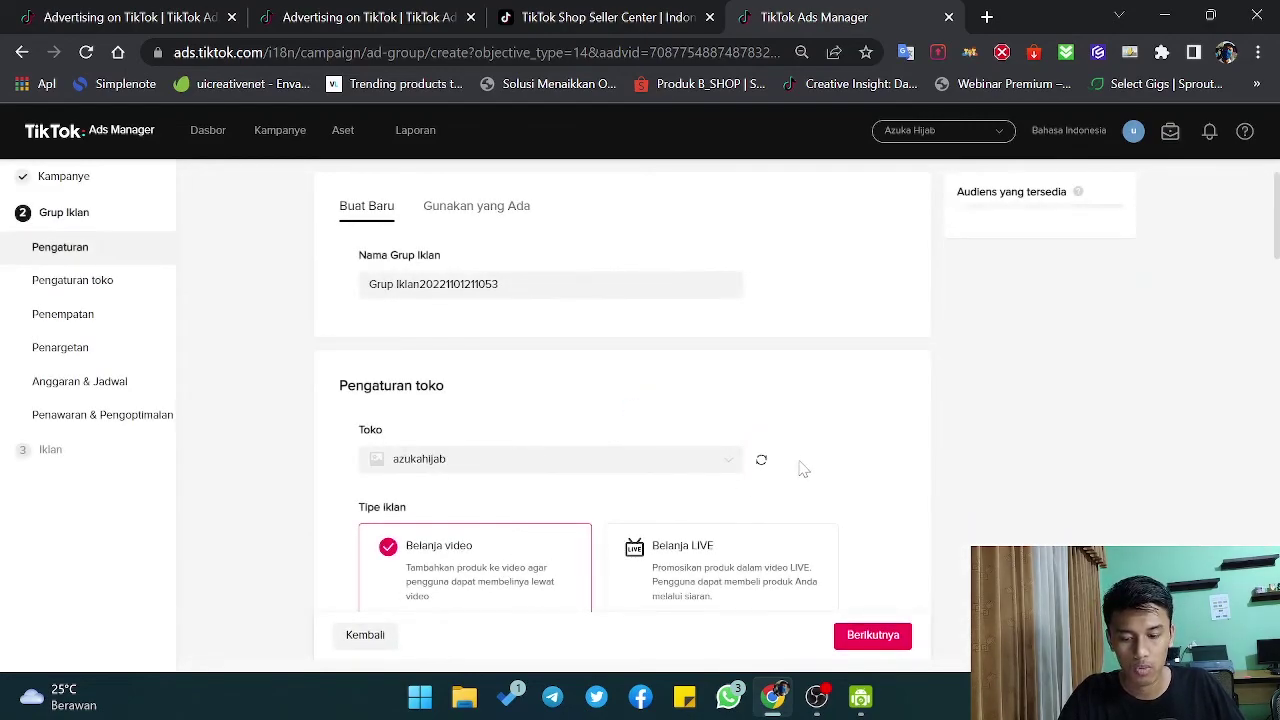
# Set the ad type to Belanja LIVE and select Azuka Hijab as the ad identity.
pyautogui.scroll(-1, 800, 467)
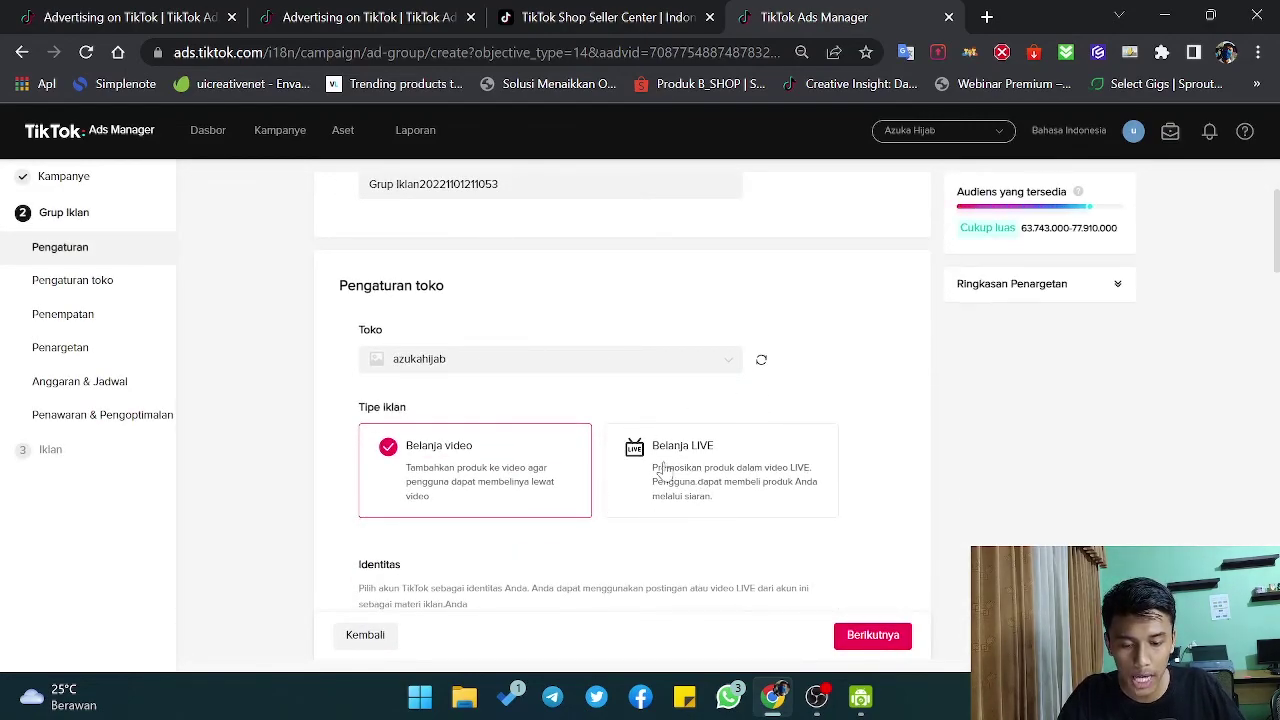
pyautogui.click(662, 473)
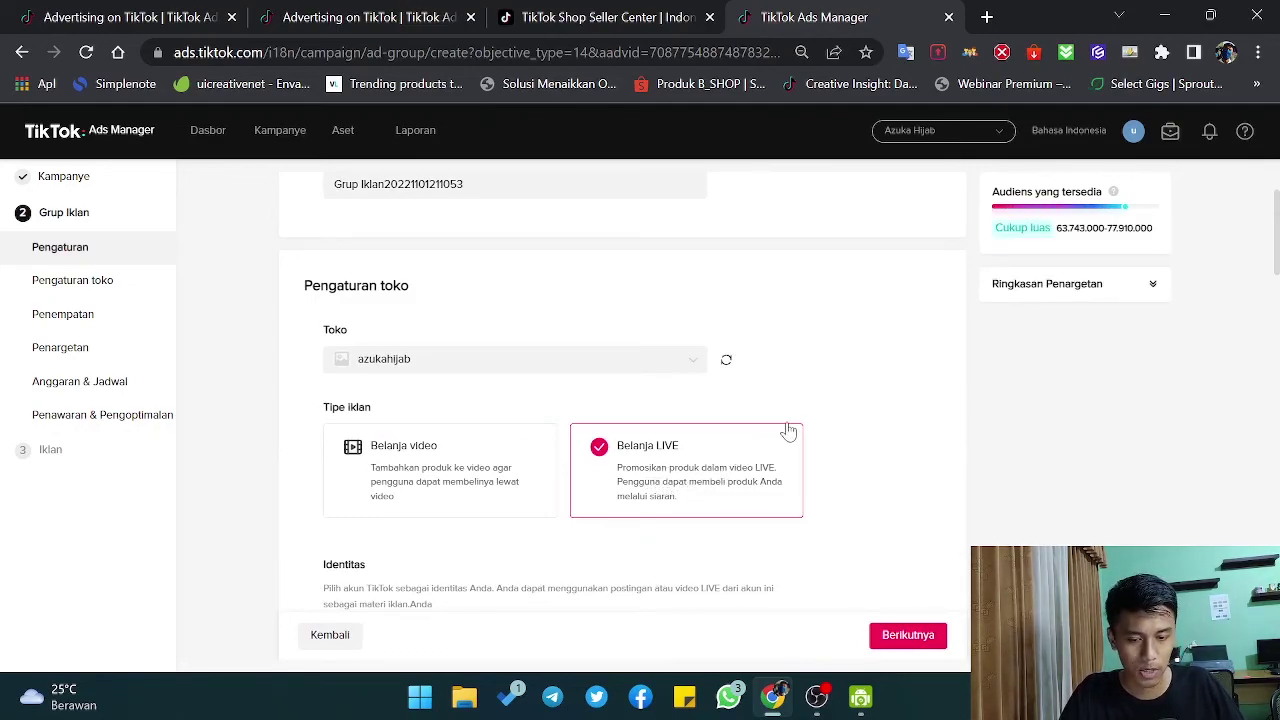
pyautogui.scroll(-2, 800, 420)
pyautogui.click(578, 341)
pyautogui.click(508, 380)
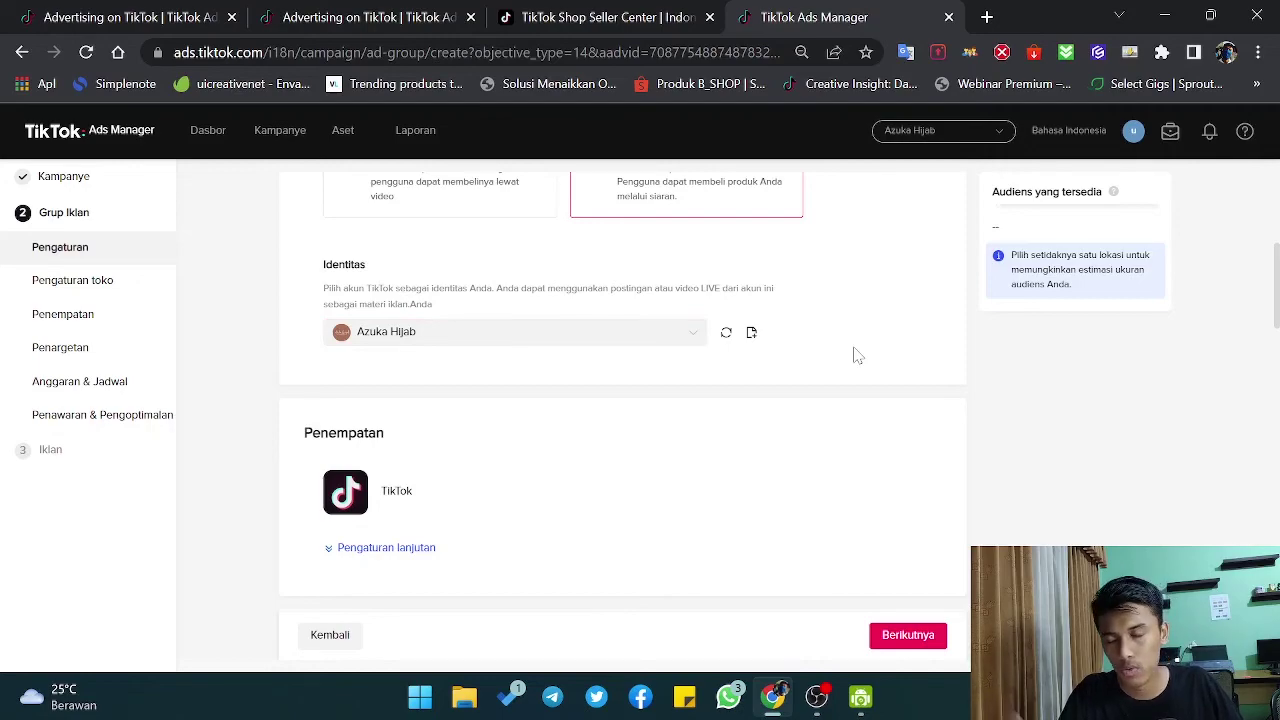
# Set the ad group's target location to Indonesia in the demographic targeting.
pyautogui.scroll(-5, 858, 353)
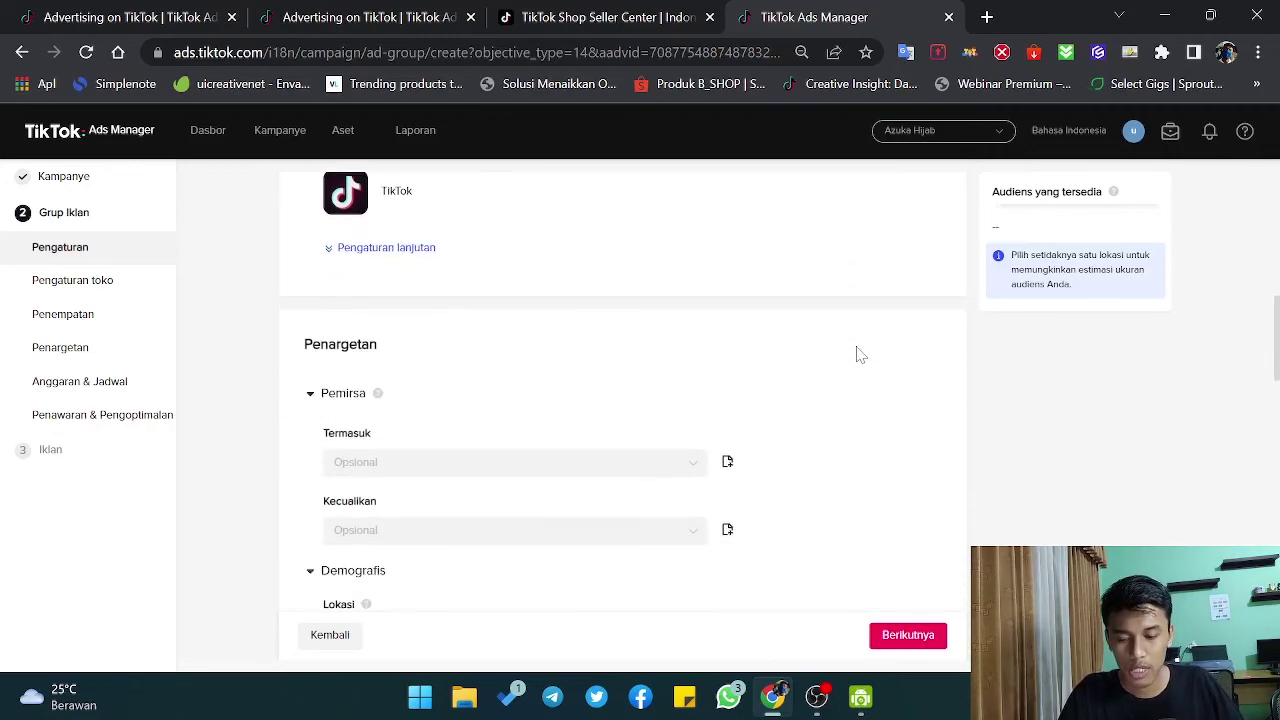
pyautogui.scroll(4, 858, 353)
pyautogui.scroll(3, 858, 353)
pyautogui.scroll(-7, 858, 353)
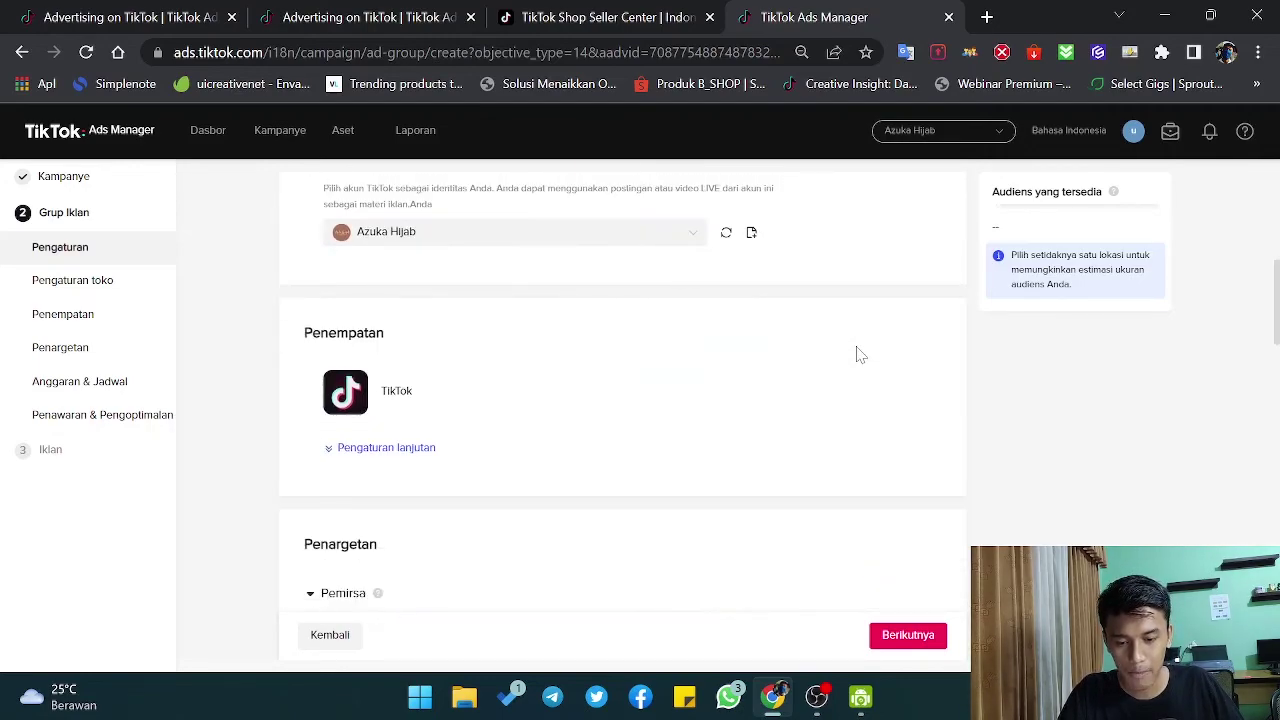
pyautogui.scroll(1, 856, 373)
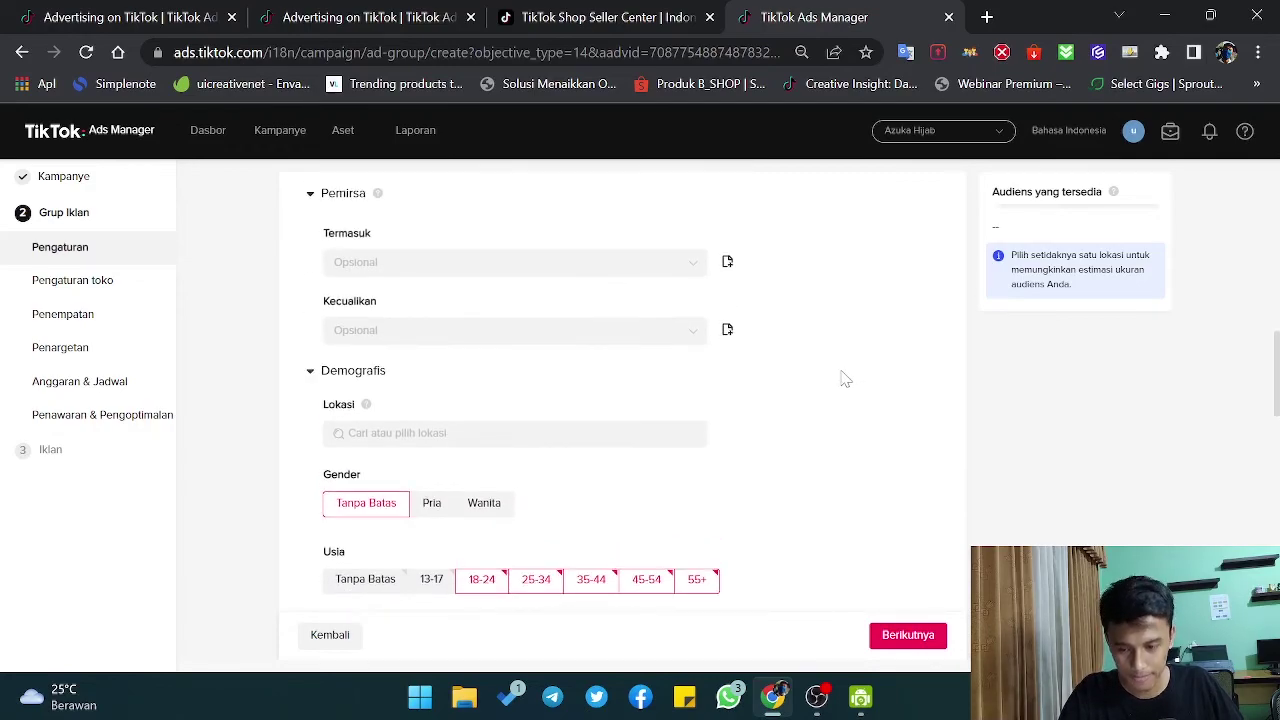
pyautogui.scroll(-2, 843, 374)
pyautogui.click(554, 246)
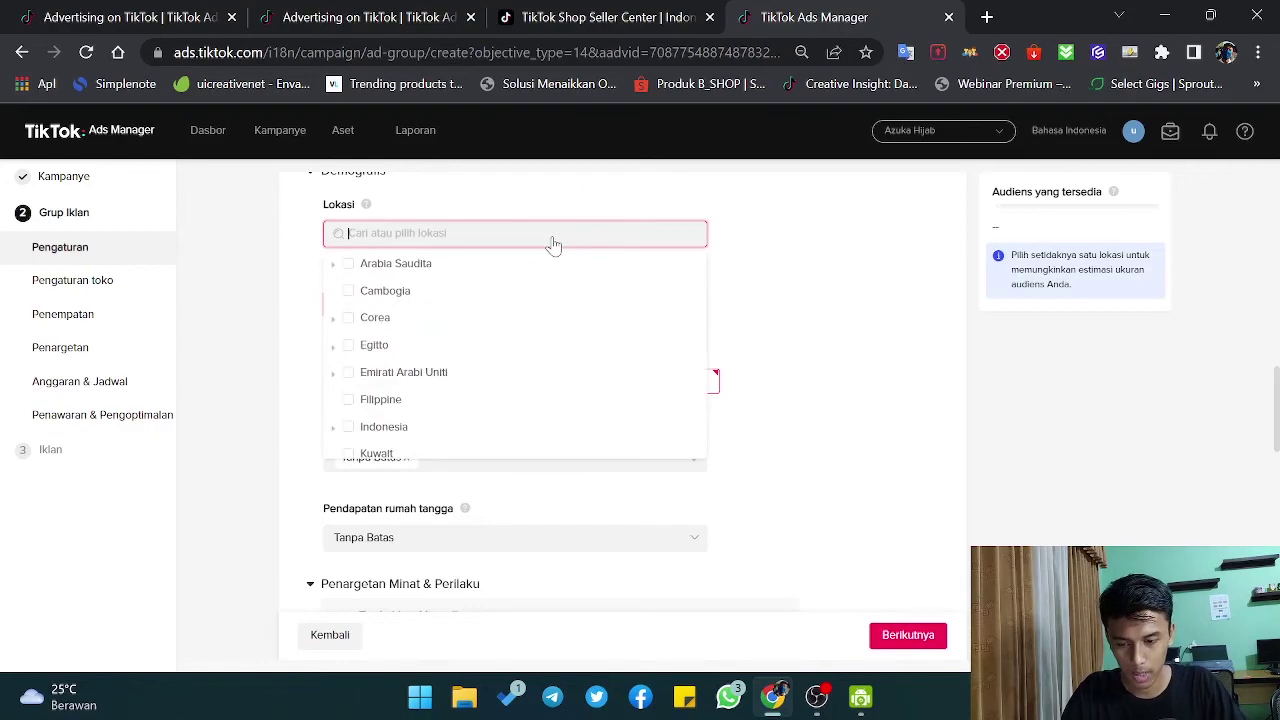
pyautogui.write('Indon')
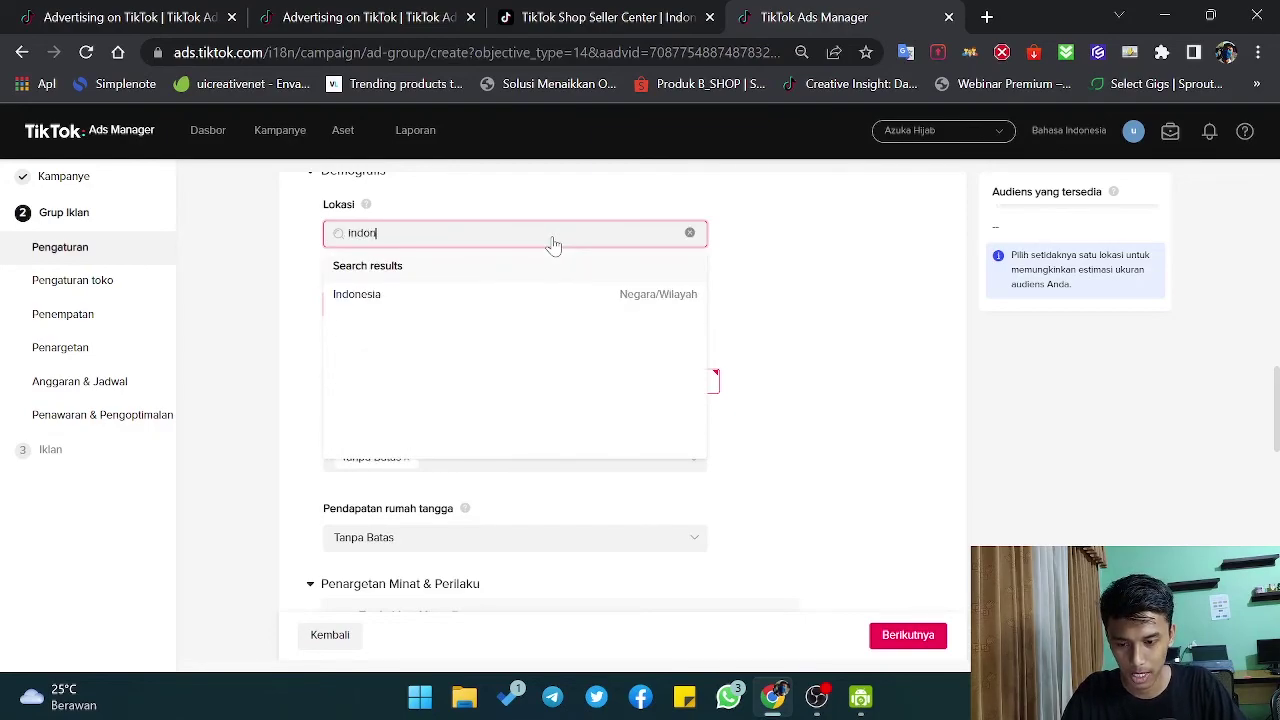
pyautogui.click(367, 305)
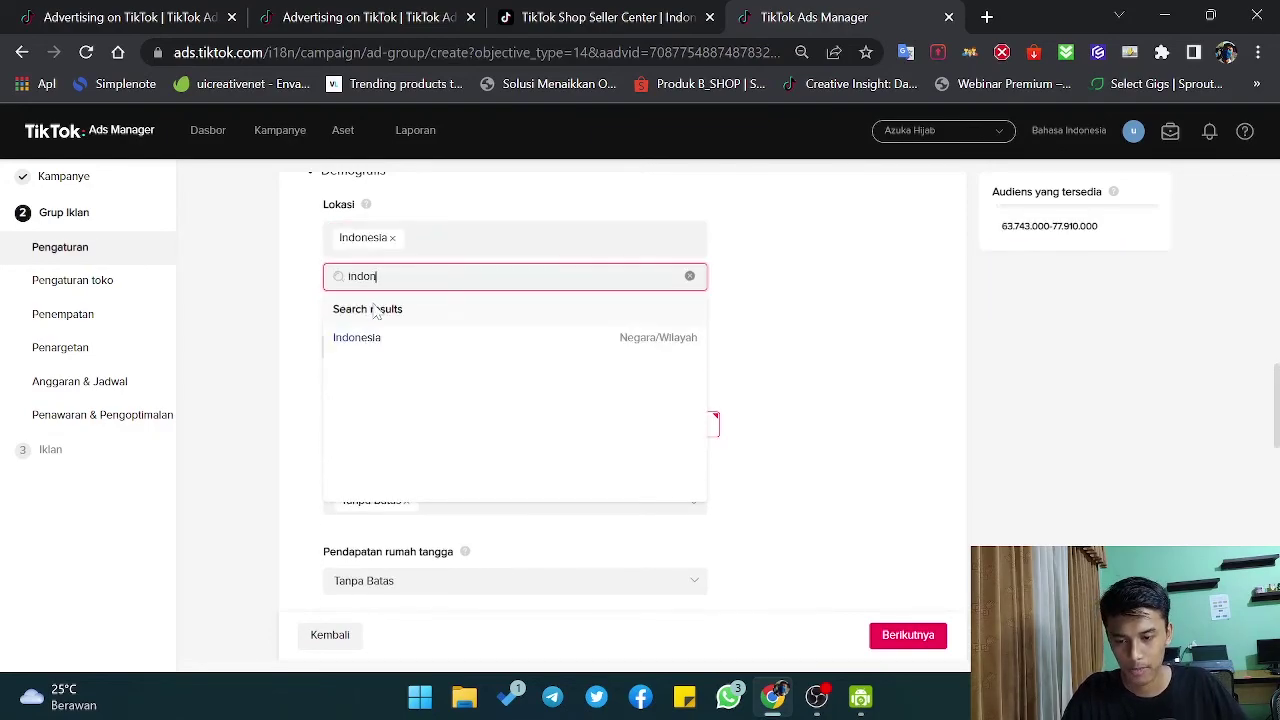
pyautogui.click(808, 321)
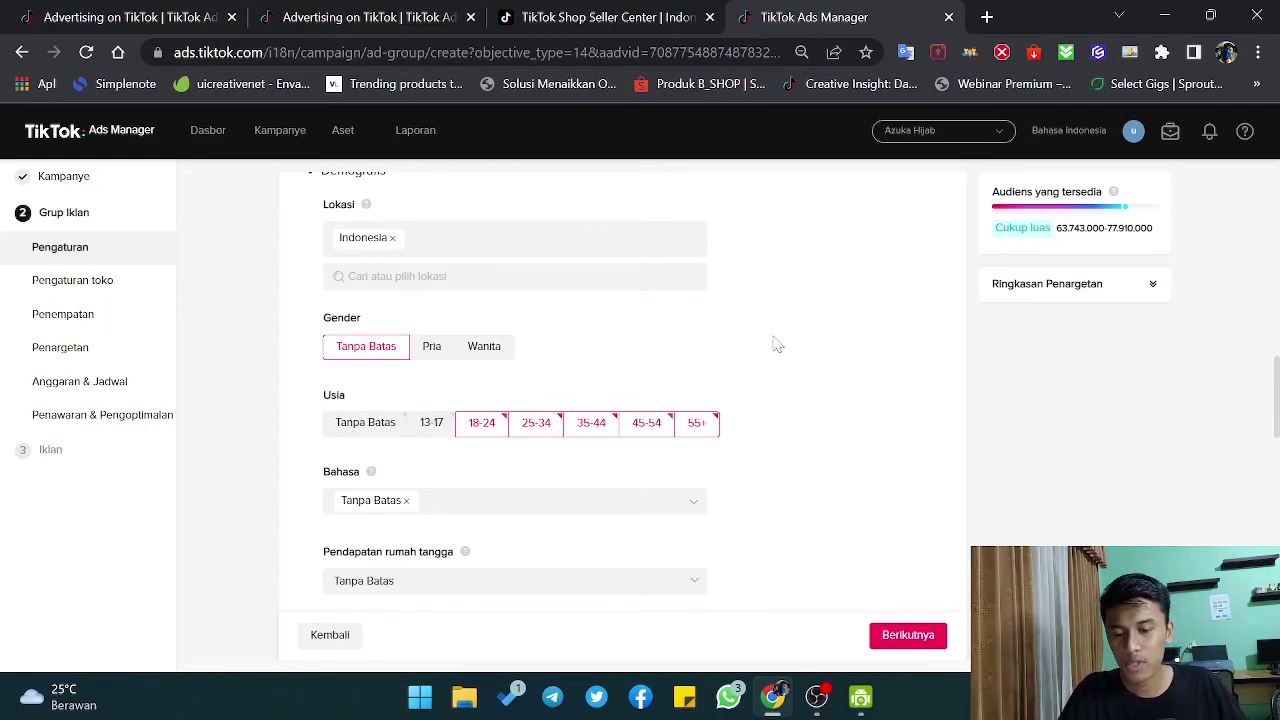
# Target the Wanita gender and exclude the 45-54 and 55+ age groups, keeping ages 18 to 44.
pyautogui.click(491, 356)
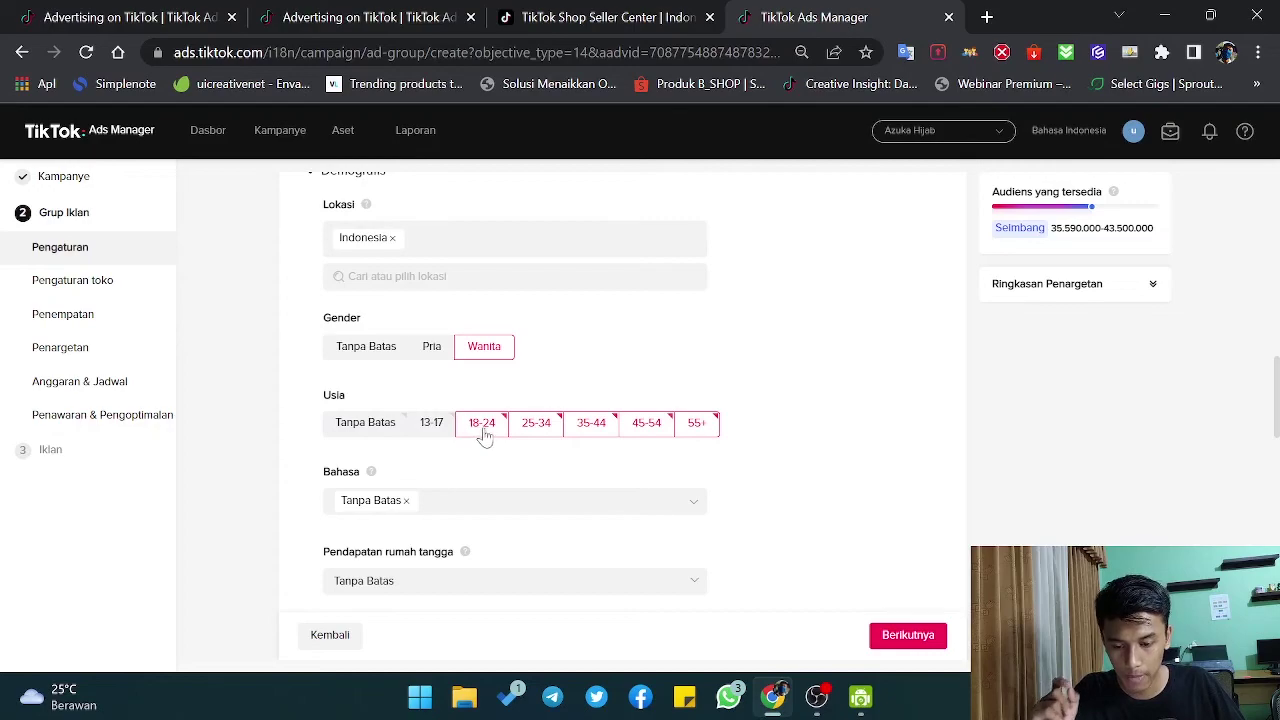
pyautogui.click(646, 424)
pyautogui.click(698, 424)
pyautogui.scroll(-1, 783, 424)
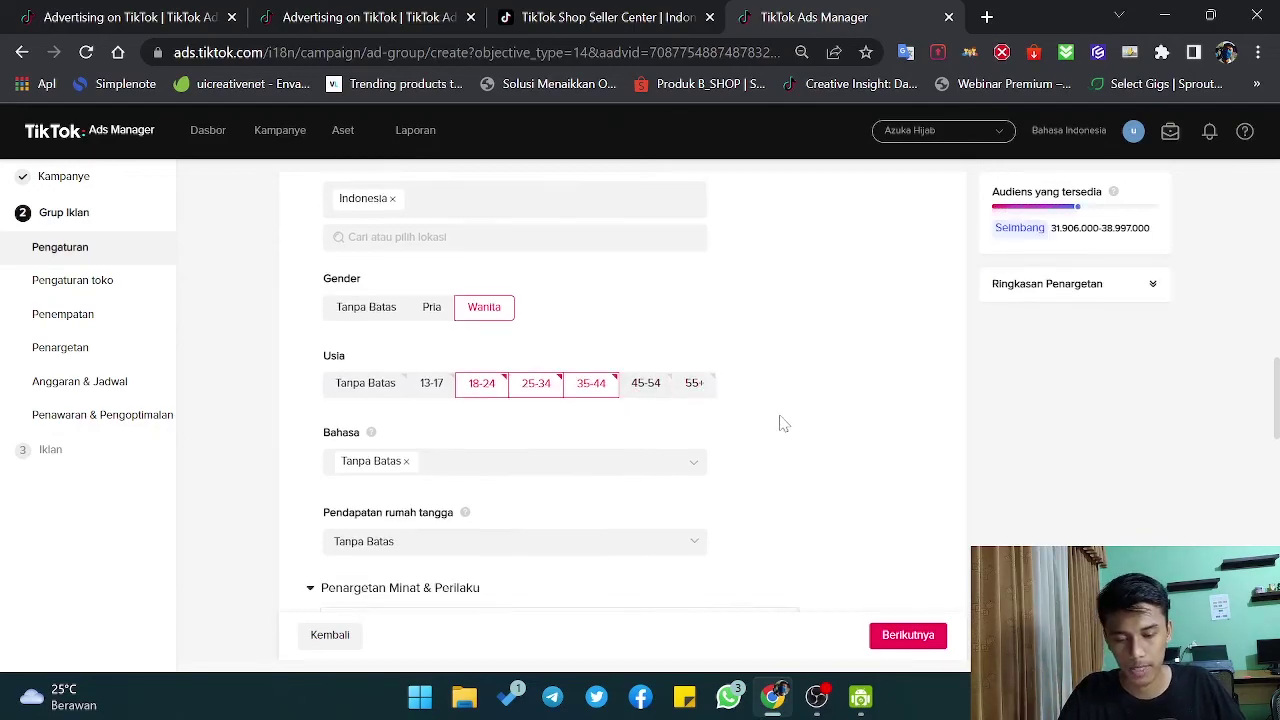
# Clear the suggested interest categories and target Kecantikan & Perawatan Diri and Pakaian & Aksesori instead.
pyautogui.scroll(-1, 783, 424)
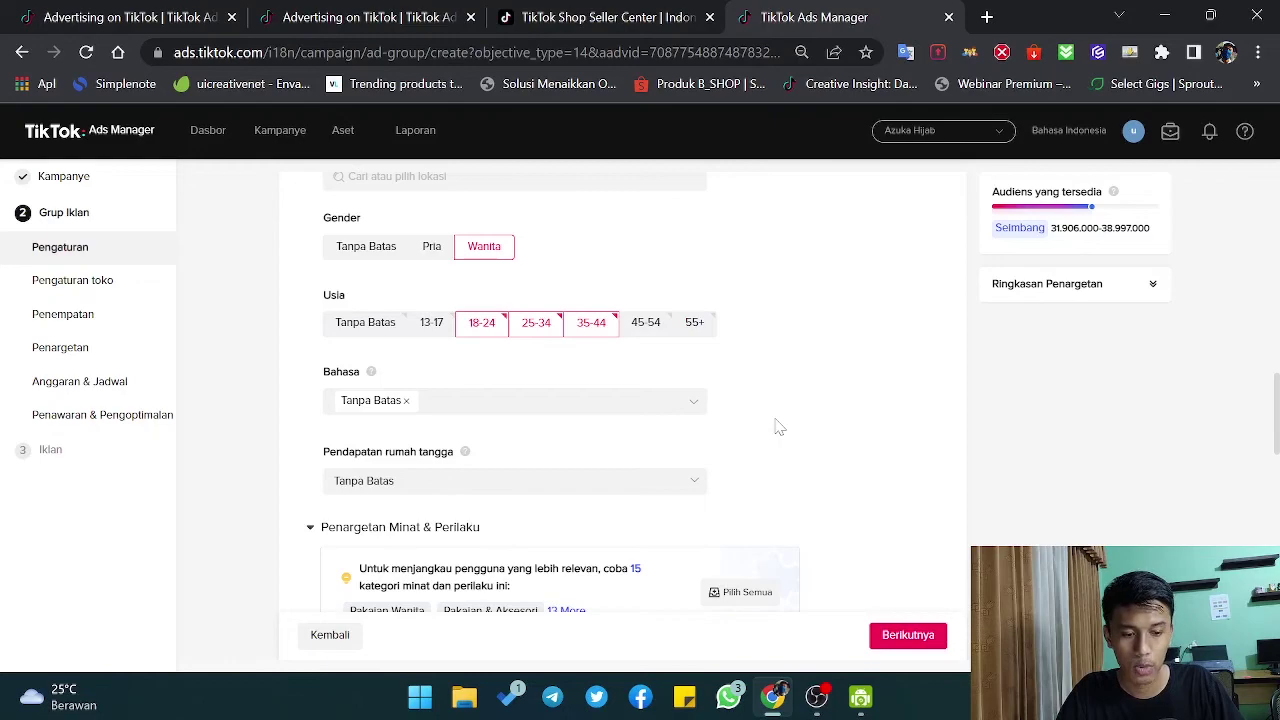
pyautogui.scroll(-3, 794, 414)
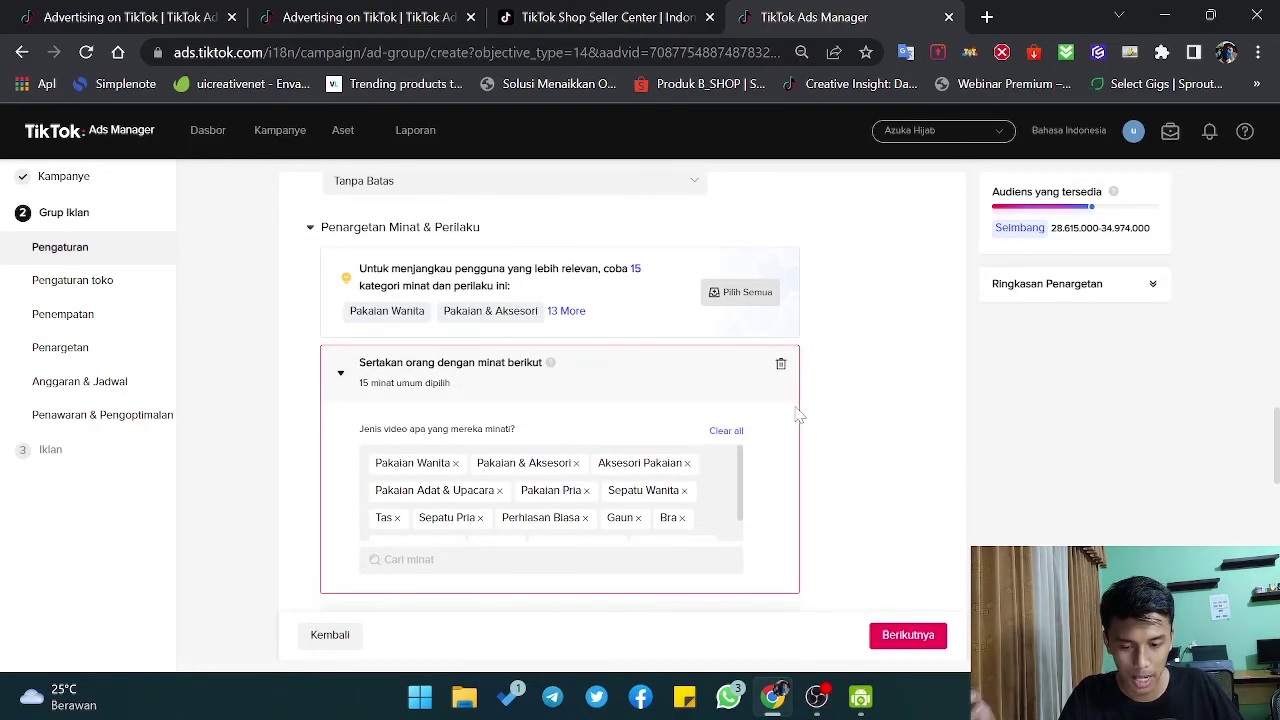
pyautogui.click(732, 436)
pyautogui.click(626, 468)
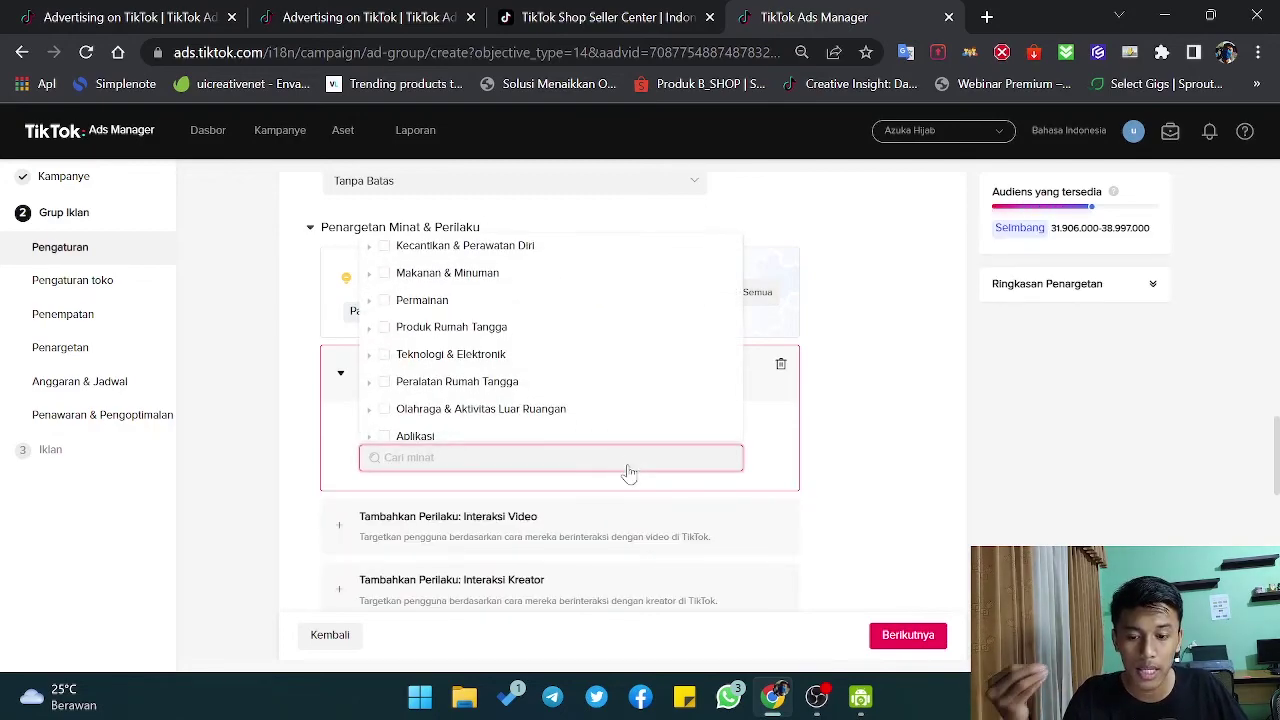
pyautogui.scroll(1, 455, 395)
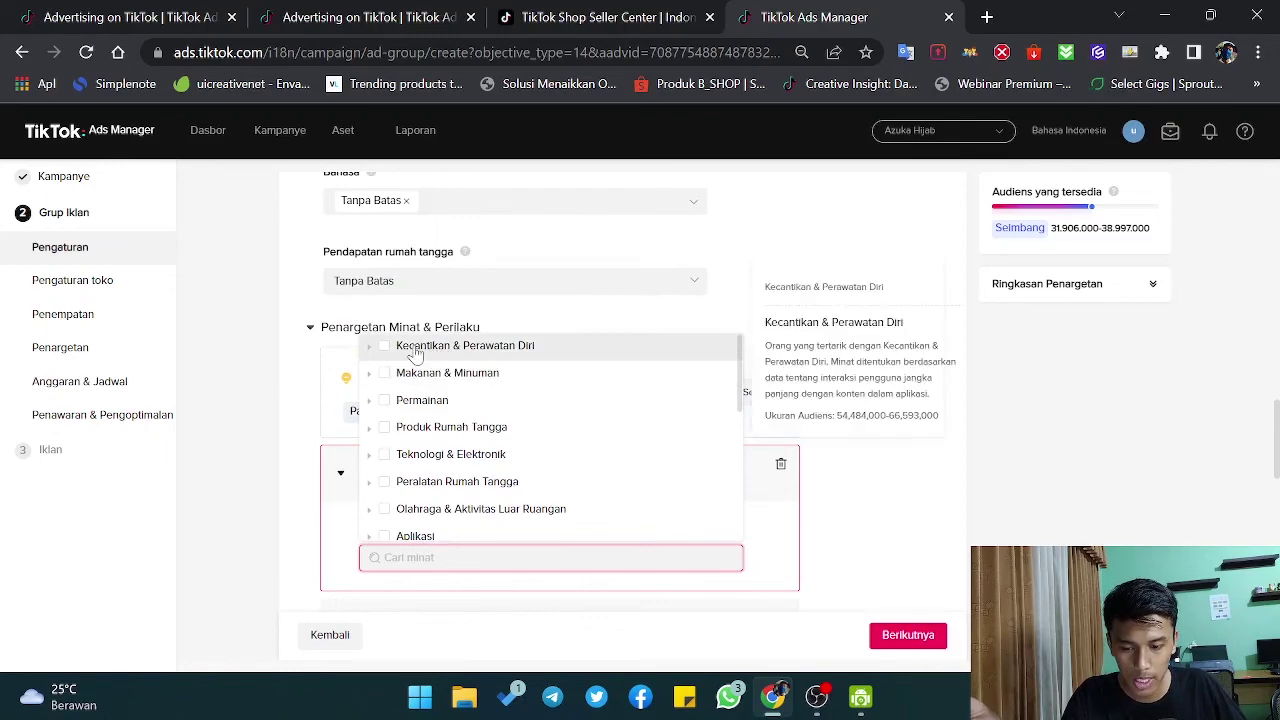
pyautogui.scroll(1, 443, 470)
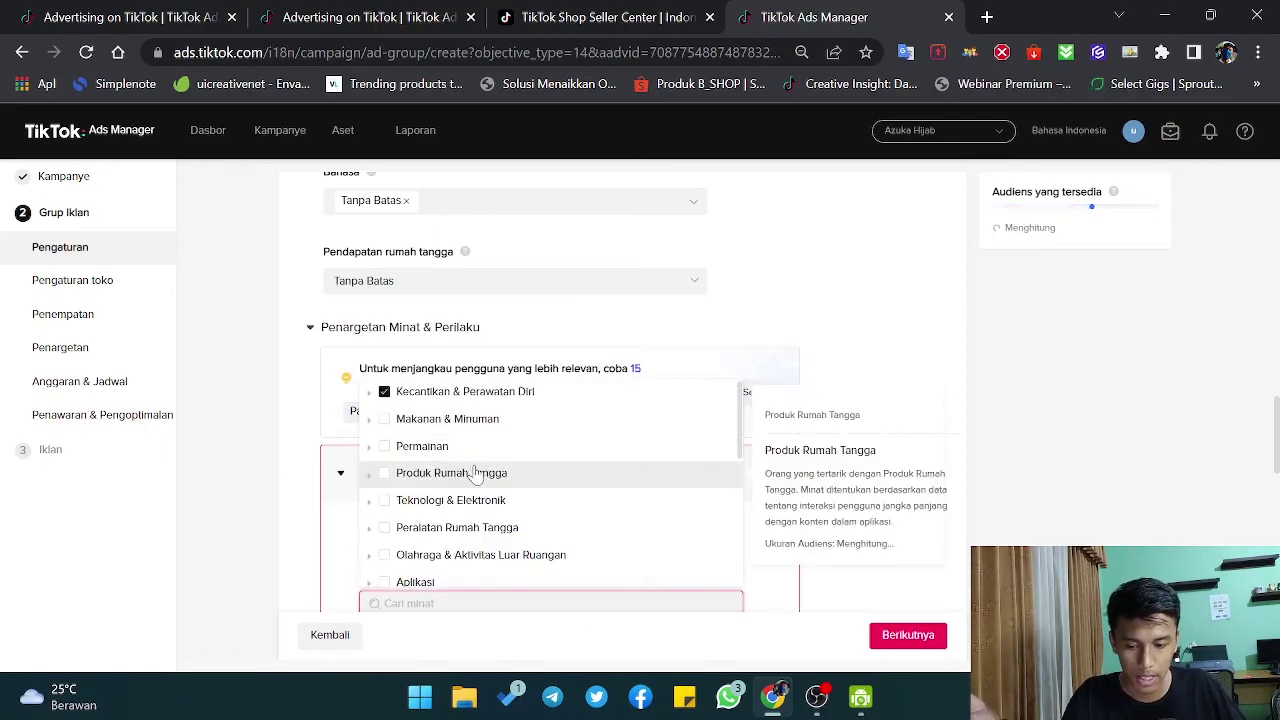
pyautogui.scroll(-1, 491, 471)
pyautogui.scroll(-1, 521, 477)
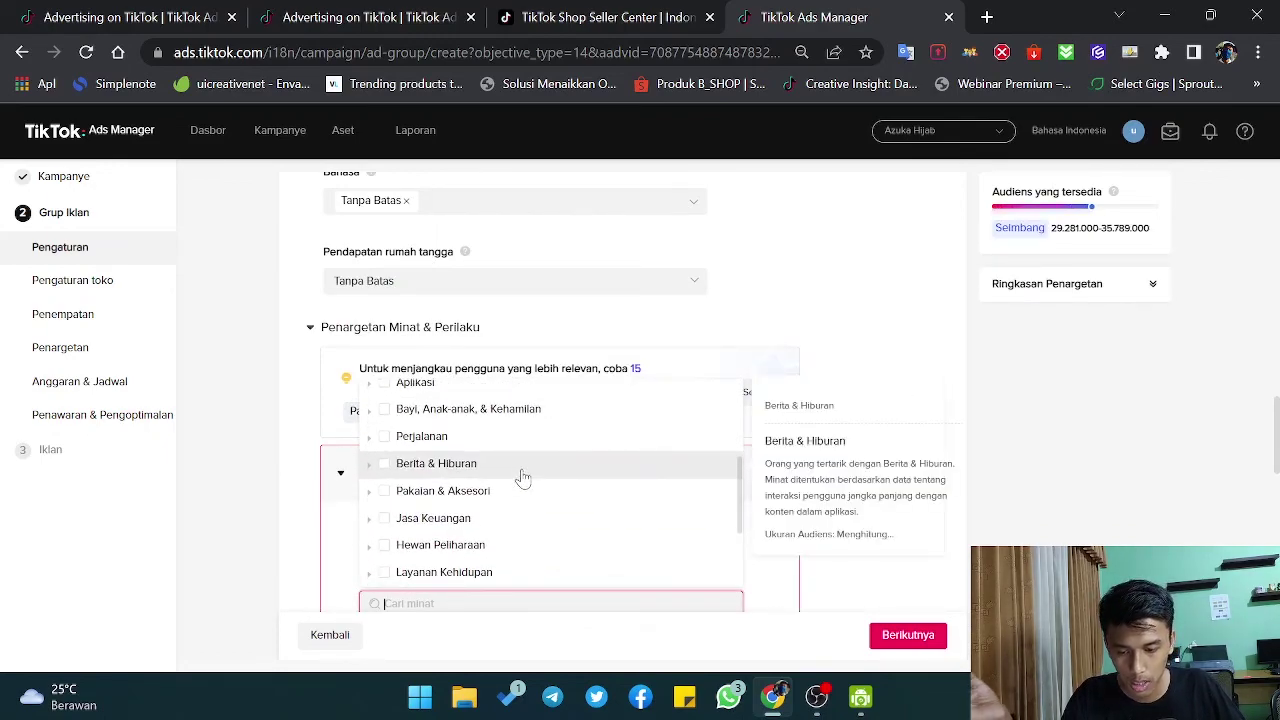
pyautogui.click(384, 492)
pyautogui.click(880, 395)
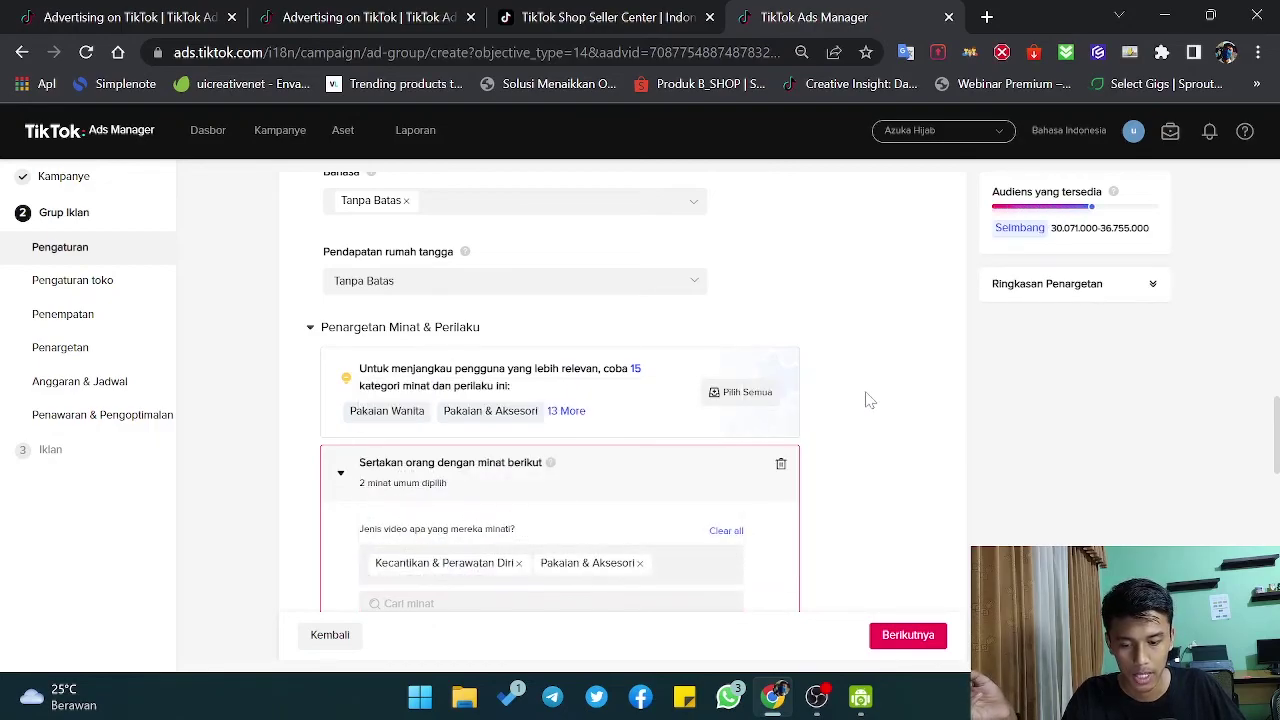
# Add video interaction behavior targeting for Ditonton sampai akhir, Disukai, Dikomentari and Dibagikan.
pyautogui.scroll(-3, 866, 400)
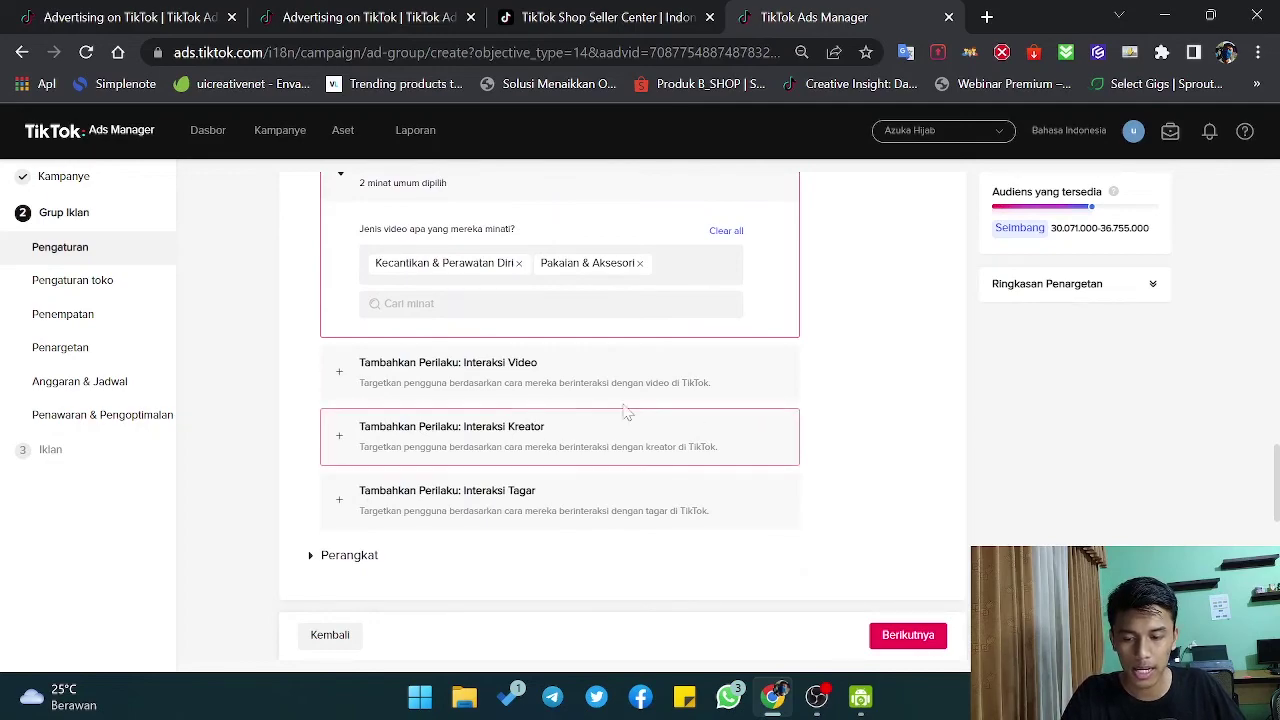
pyautogui.click(339, 373)
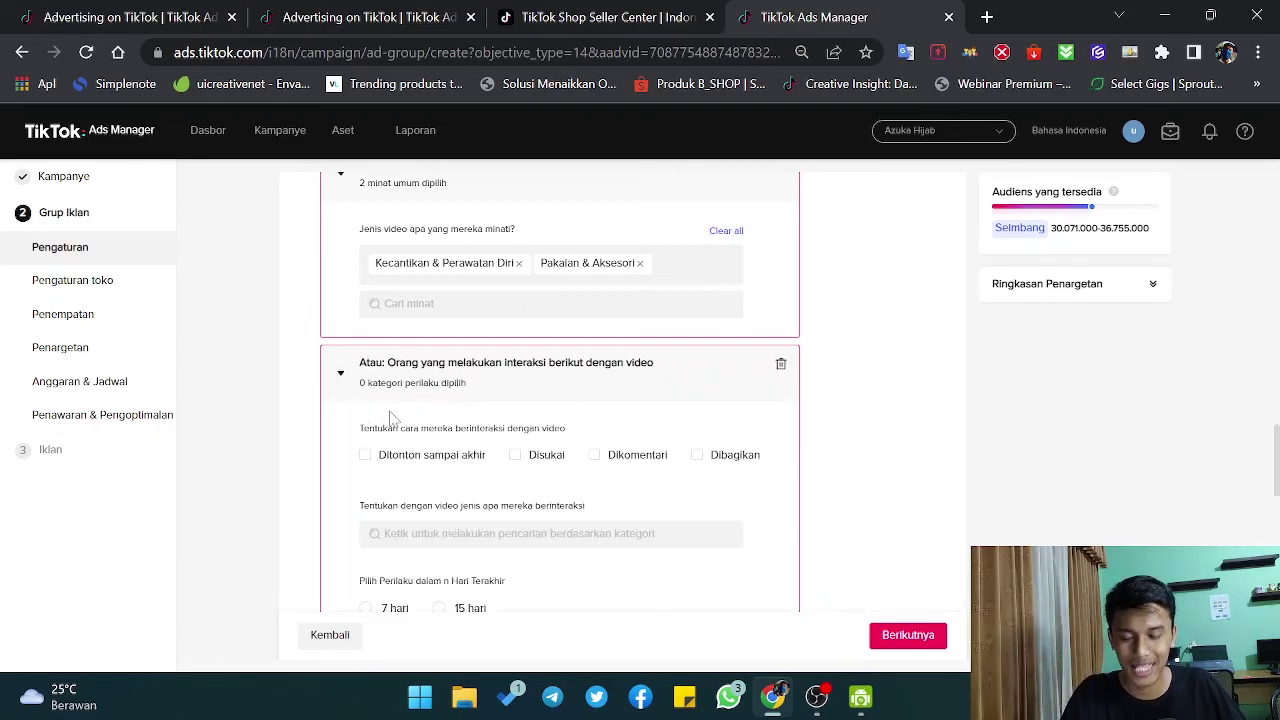
pyautogui.click(364, 455)
pyautogui.click(545, 455)
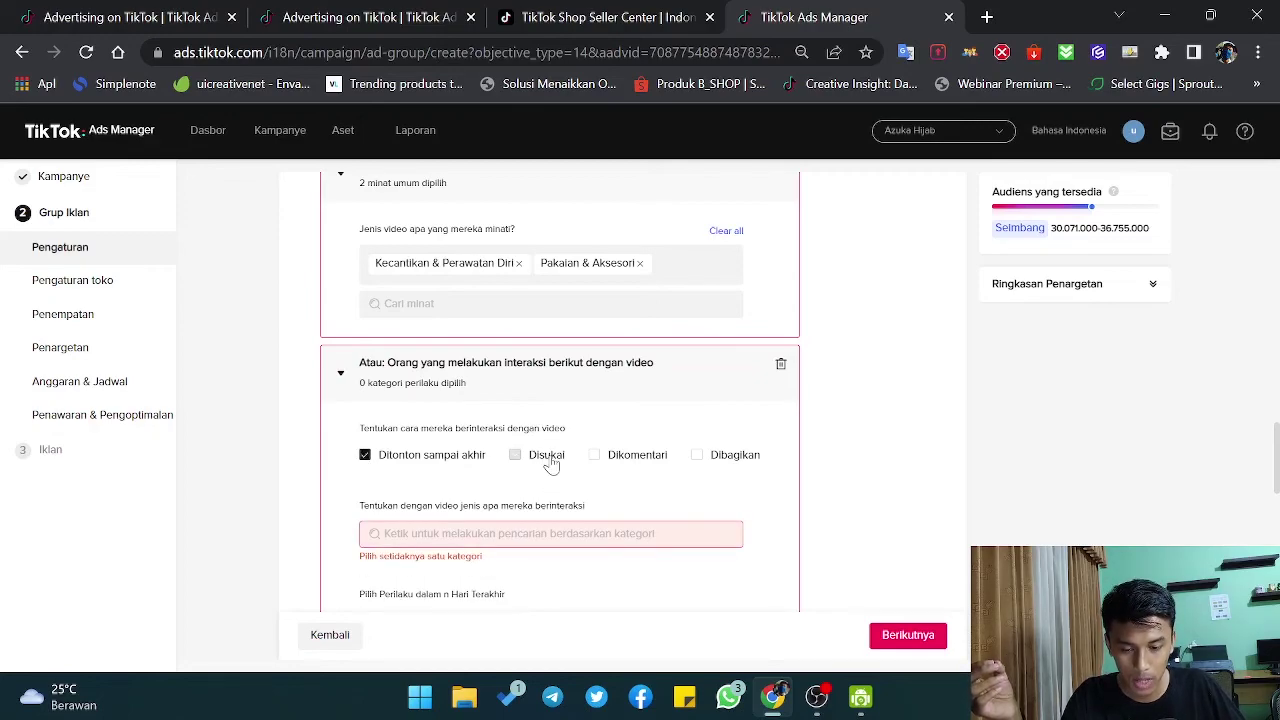
pyautogui.click(628, 466)
pyautogui.click(705, 464)
# Set the video interaction categories to Gaya Hidup, Kecantikan & Gaya and Keluarga & Hubungan, with a 15 hari behavior period.
pyautogui.scroll(-1, 634, 470)
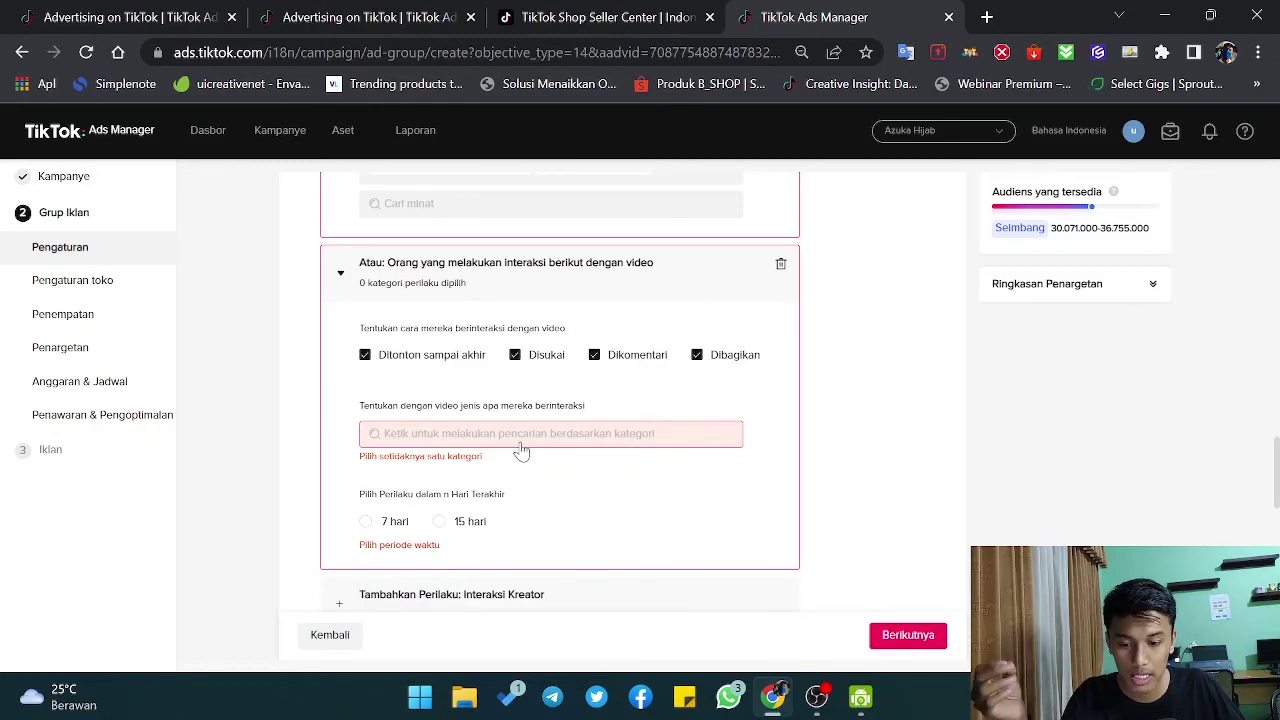
pyautogui.click(518, 437)
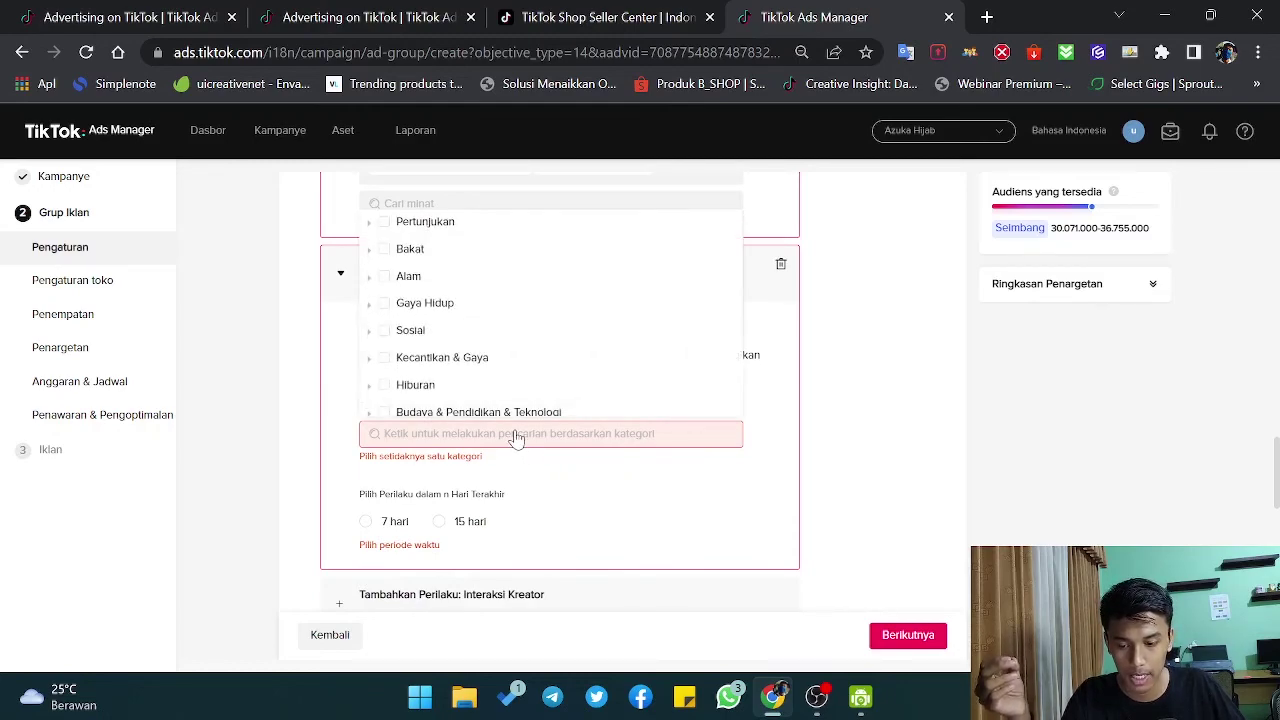
pyautogui.click(427, 312)
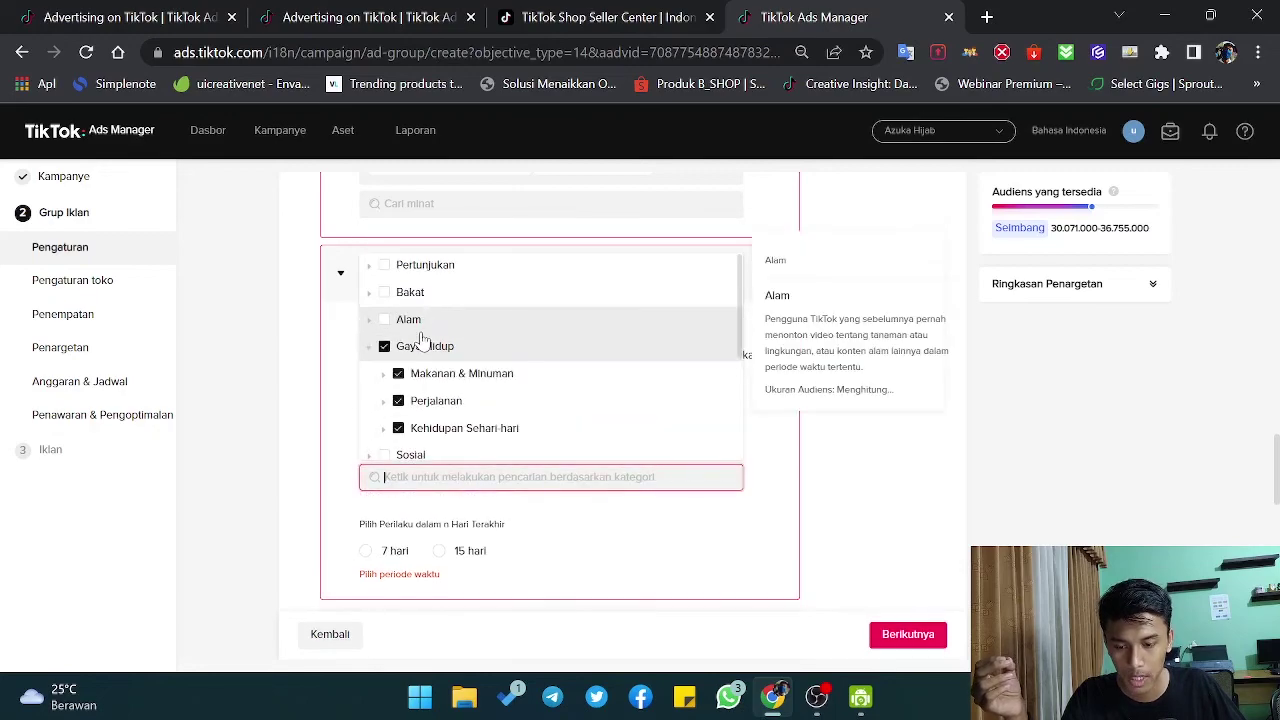
pyautogui.scroll(-2, 466, 323)
pyautogui.click(386, 283)
pyautogui.moveTo(484, 344)
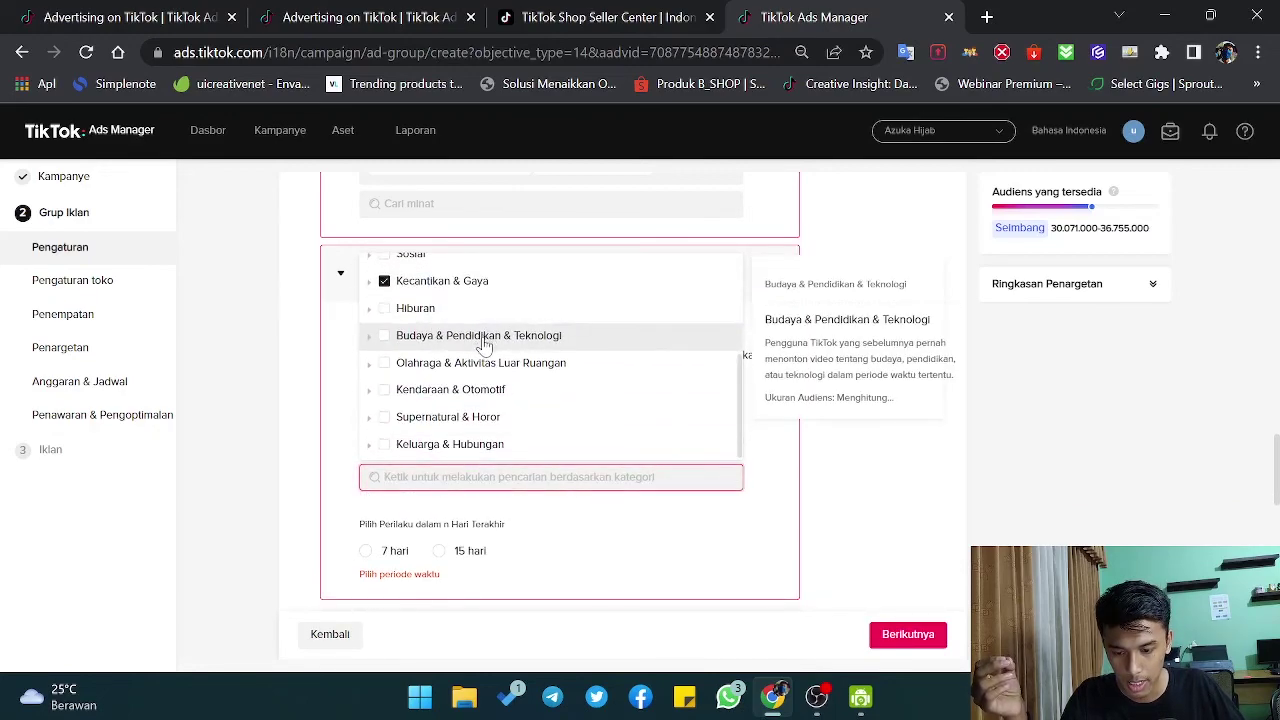
pyautogui.click(386, 446)
pyautogui.click(840, 368)
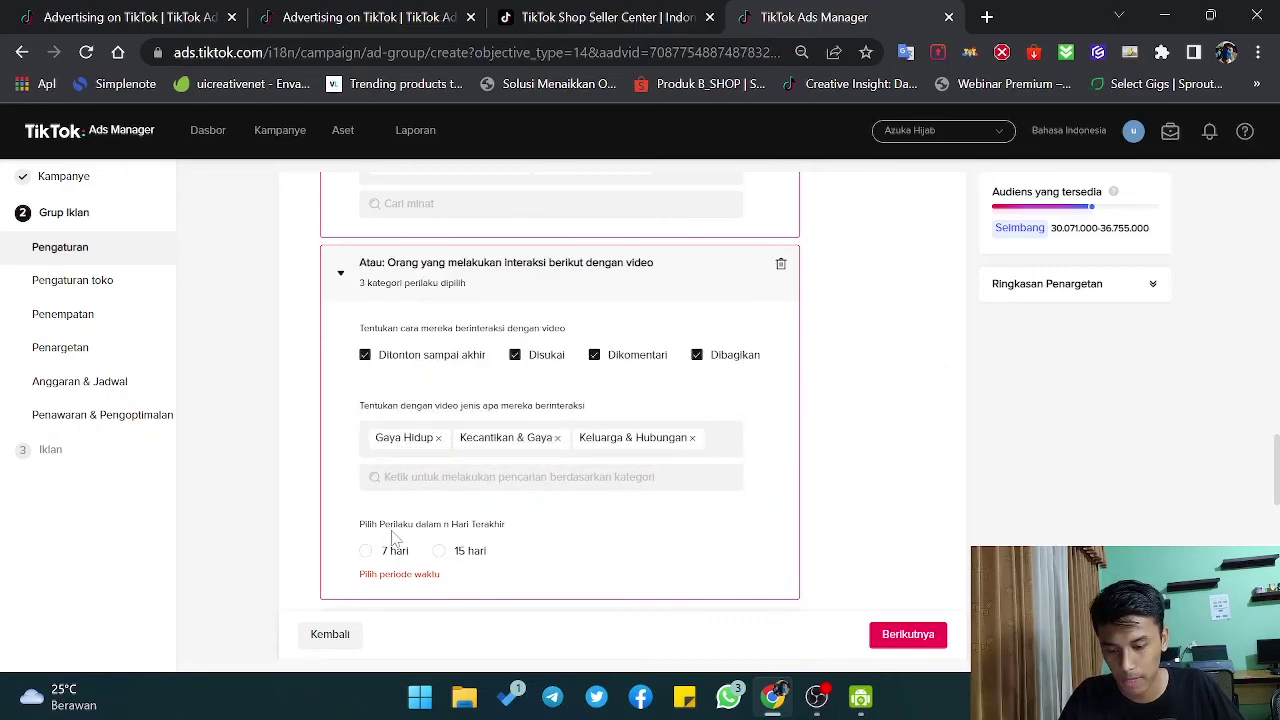
pyautogui.click(438, 553)
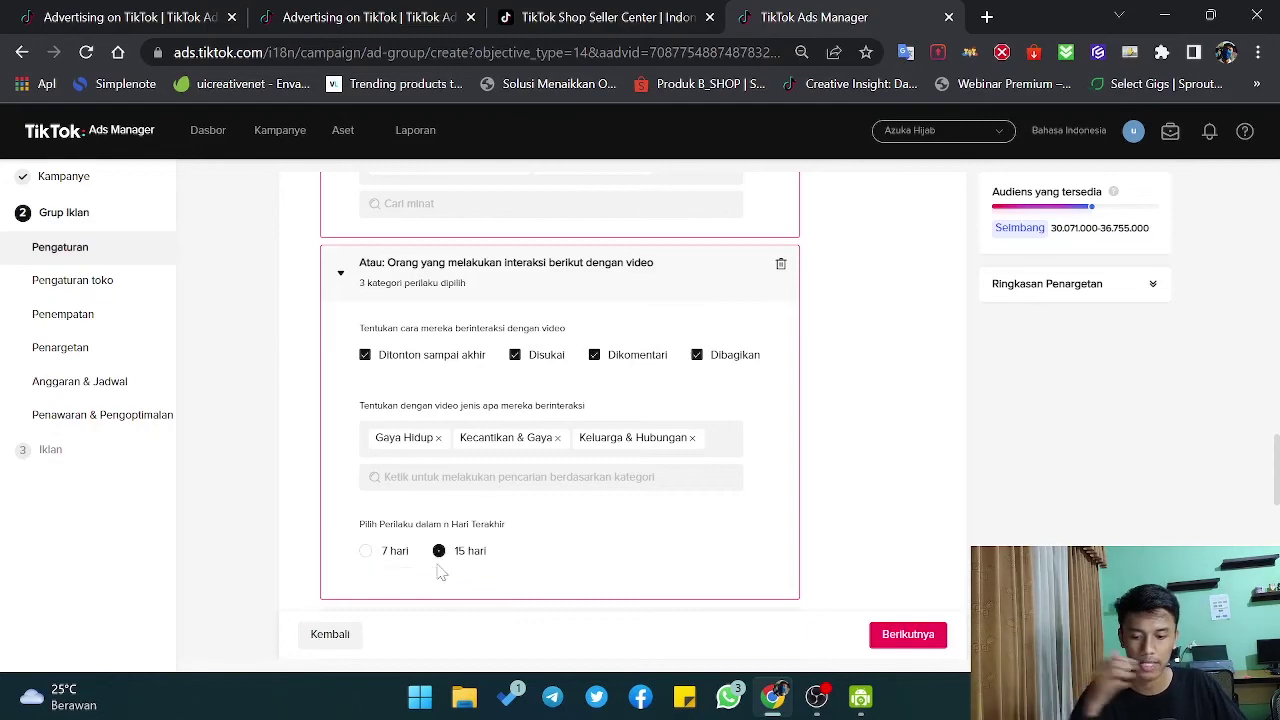
# Set the ad group's daily budget (Anggaran Harian) to 200000 IDR.
pyautogui.scroll(-2, 815, 453)
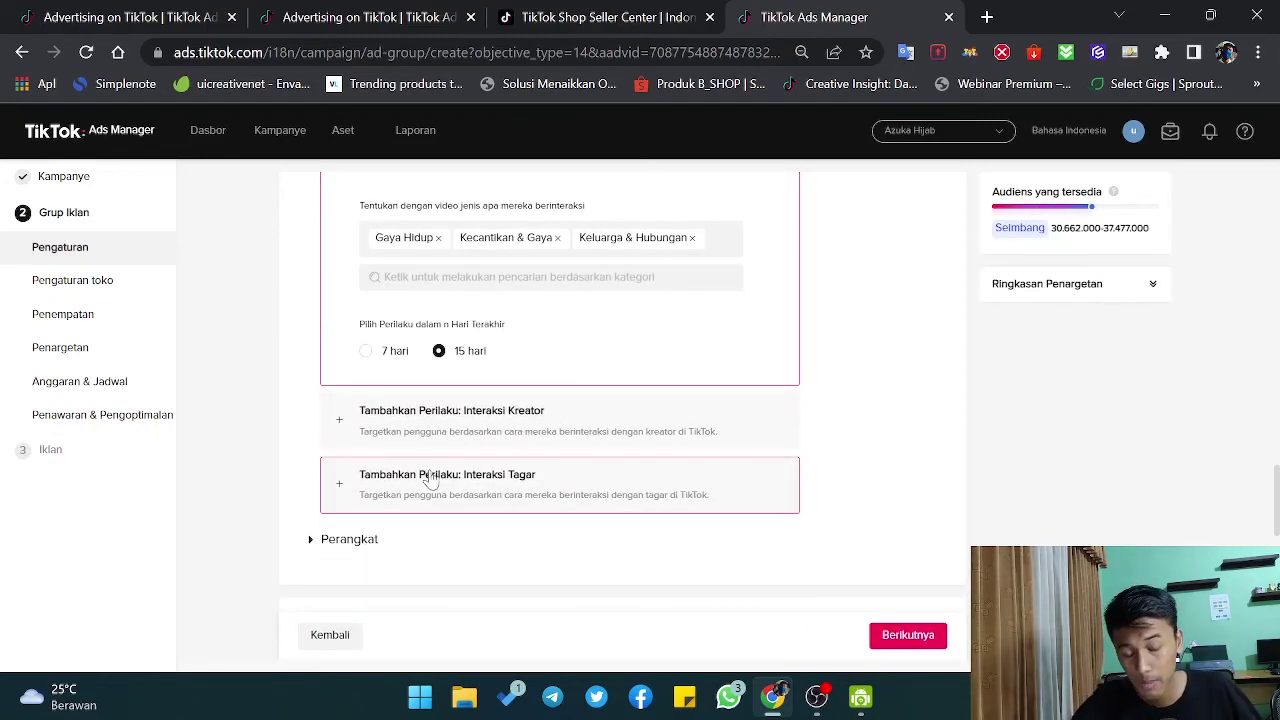
pyautogui.scroll(-2, 891, 368)
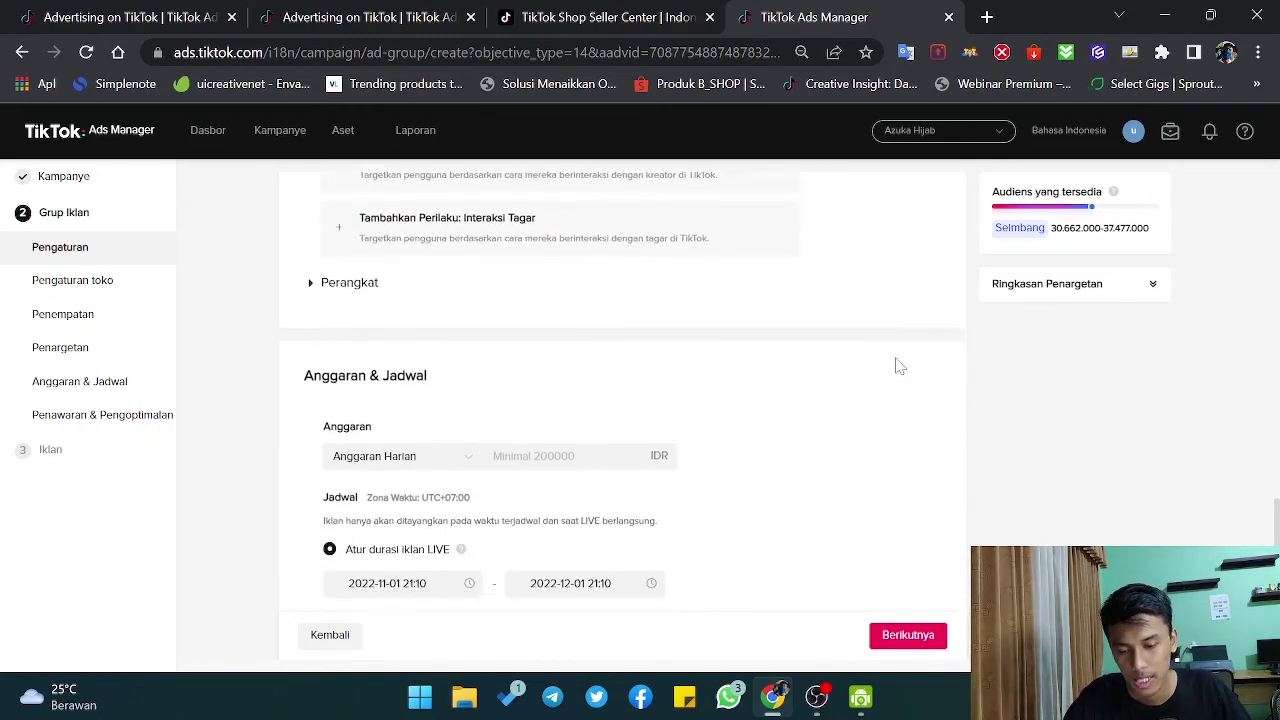
pyautogui.scroll(-2, 891, 365)
pyautogui.write('200')
pyautogui.click(745, 328)
# Set the LIVE ad schedule's start date to 2022-11-02.
pyautogui.scroll(-1, 775, 322)
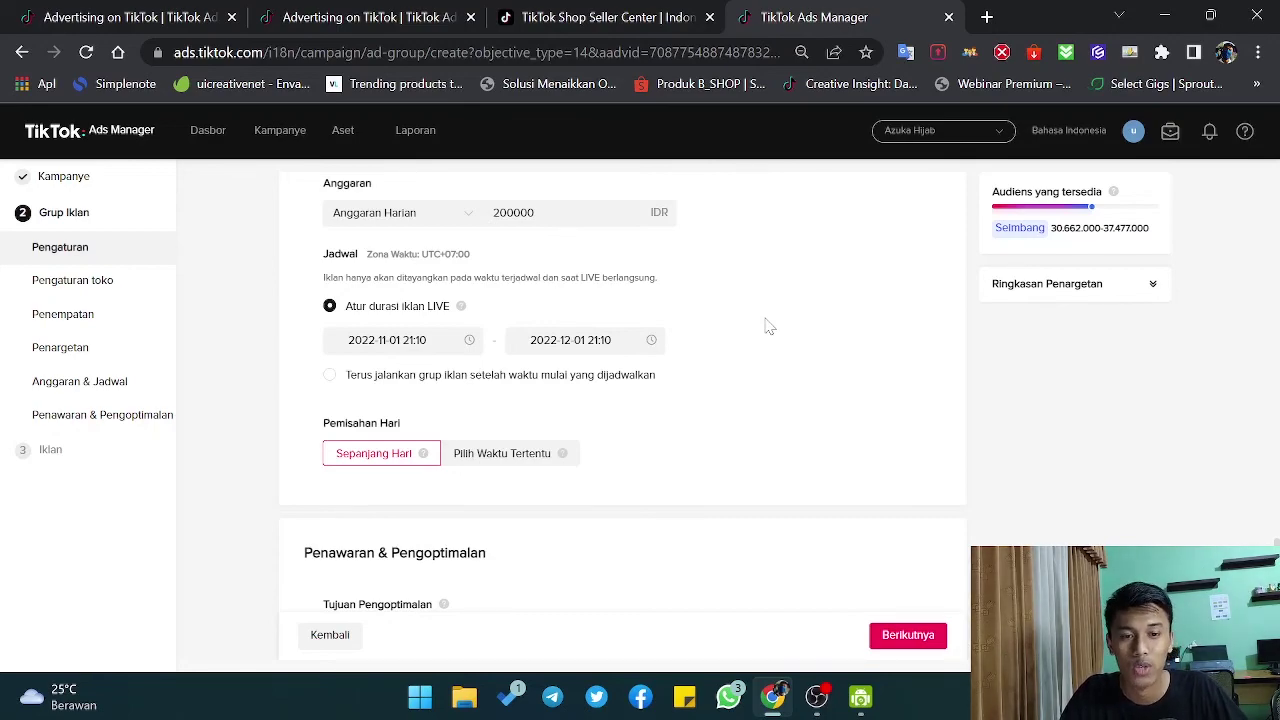
pyautogui.click(365, 343)
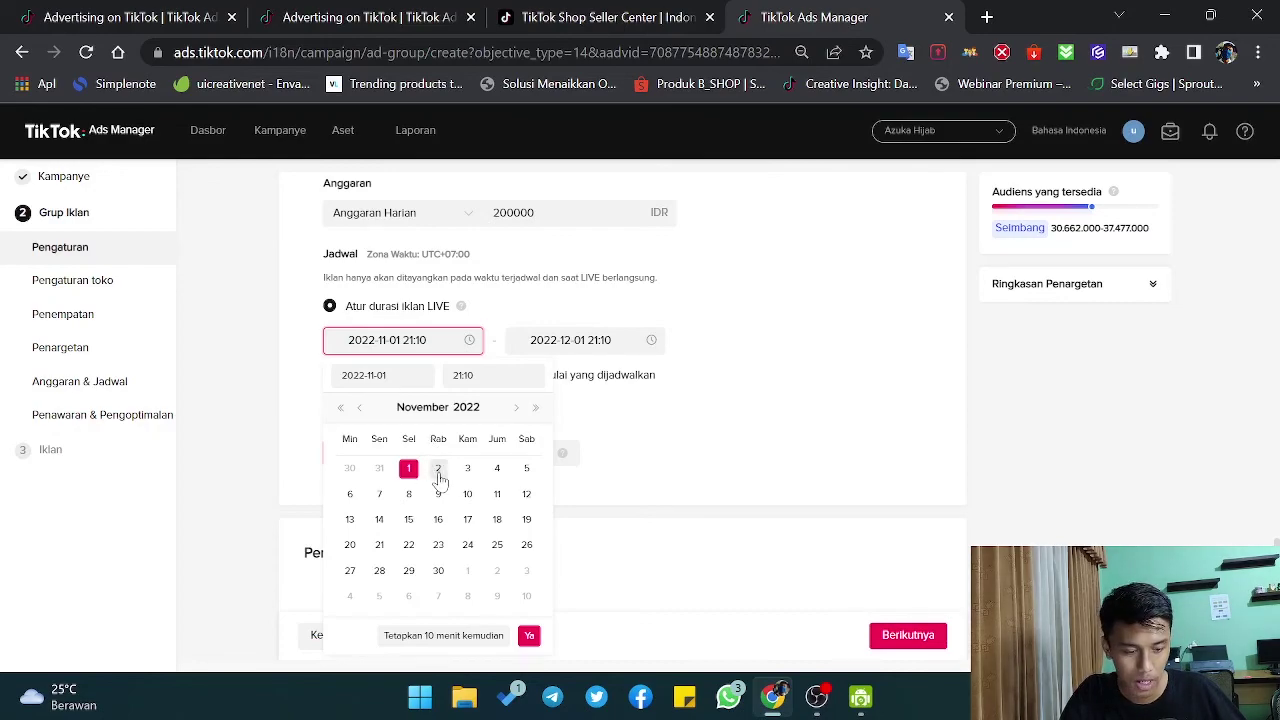
pyautogui.click(438, 470)
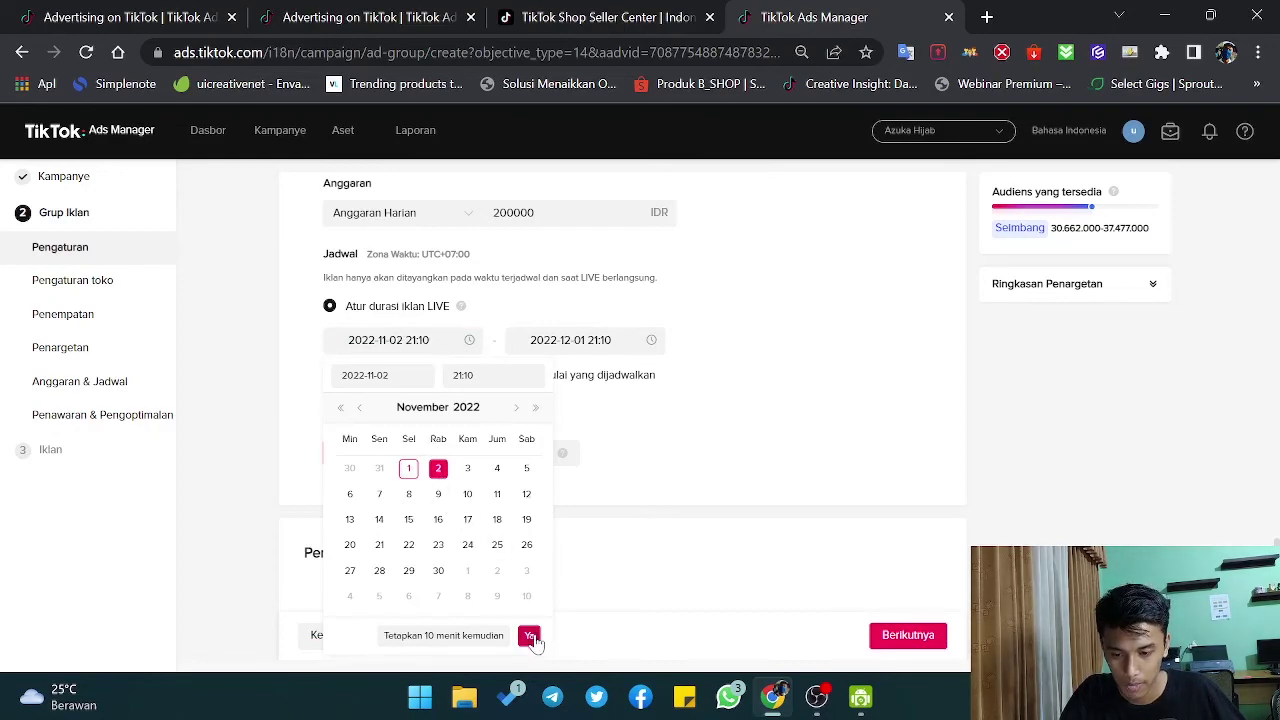
pyautogui.click(533, 640)
# Set the LIVE ad schedule's start time to 08:00.
pyautogui.click(410, 343)
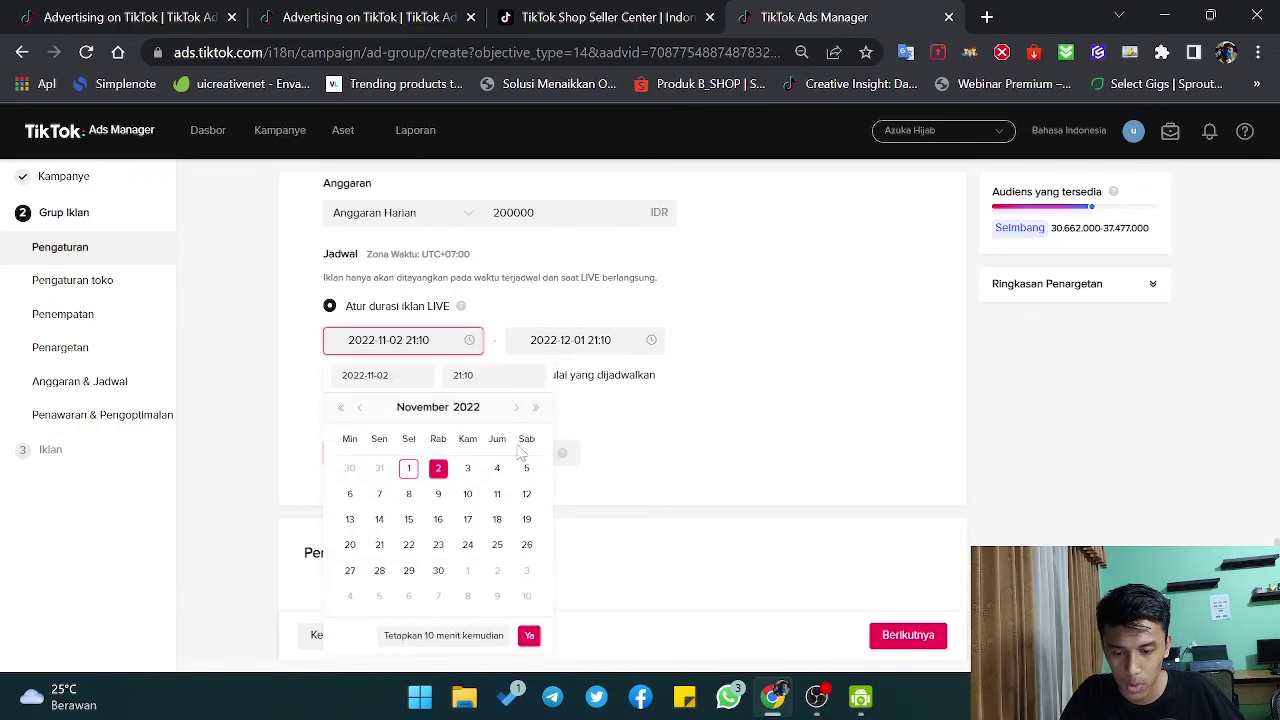
pyautogui.click(490, 375)
pyautogui.scroll(5, 480, 457)
pyautogui.click(480, 457)
pyautogui.click(480, 457)
pyautogui.click(480, 503)
pyautogui.scroll(3, 551, 452)
pyautogui.click(551, 452)
pyautogui.scroll(-2, 557, 432)
pyautogui.scroll(2, 557, 432)
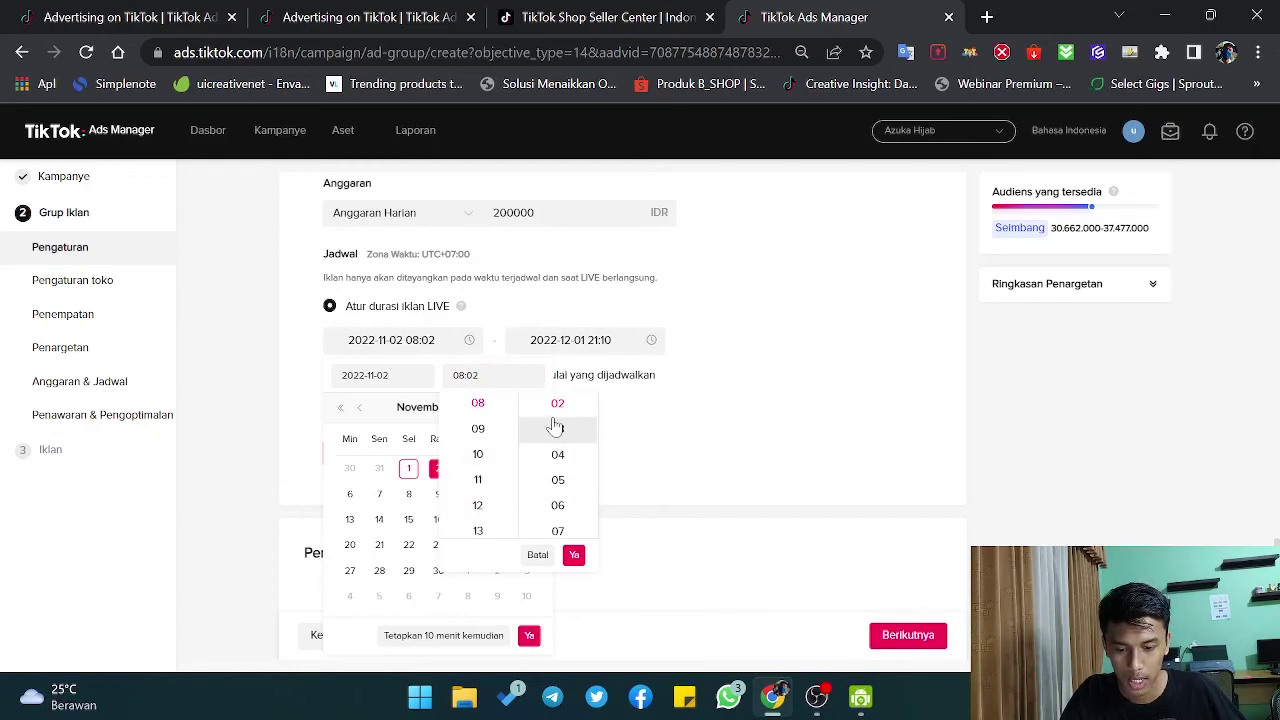
pyautogui.click(478, 375)
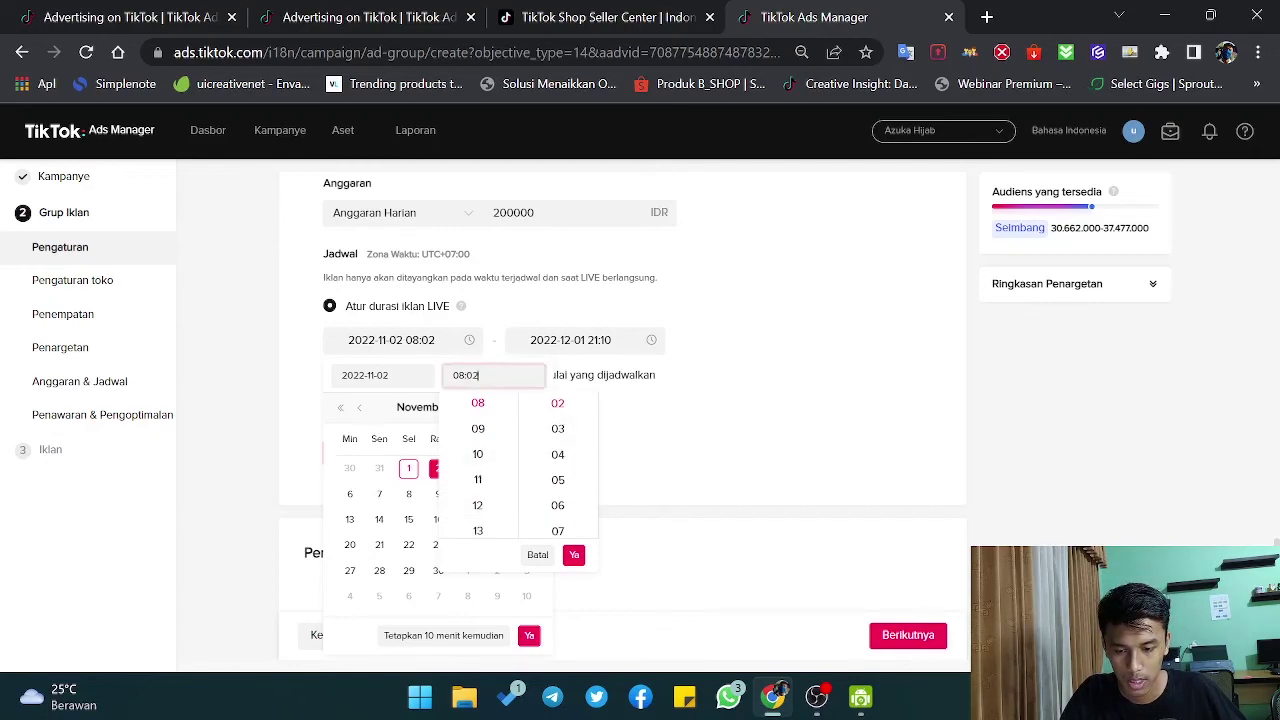
pyautogui.press('BackSpace')
pyautogui.write('0')
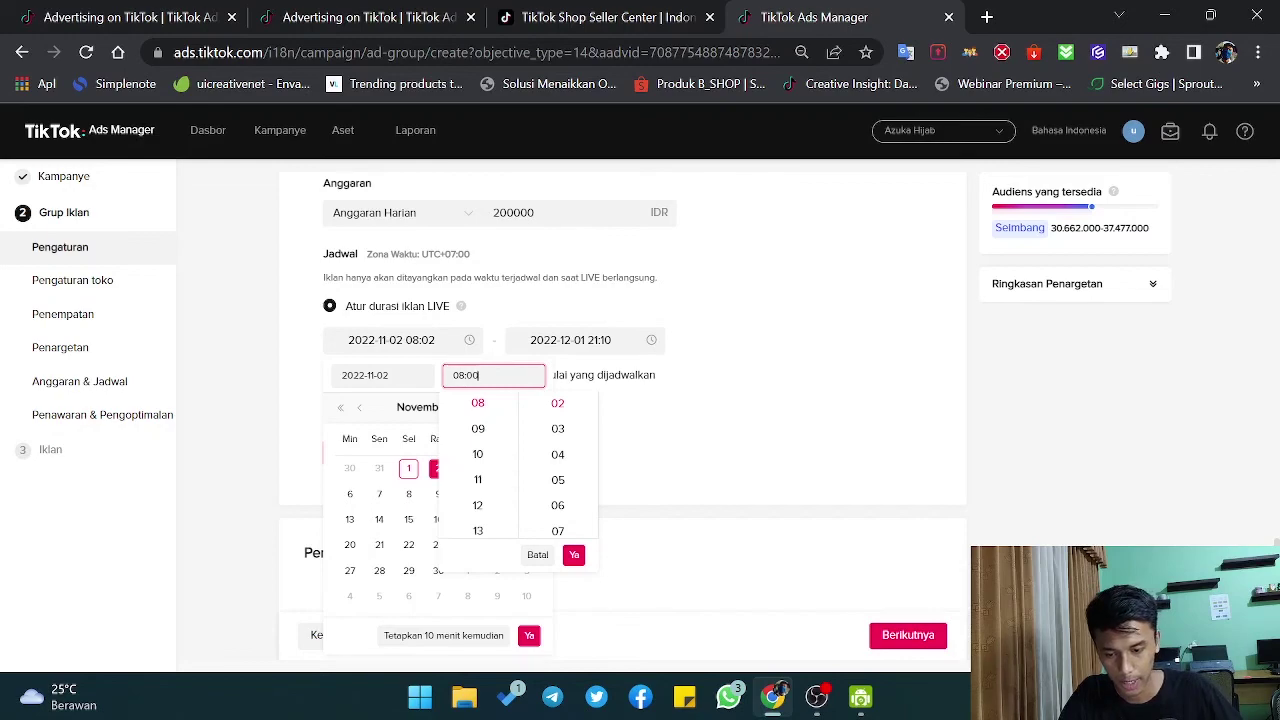
pyautogui.click(574, 555)
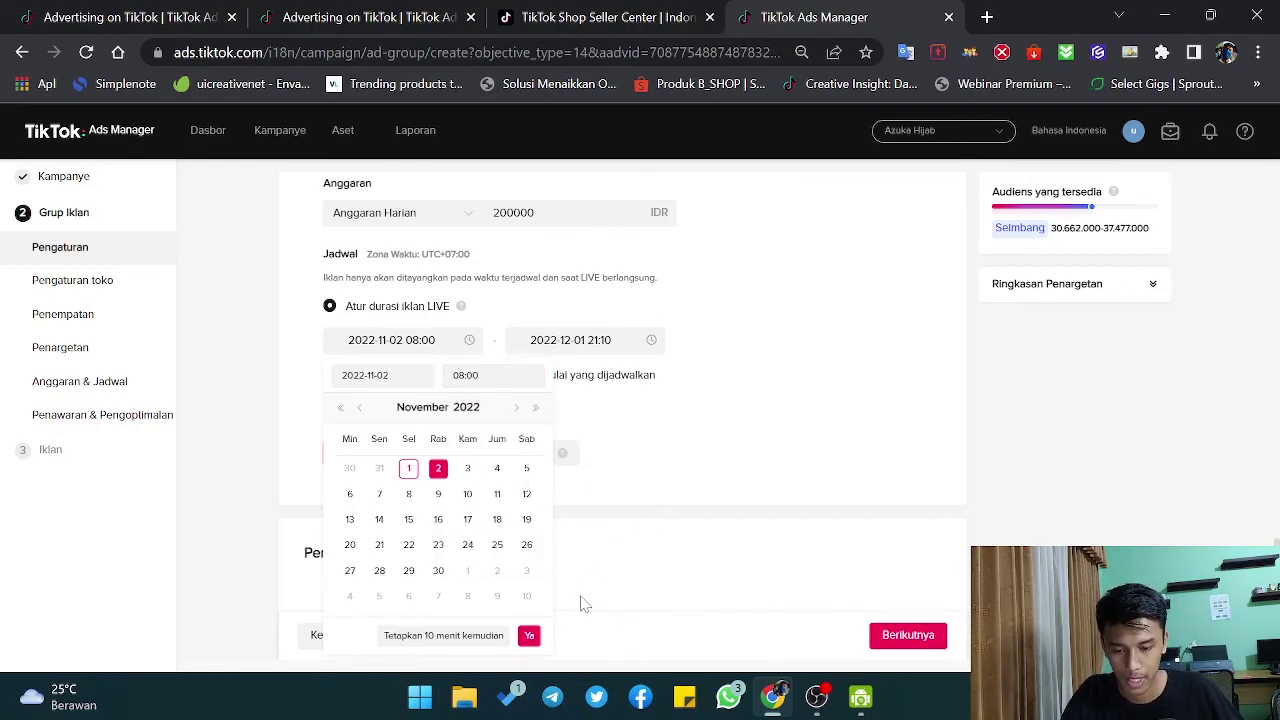
# Confirm the LIVE ad schedule's start time and set the ad group's optimization goal to Retensi Penonton.
pyautogui.click(529, 635)
pyautogui.scroll(-3, 703, 414)
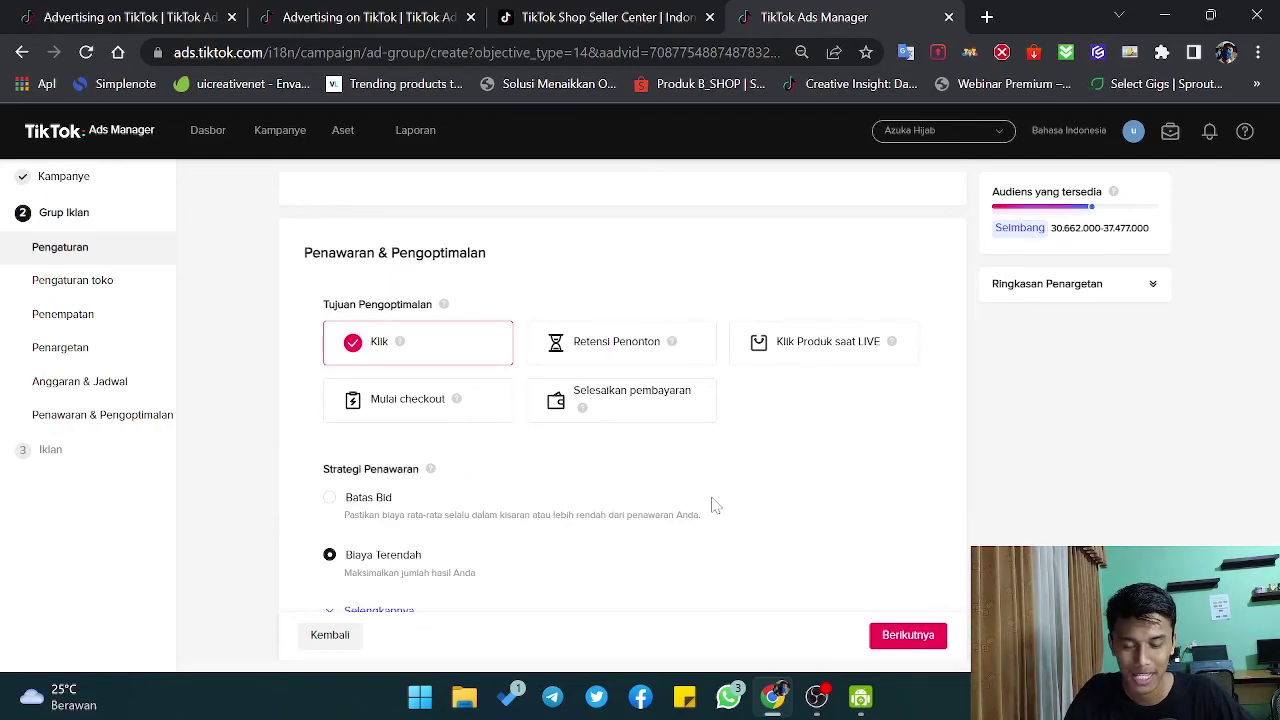
pyautogui.scroll(12, 730, 447)
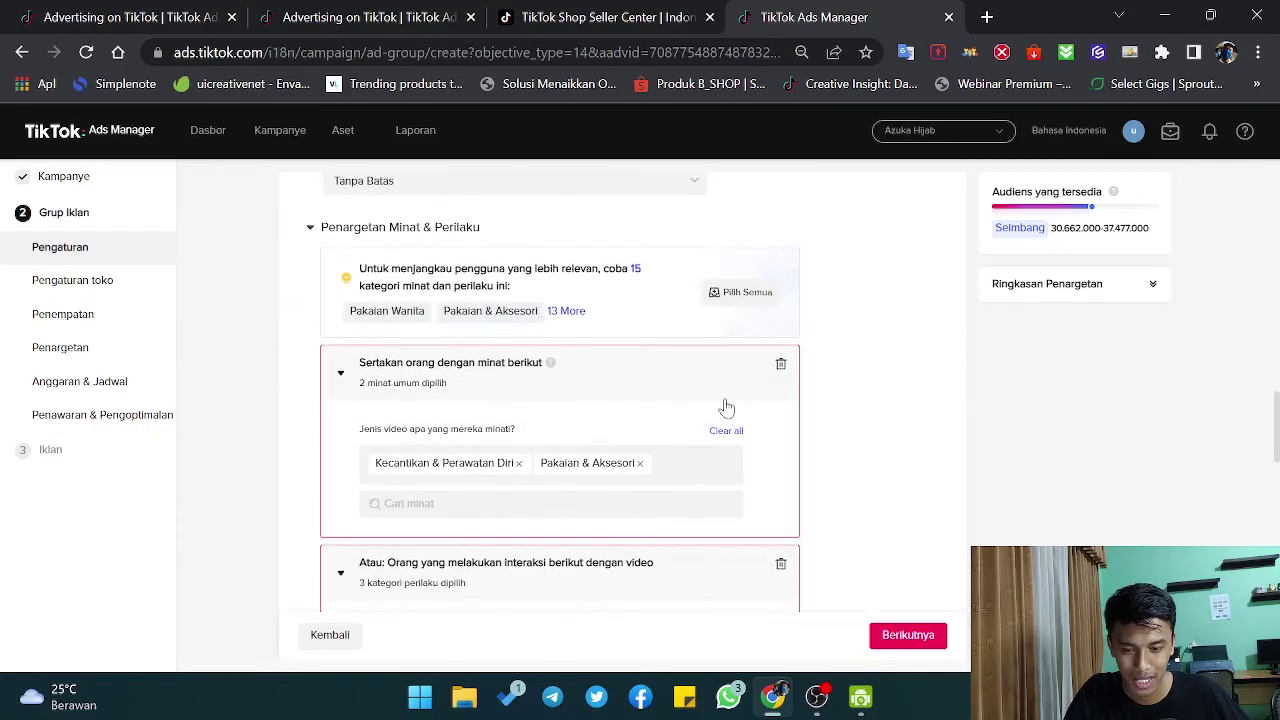
pyautogui.scroll(-1, 530, 428)
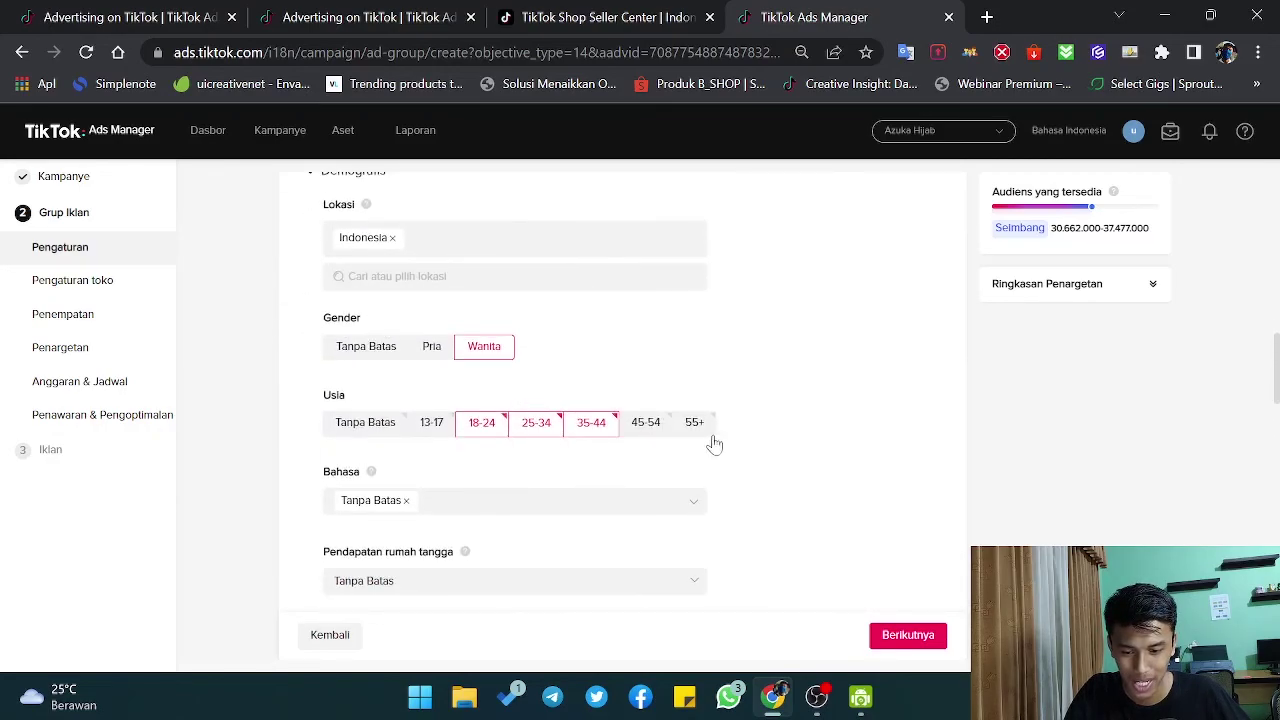
pyautogui.scroll(-12, 711, 445)
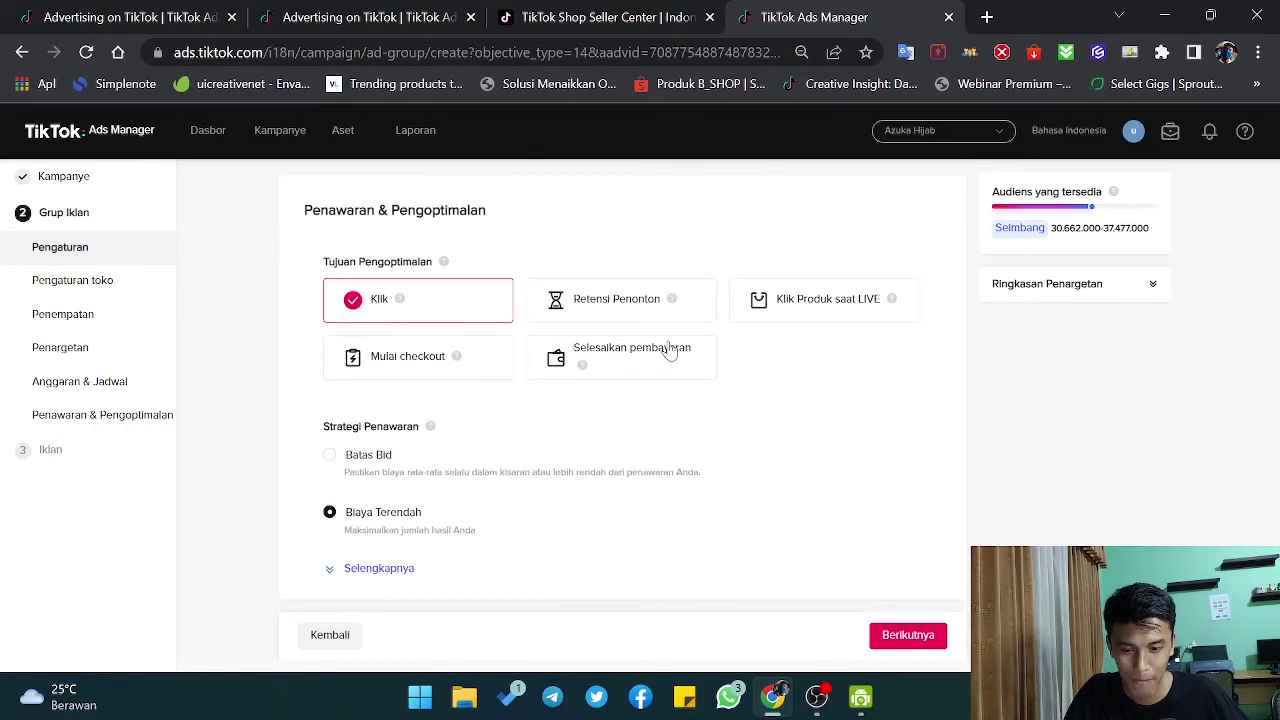
pyautogui.click(636, 303)
pyautogui.moveTo(670, 302)
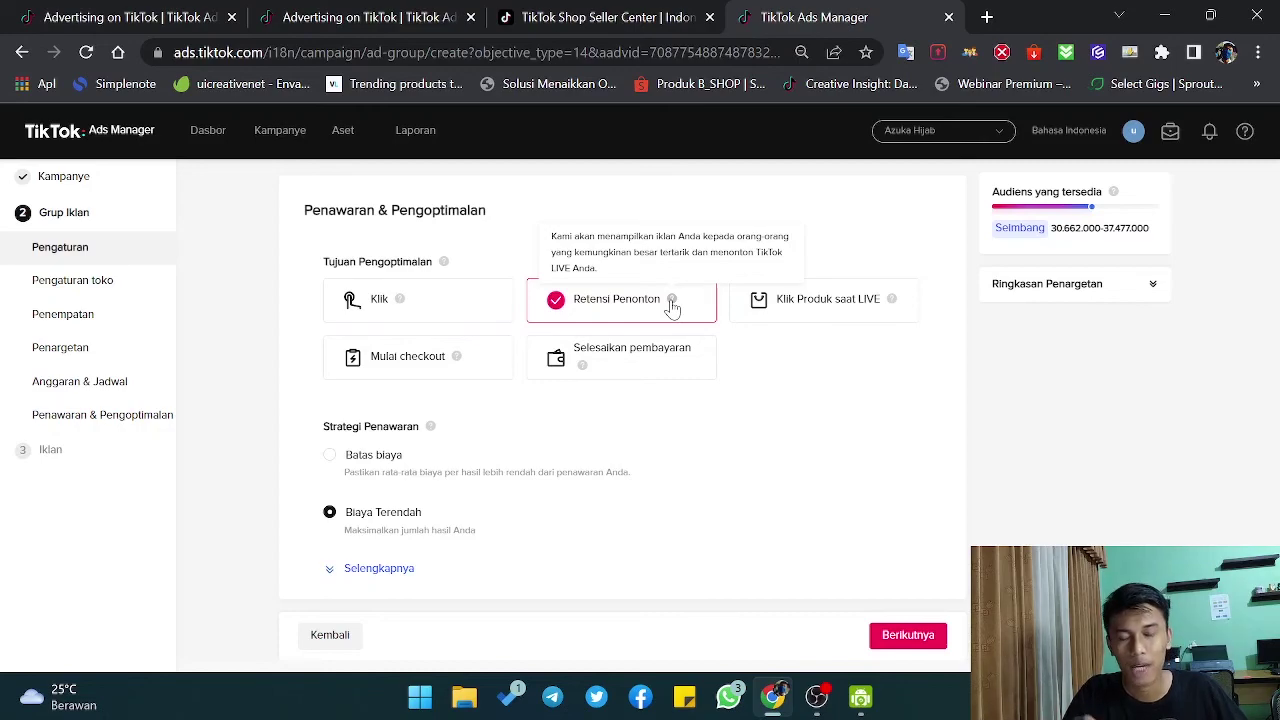
# Recheck the ad group's demographic and interest targeting, and continue to the ad setup.
pyautogui.scroll(15, 672, 308)
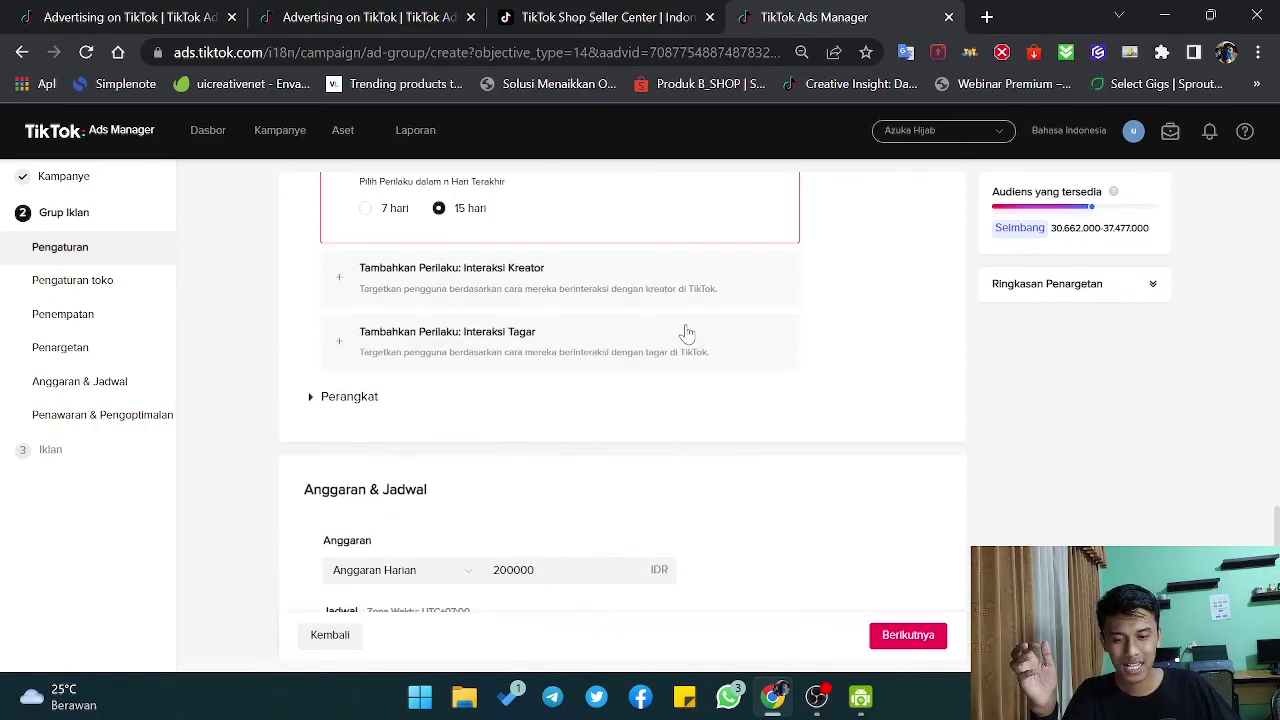
pyautogui.scroll(5, 842, 365)
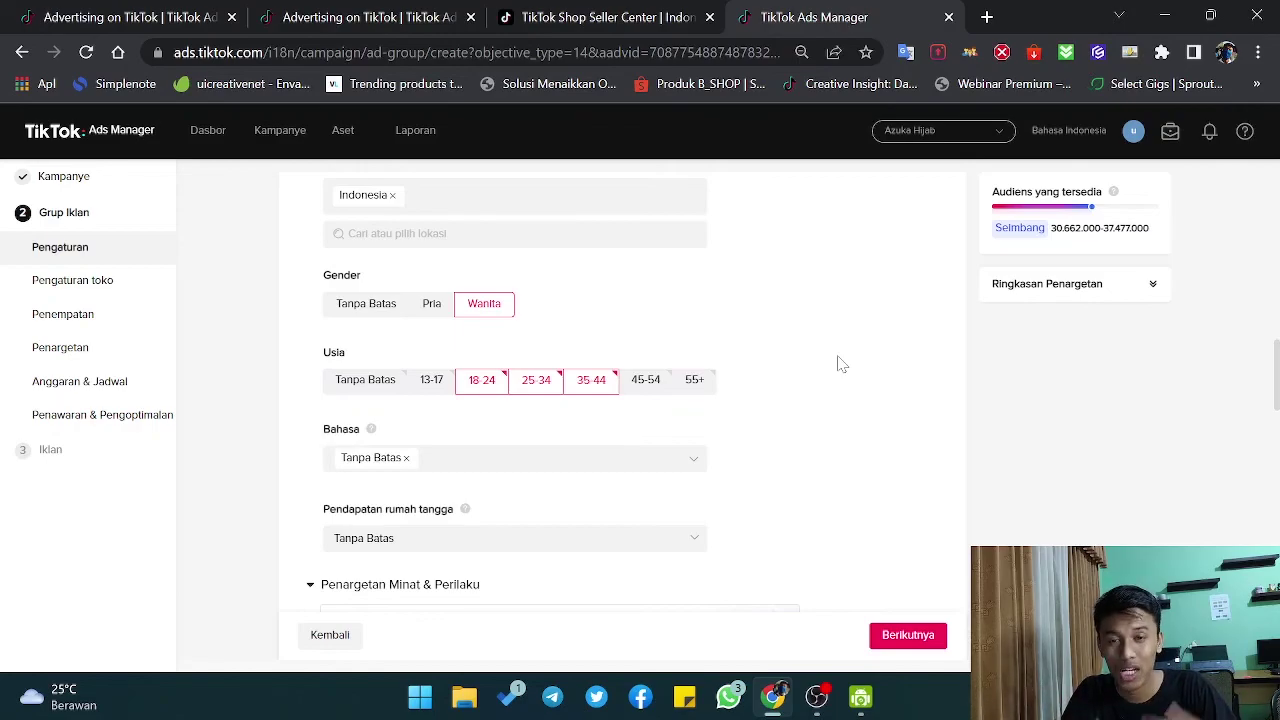
pyautogui.scroll(-1, 865, 387)
pyautogui.scroll(-10, 868, 412)
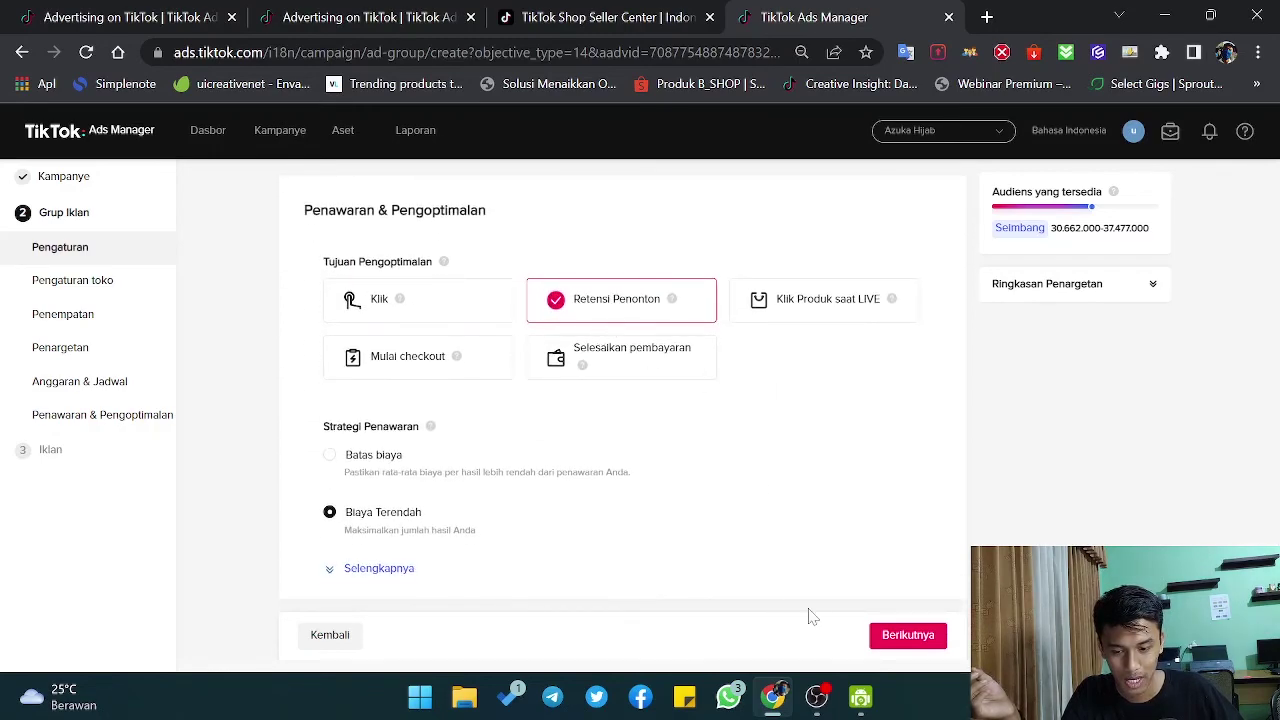
pyautogui.click(905, 643)
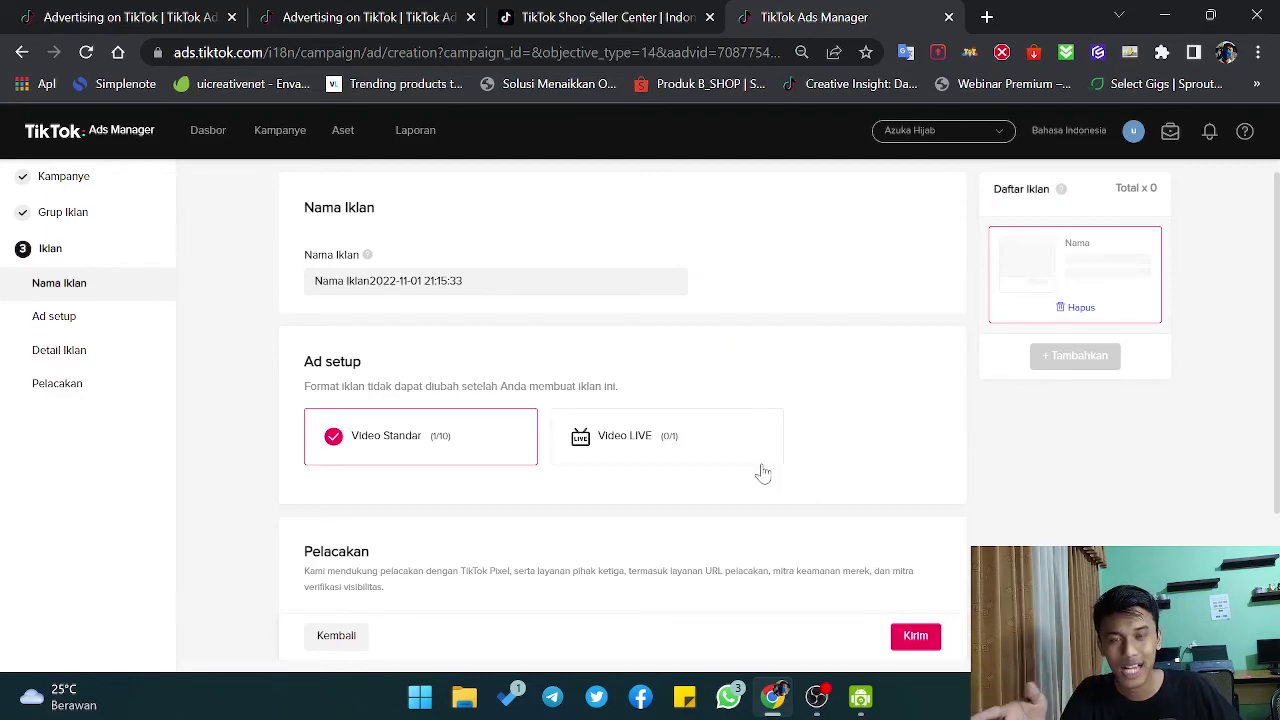
# Set the ad format to Video LIVE and submit the ad.
pyautogui.click(670, 450)
pyautogui.scroll(-2, 843, 423)
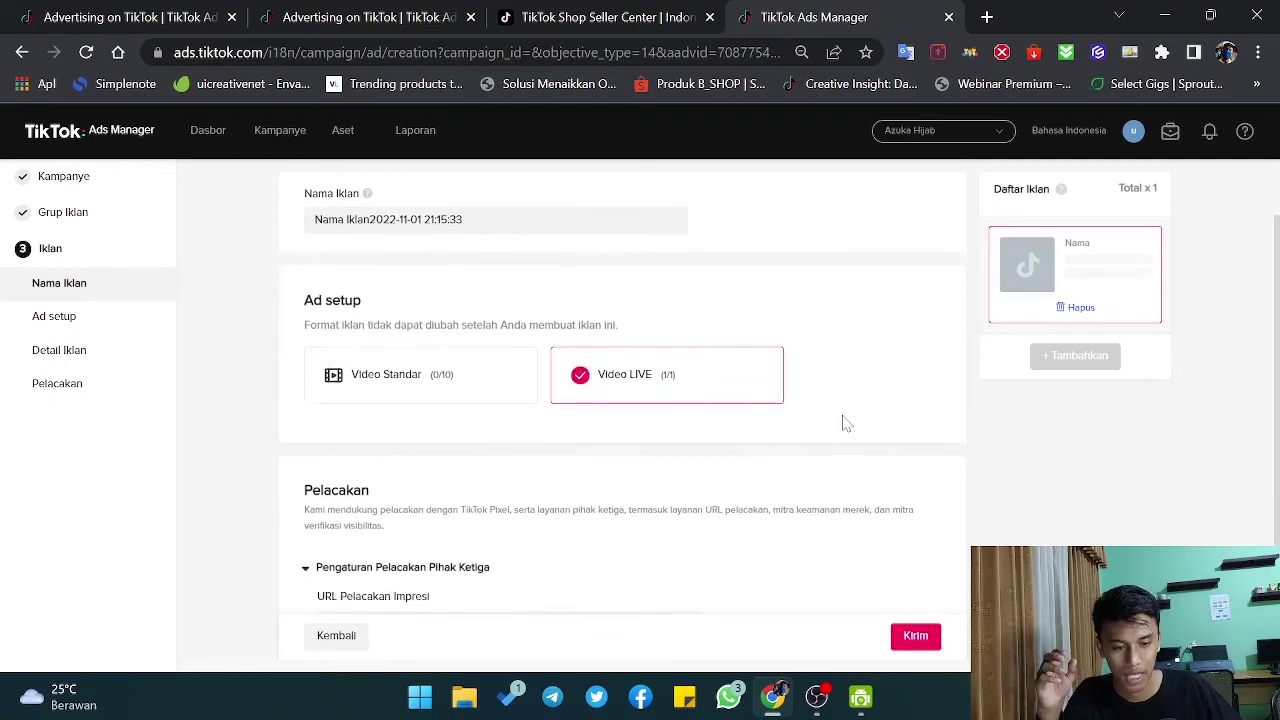
pyautogui.scroll(2, 766, 449)
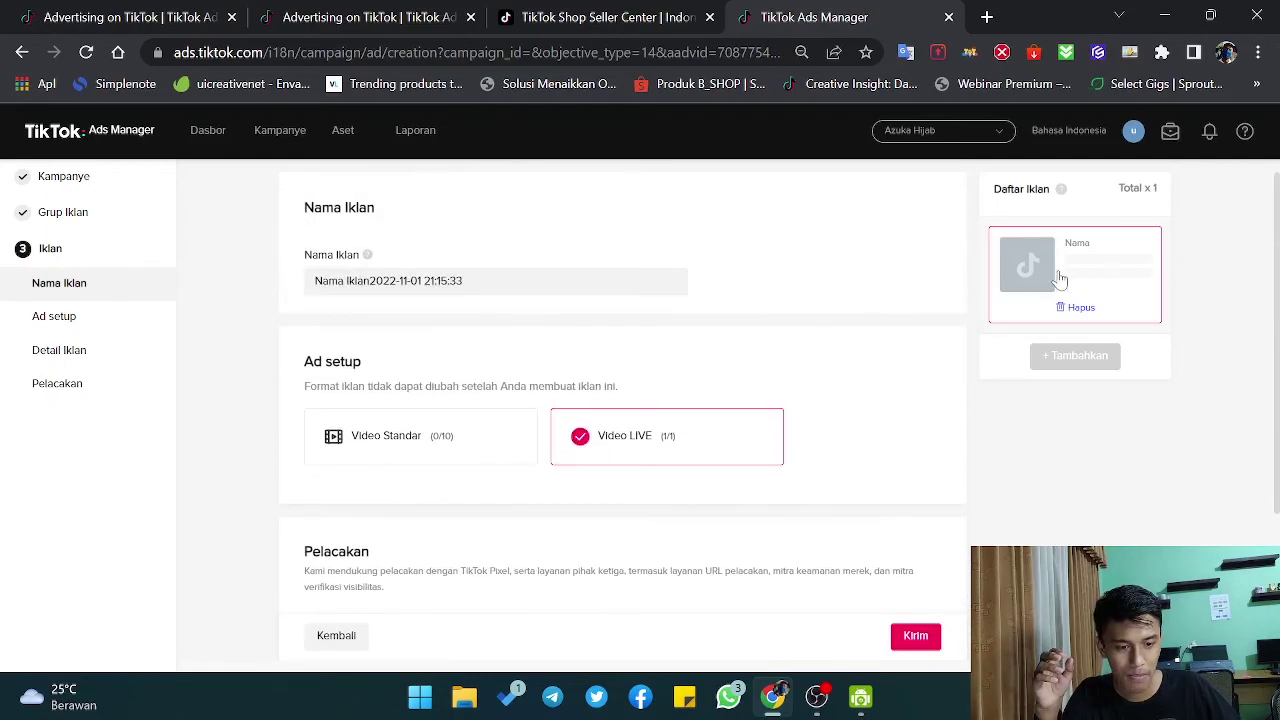
pyautogui.click(925, 640)
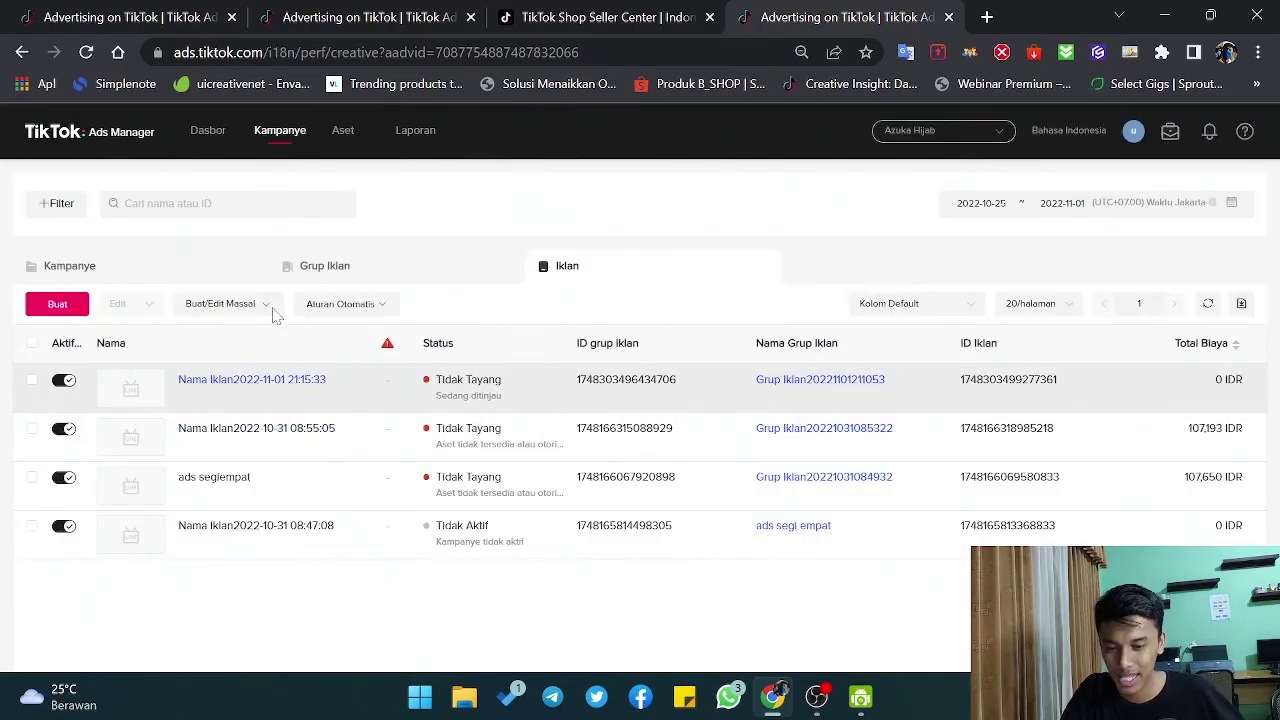
# Check the submitted campaign in the campaign list and its ad group in the ad group list.
pyautogui.click(112, 347)
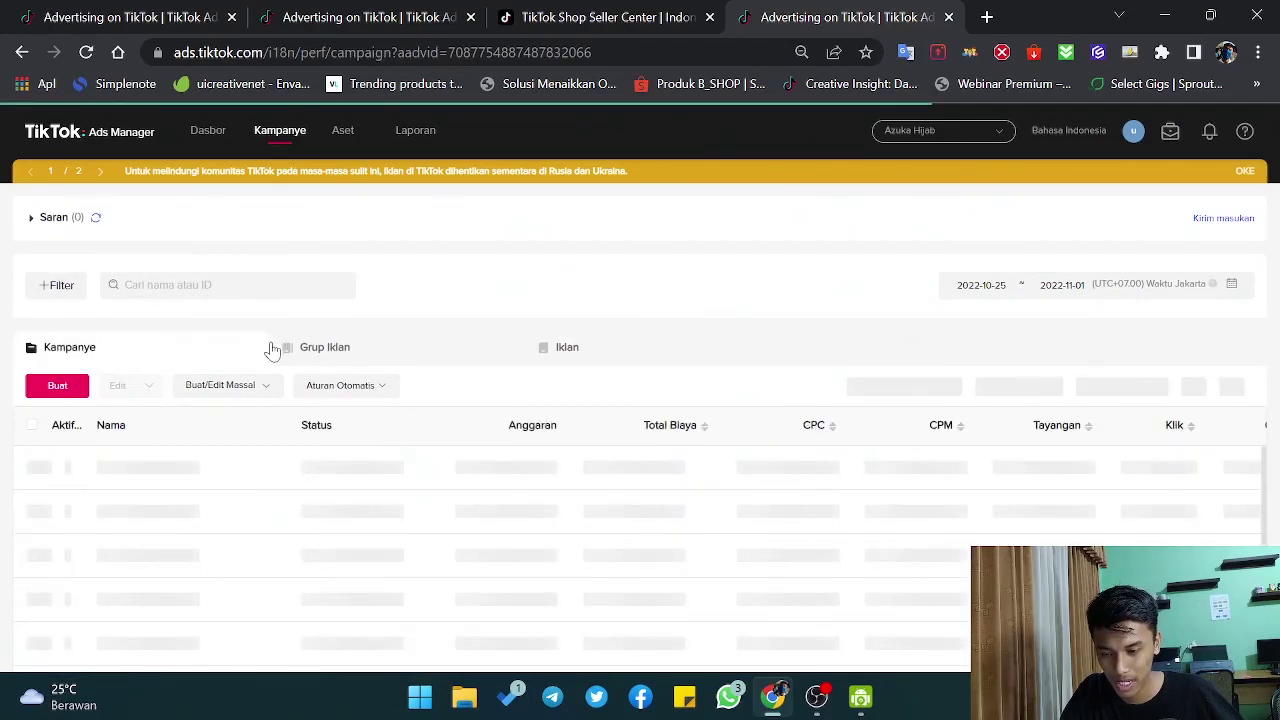
pyautogui.scroll(-2, 272, 350)
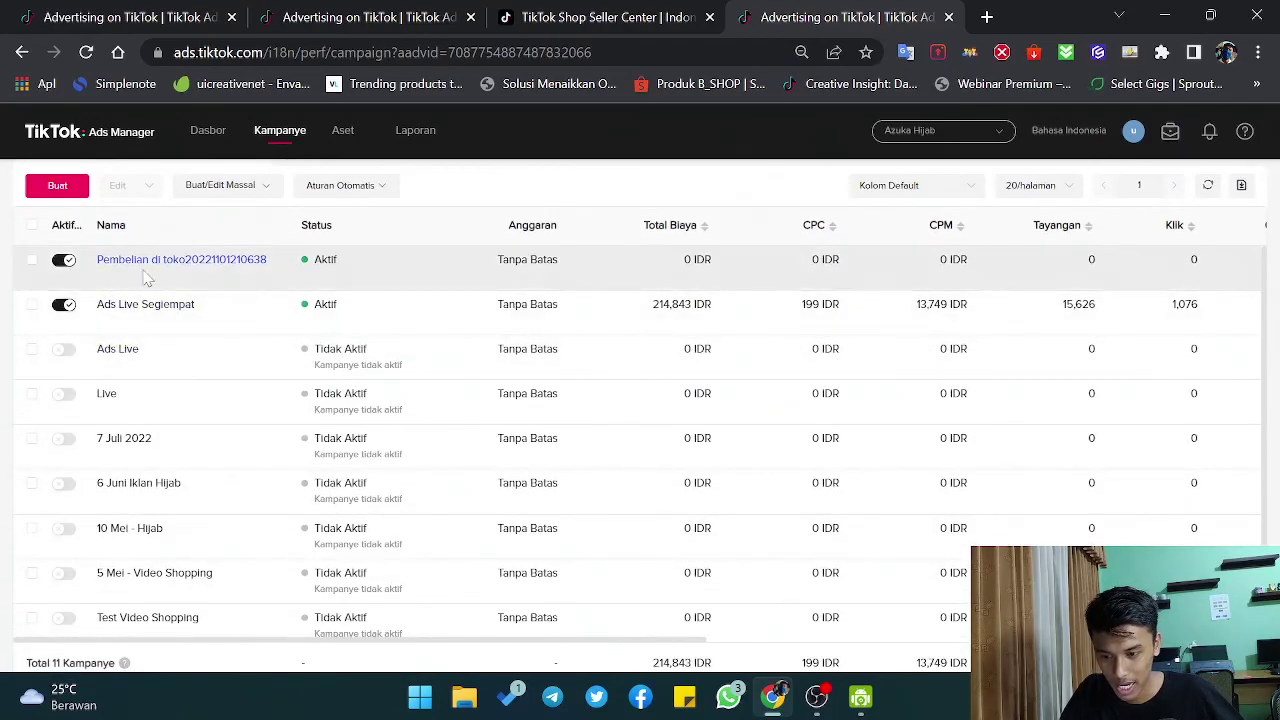
pyautogui.scroll(2, 317, 307)
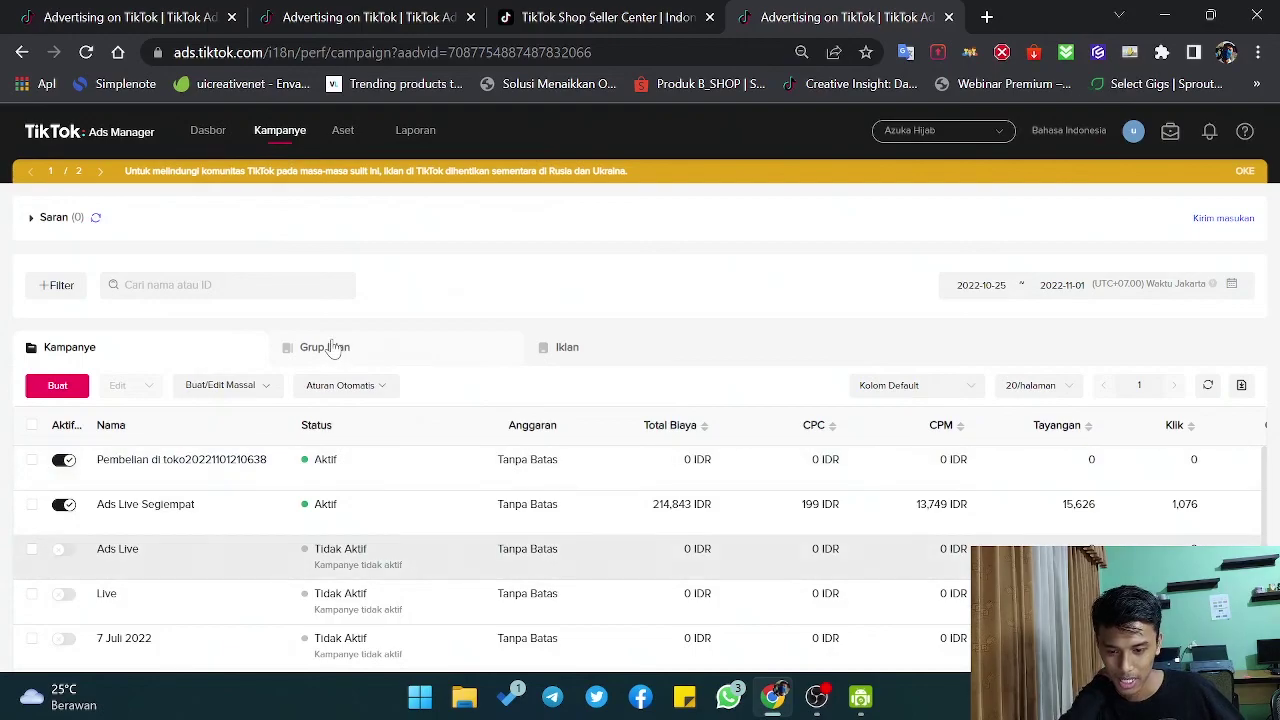
pyautogui.click(331, 347)
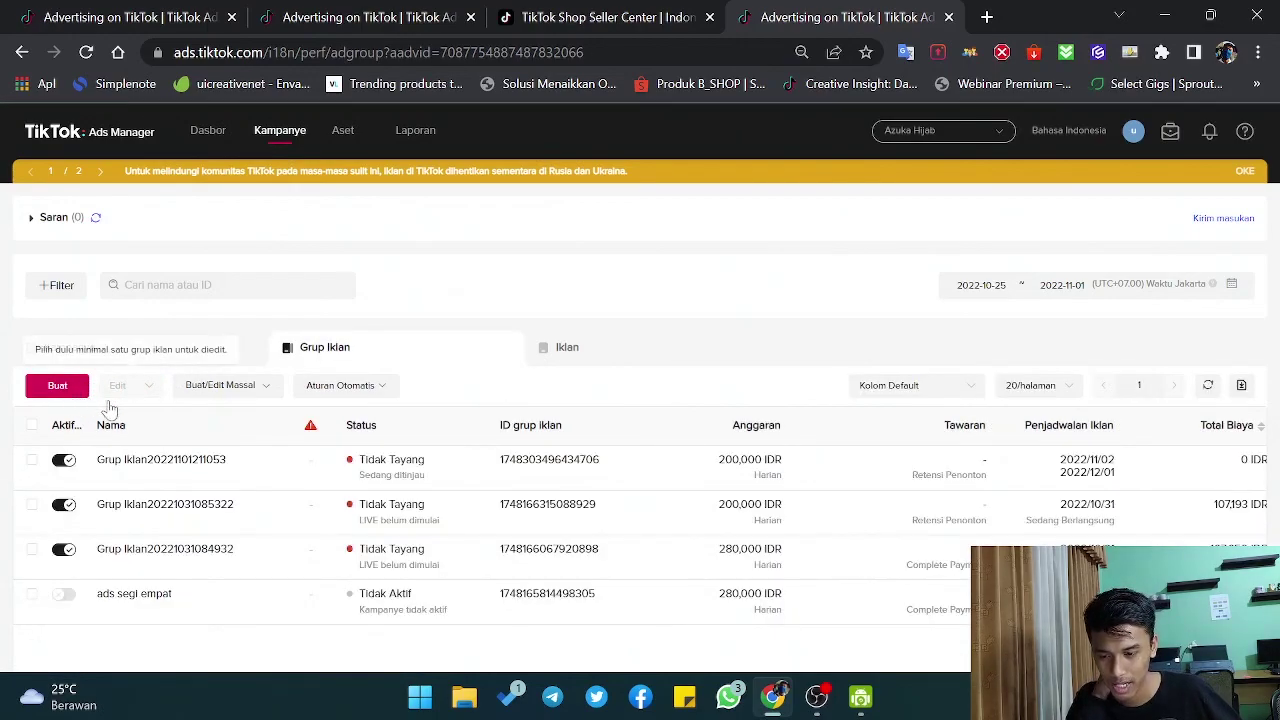
pyautogui.click(78, 390)
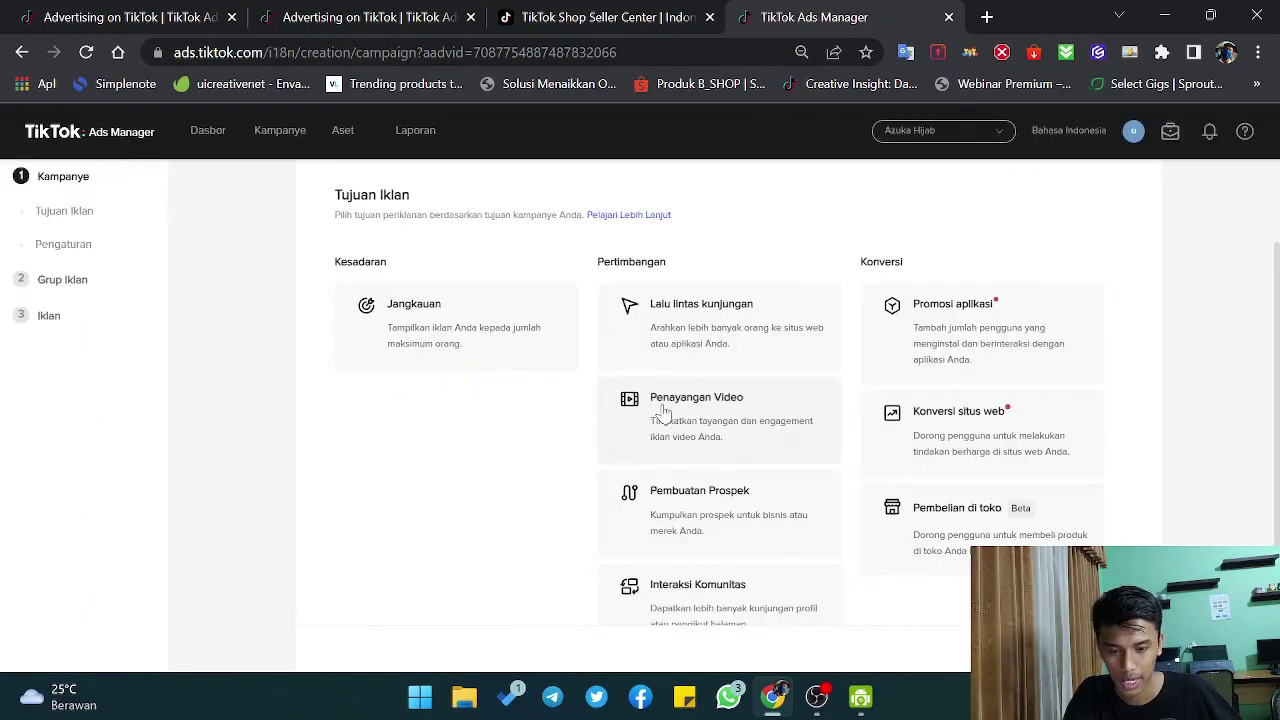
pyautogui.click(968, 530)
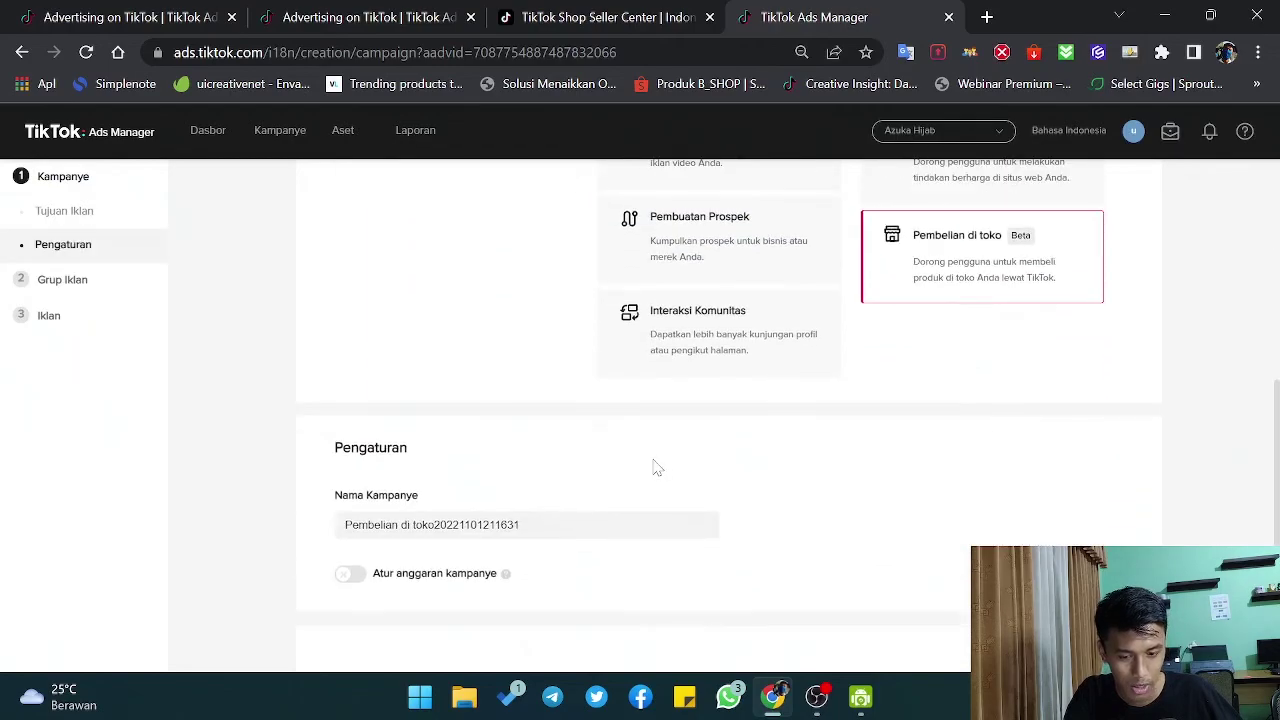
pyautogui.scroll(8, 591, 500)
pyautogui.click(512, 218)
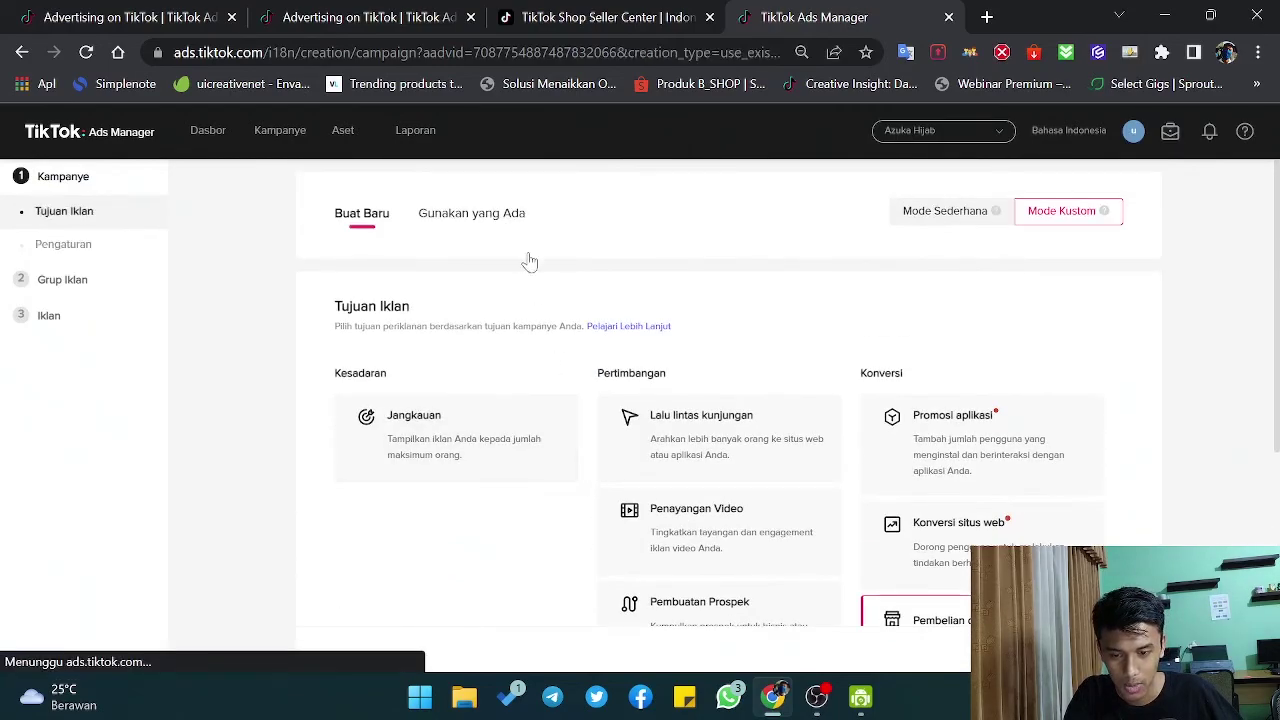
pyautogui.click(523, 300)
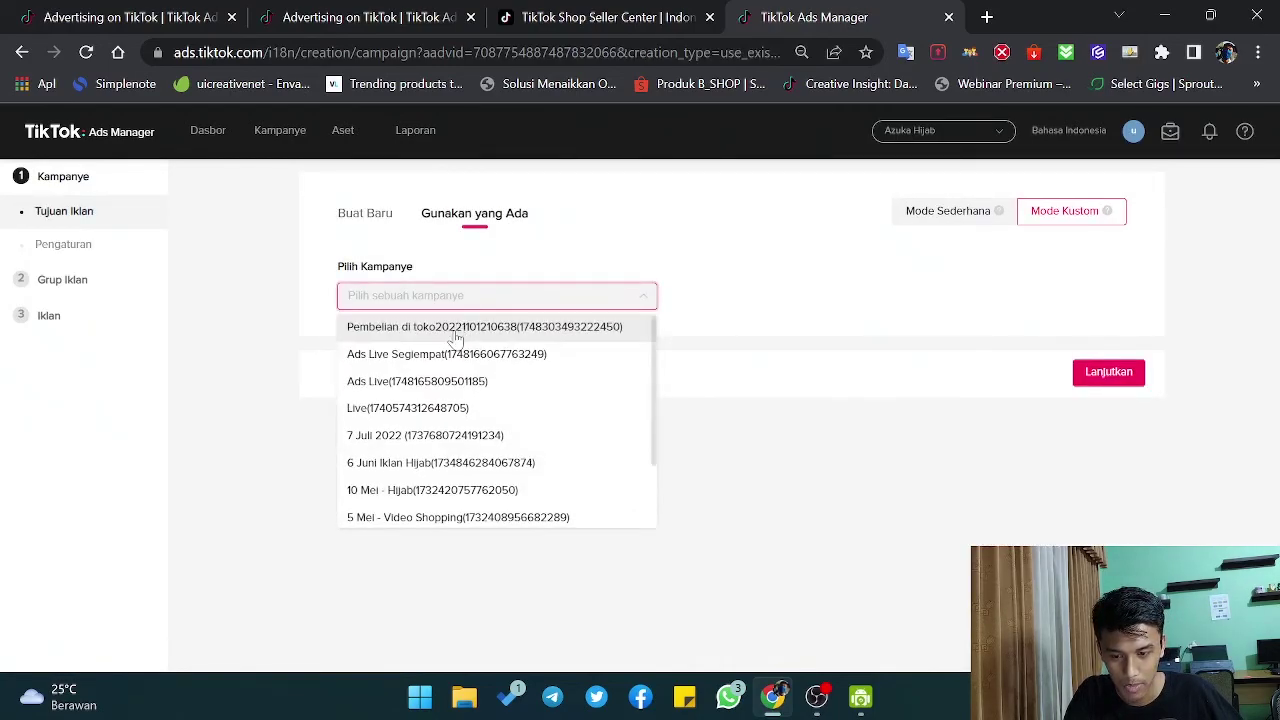
pyautogui.click(452, 328)
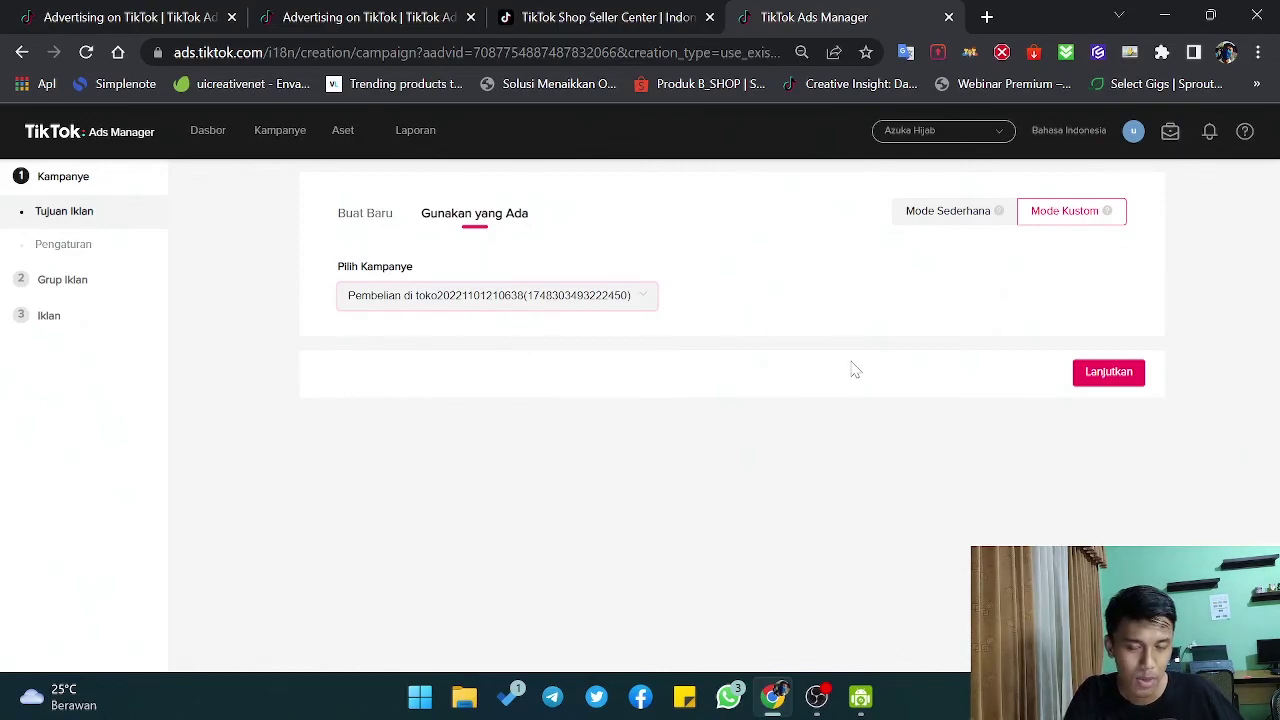
pyautogui.click(1115, 374)
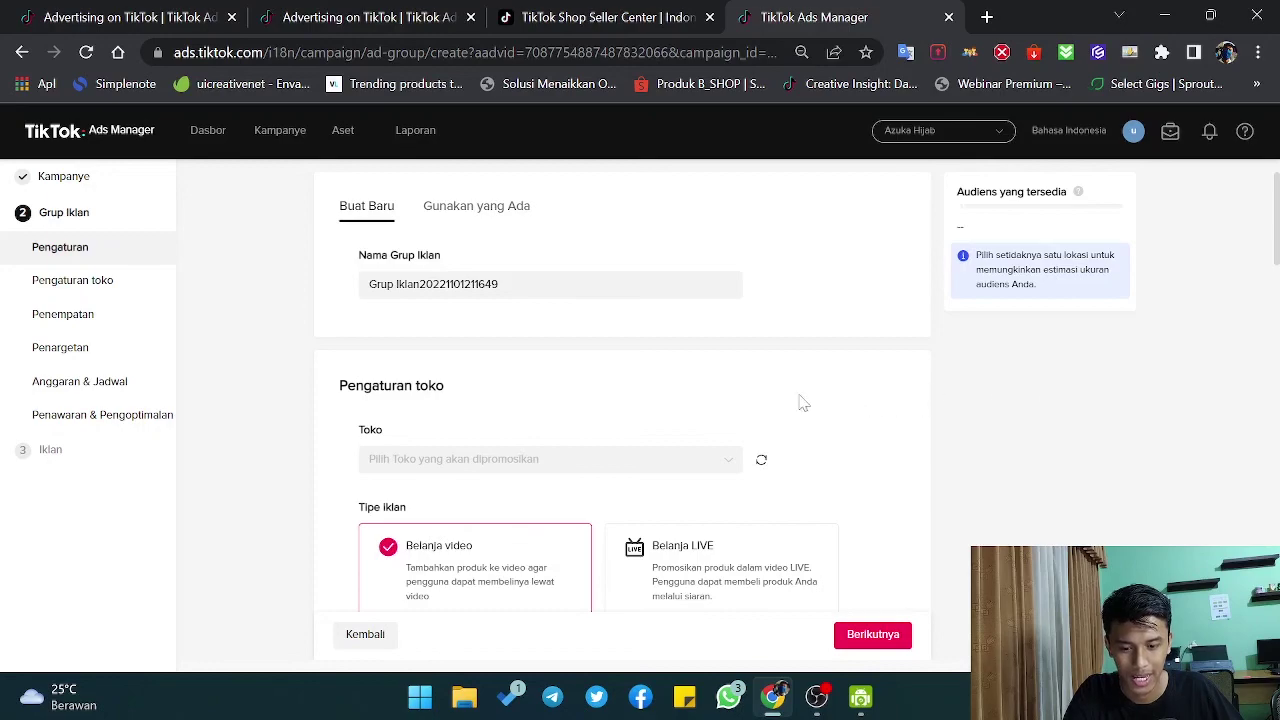
# Set the new ad group's ad type to Belanja LIVE for the azukahijab shop, with Azuka Hijab as the identity.
pyautogui.scroll(-2, 798, 396)
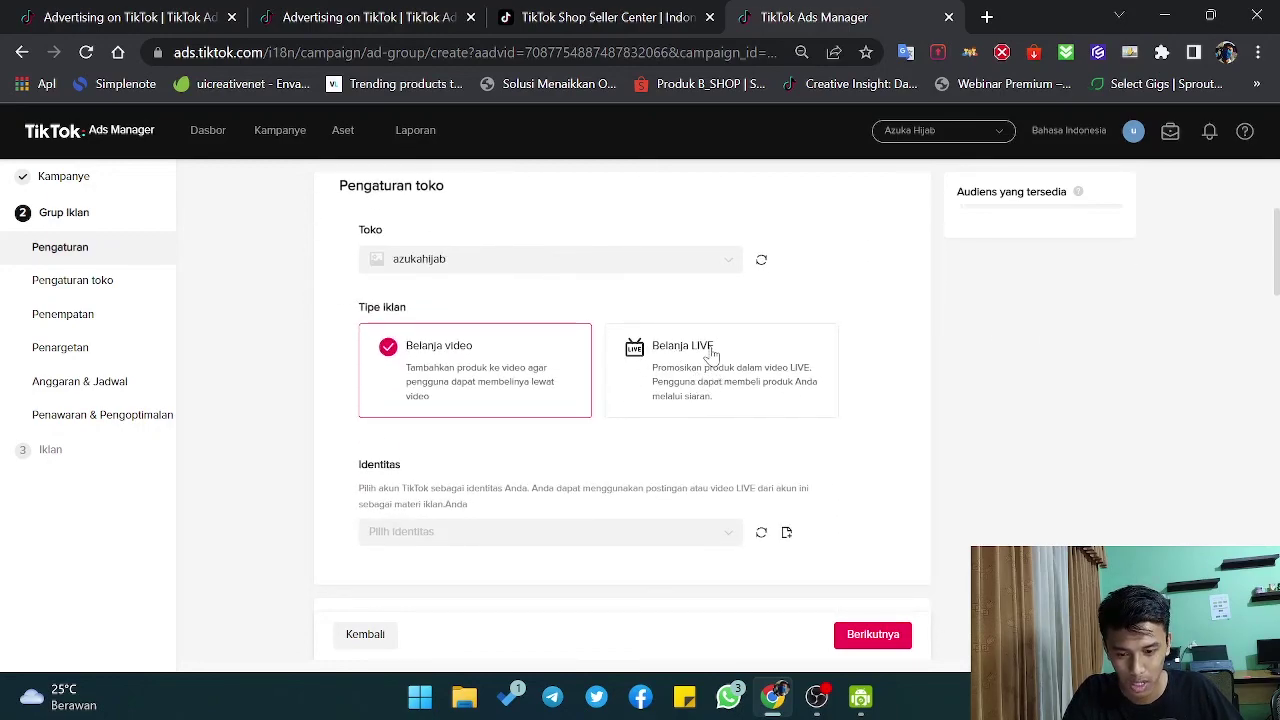
pyautogui.click(700, 360)
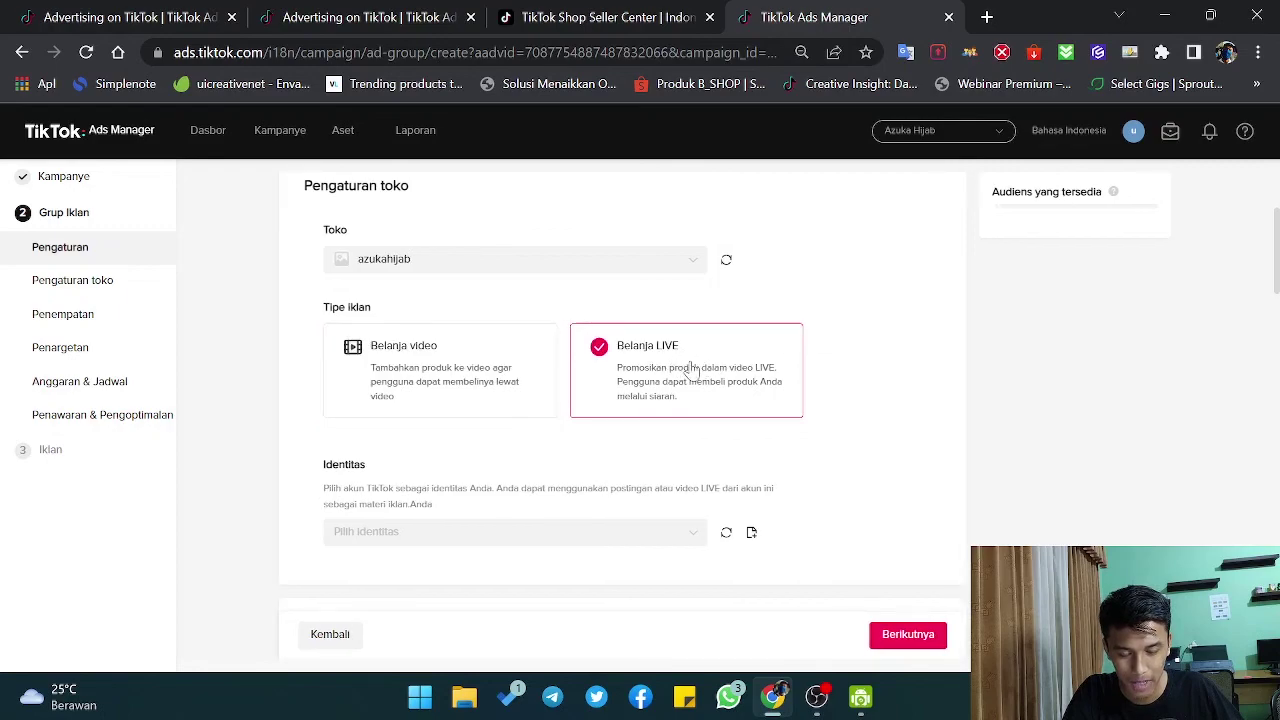
pyautogui.scroll(-2, 509, 434)
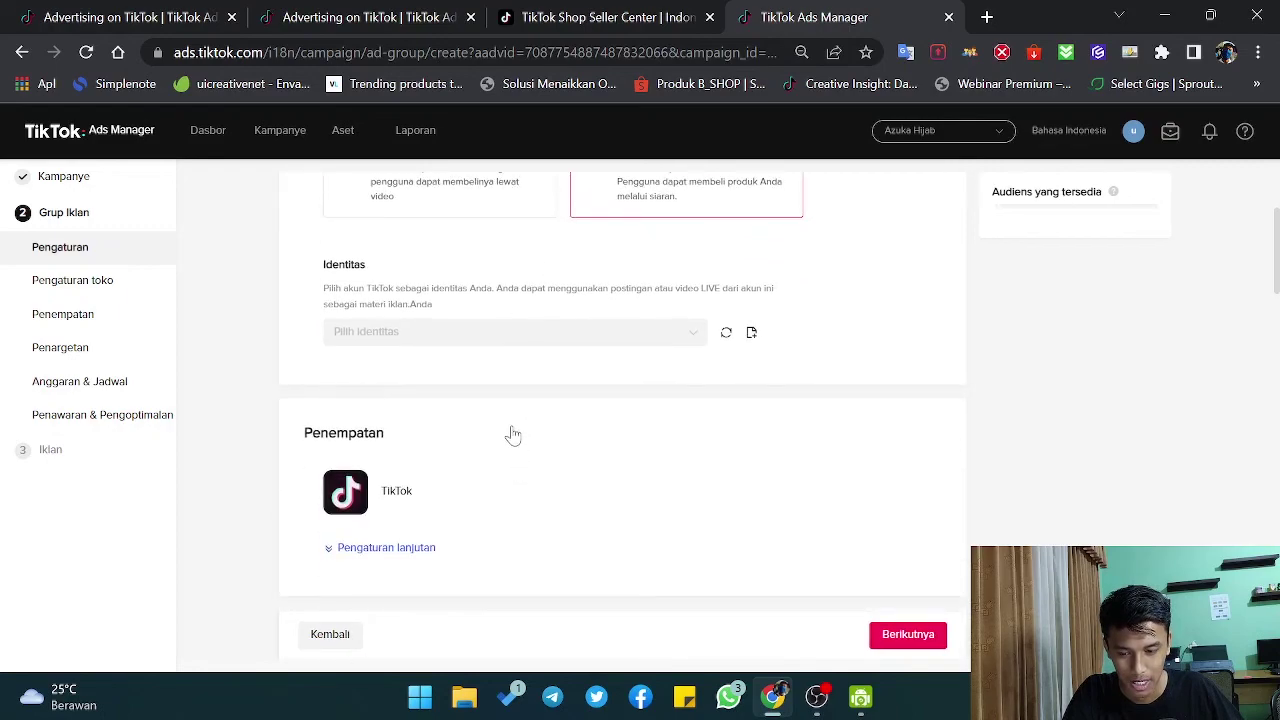
pyautogui.click(487, 331)
pyautogui.click(884, 329)
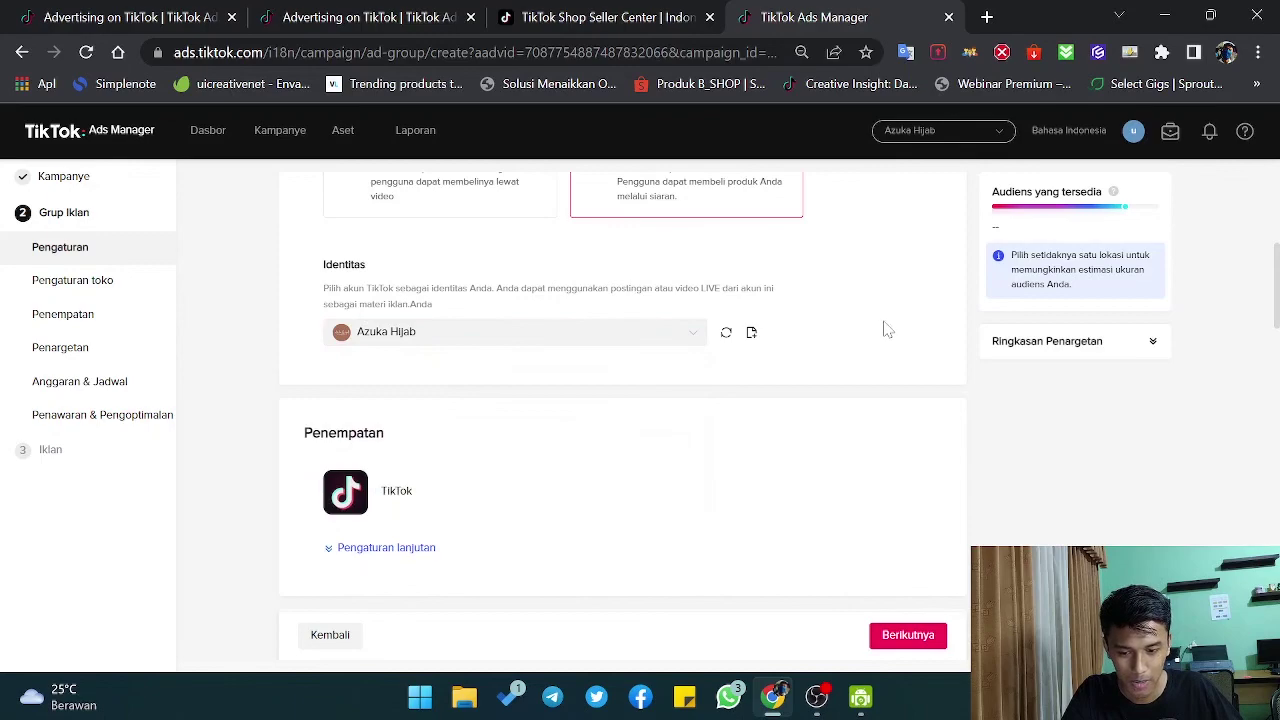
# Target gender Wanita and limit the ages to 18-24 and 25-34.
pyautogui.scroll(-5, 886, 331)
pyautogui.scroll(-2, 884, 330)
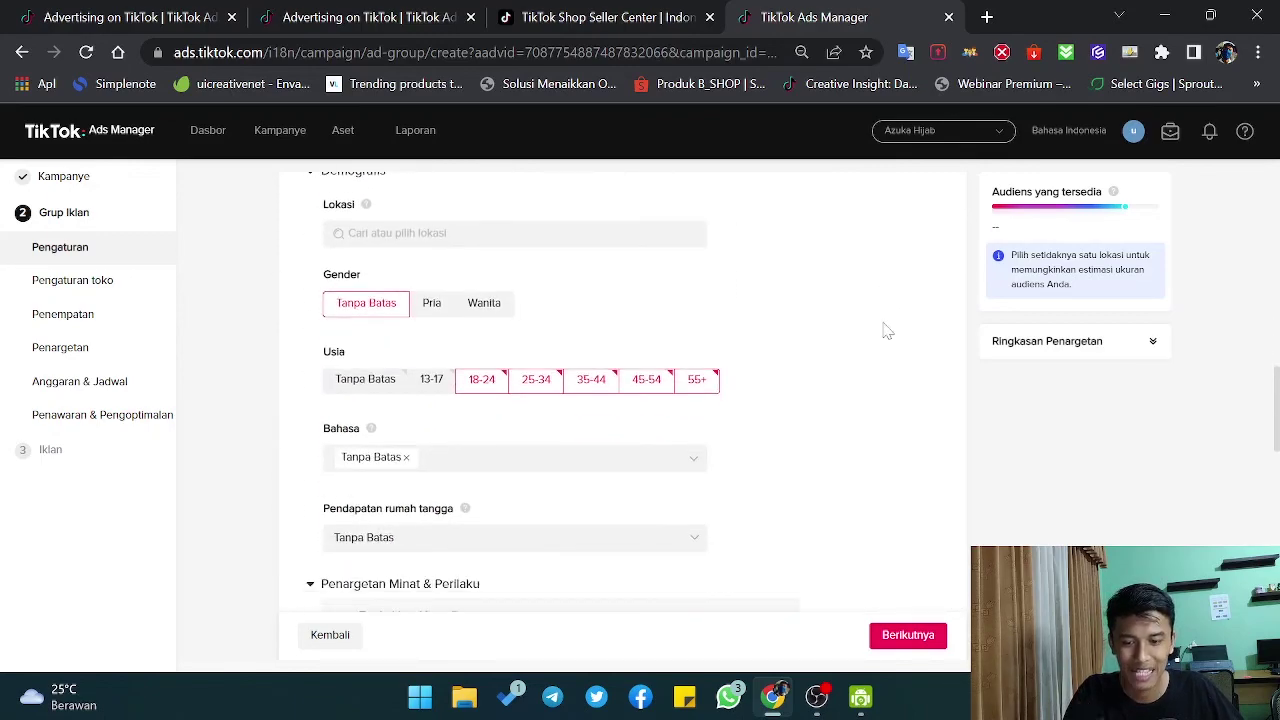
pyautogui.click(484, 305)
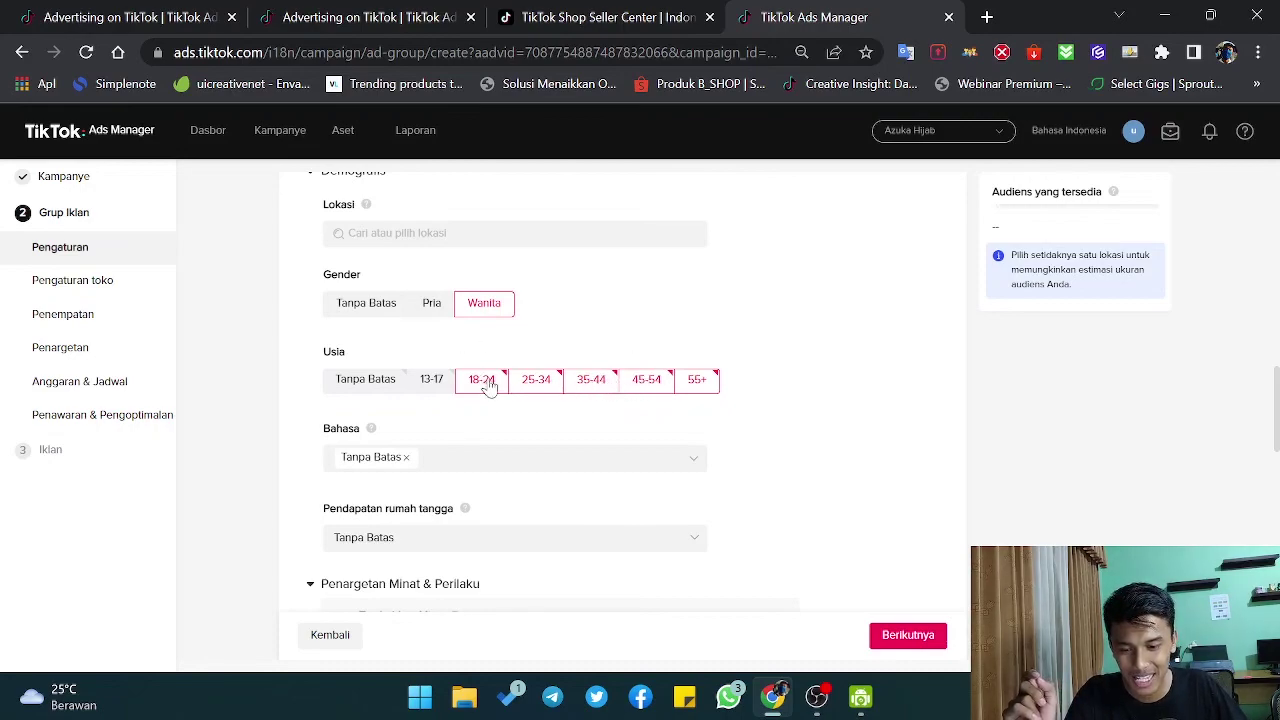
pyautogui.click(593, 385)
pyautogui.click(640, 386)
pyautogui.click(702, 386)
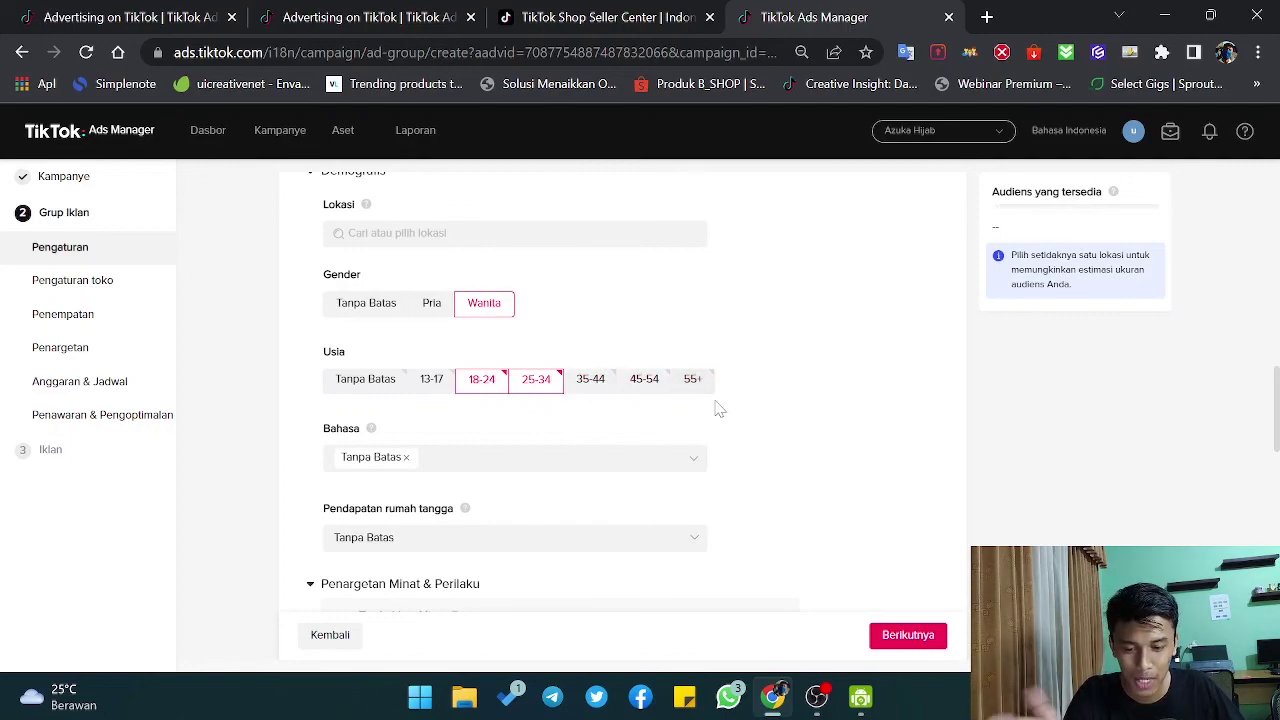
# Add interest targeting for Pakaian & Aksesori and Kecantikan & Perawatan Diri.
pyautogui.scroll(-1, 769, 380)
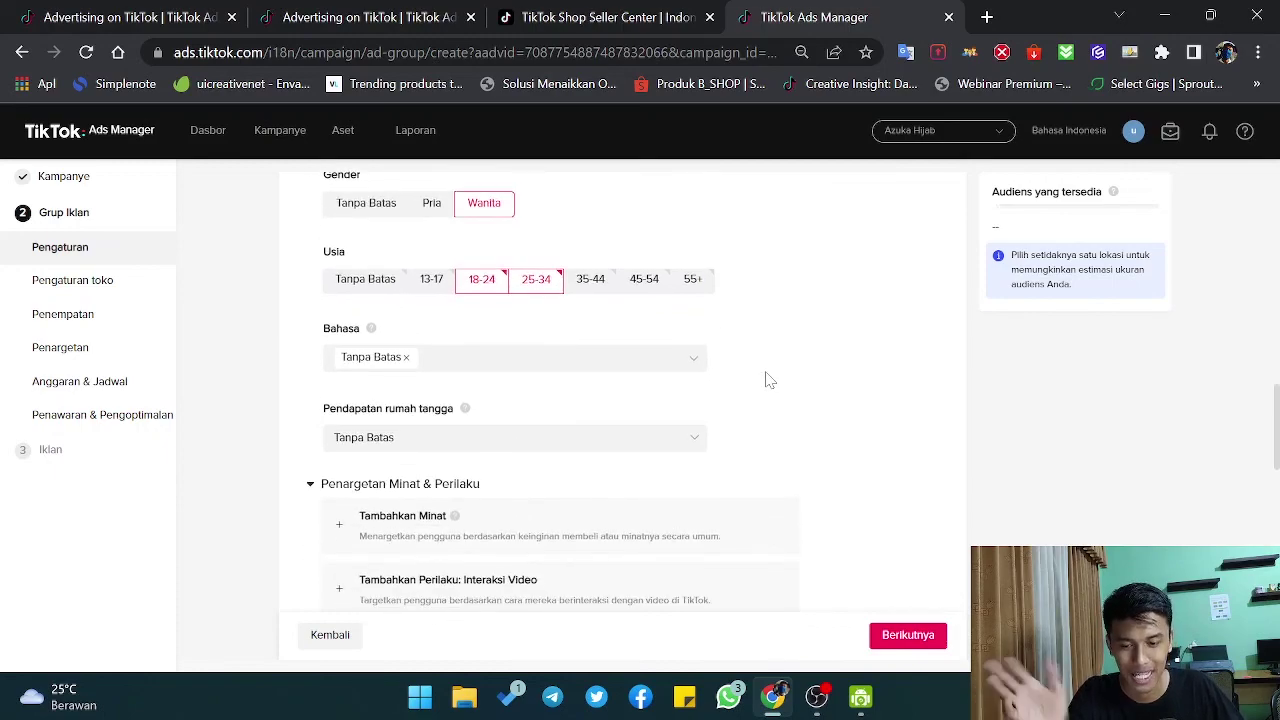
pyautogui.scroll(-2, 769, 380)
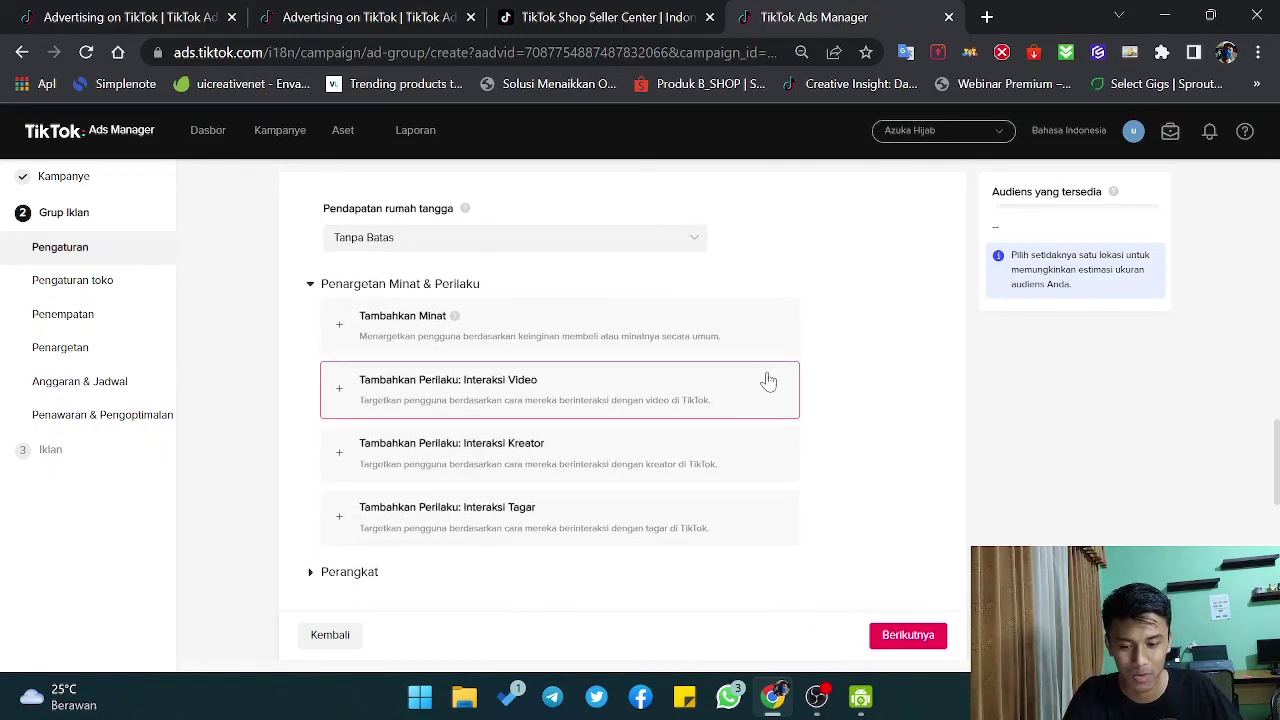
pyautogui.click(623, 337)
pyautogui.click(552, 411)
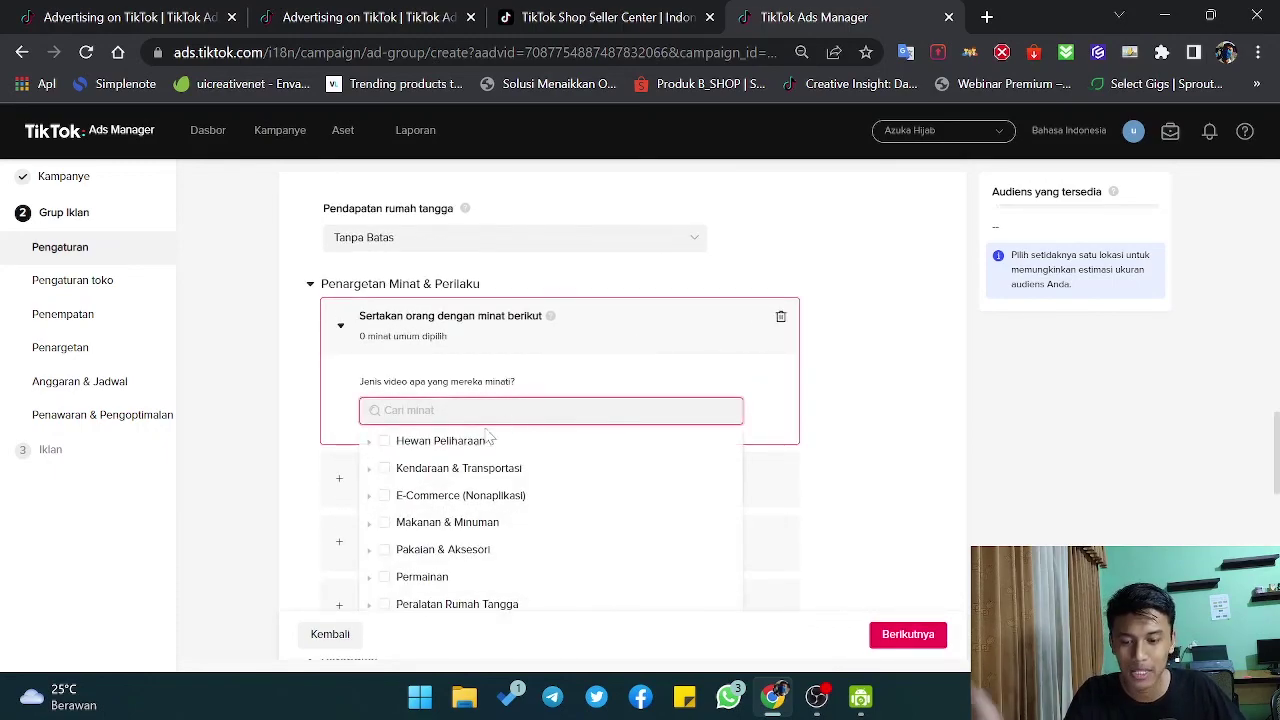
pyautogui.click(383, 550)
pyautogui.scroll(-3, 474, 366)
pyautogui.scroll(-2, 510, 375)
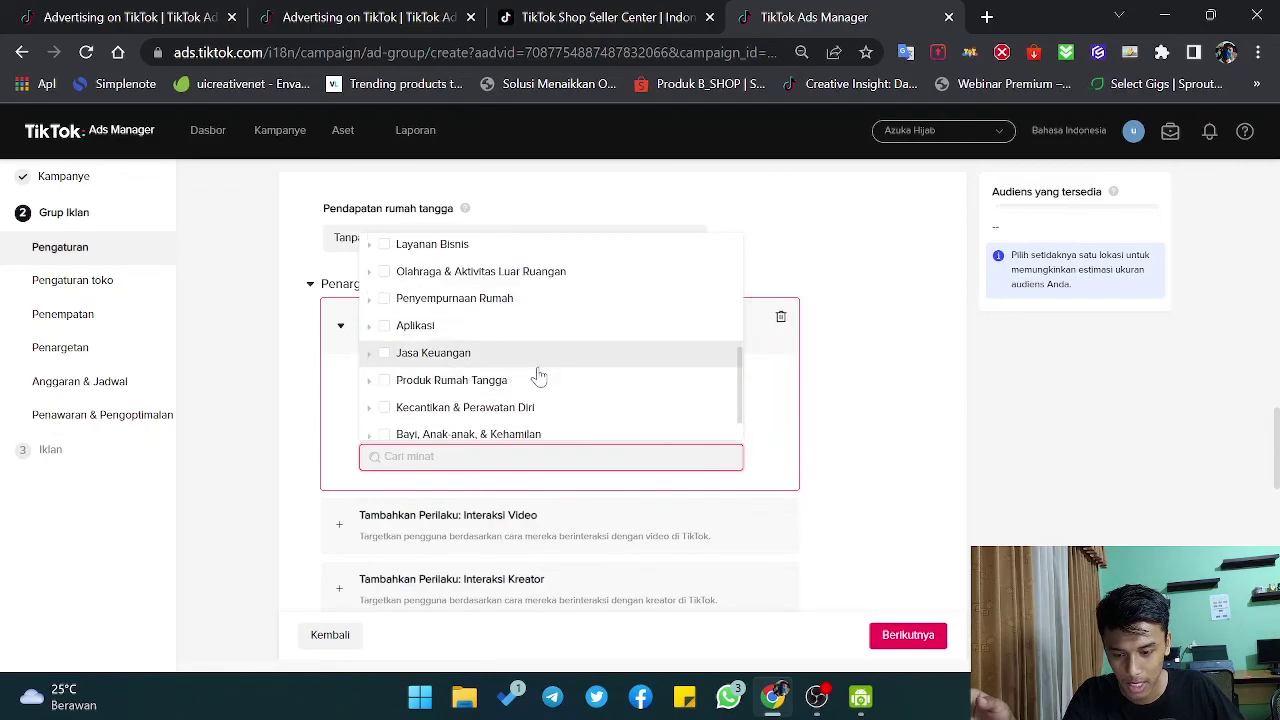
pyautogui.click(385, 408)
pyautogui.click(846, 266)
# Add video interaction targeting for videos Ditonton sampai akhir, Disukai, Dikomentari and Dibagikan.
pyautogui.scroll(-2, 507, 360)
pyautogui.click(466, 322)
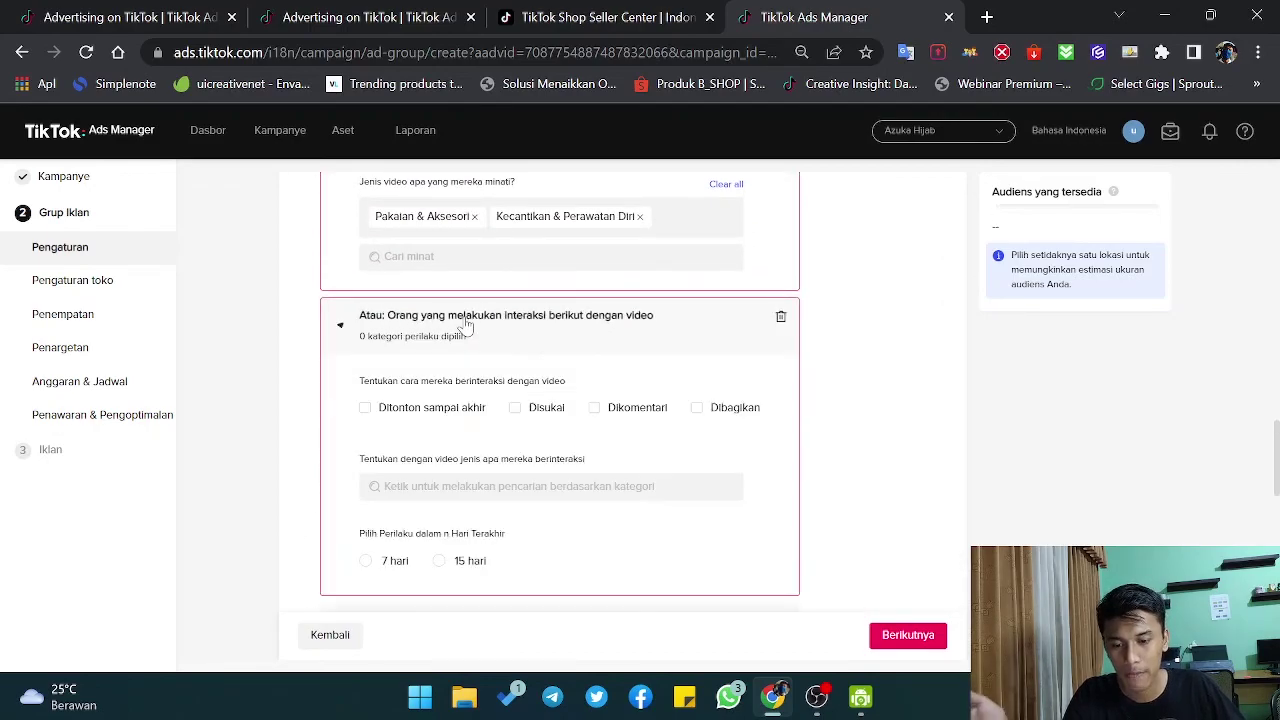
pyautogui.click(383, 412)
pyautogui.click(530, 412)
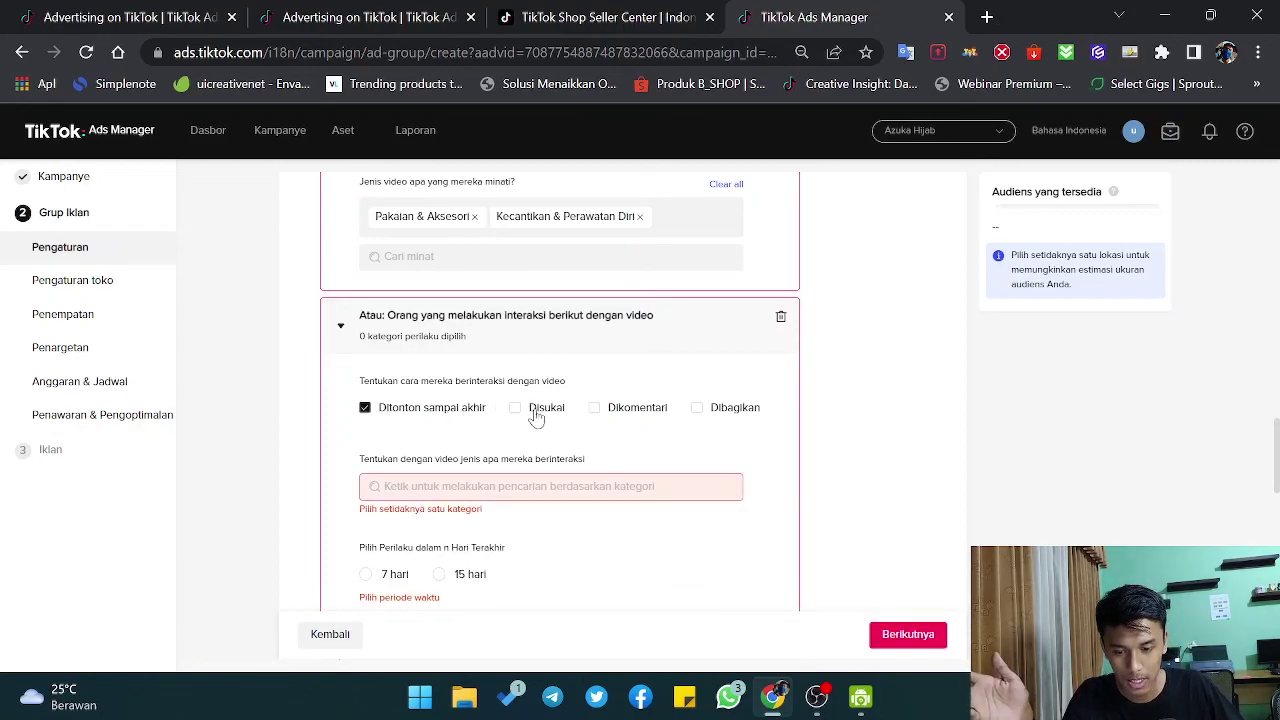
pyautogui.scroll(-1, 555, 440)
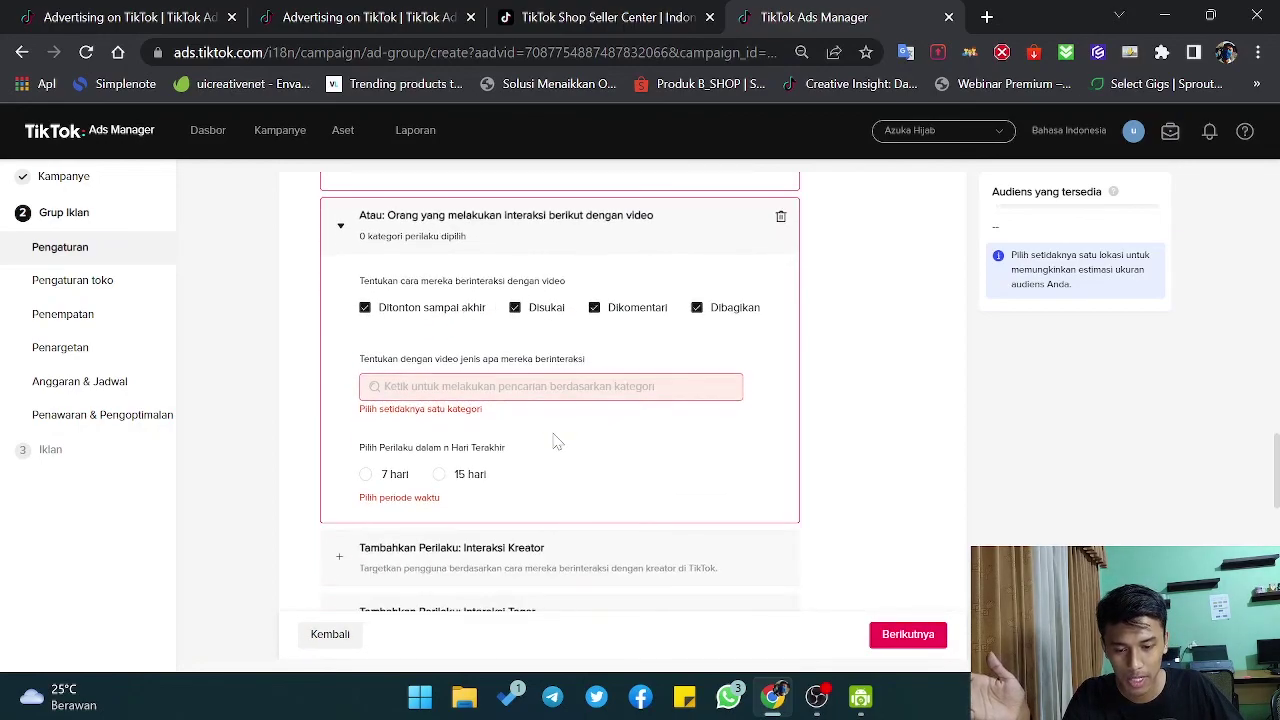
pyautogui.scroll(3, 555, 440)
pyautogui.scroll(-1, 555, 441)
pyautogui.scroll(-1, 555, 440)
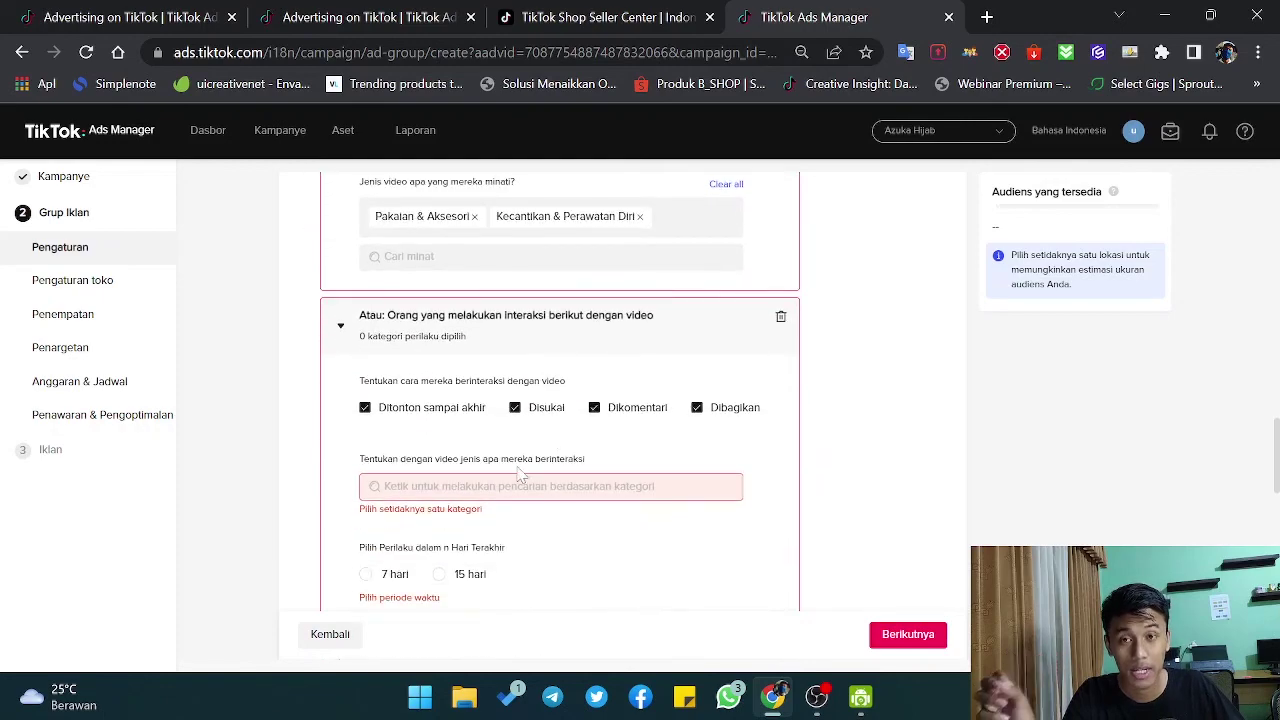
# Limit the video interactions to Gaya Hidup, Kecantikan & Gaya and Keluarga & Hubungan, within a 15 hari period.
pyautogui.click(483, 494)
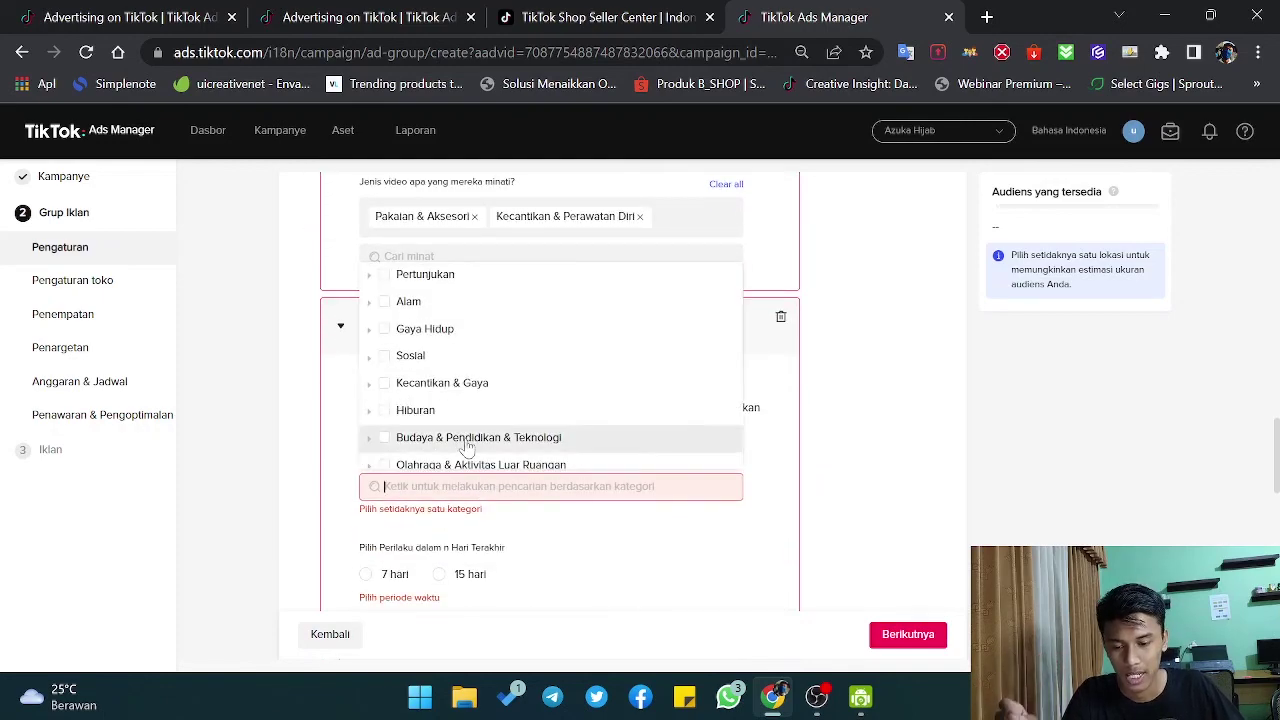
pyautogui.click(410, 331)
pyautogui.scroll(-2, 470, 456)
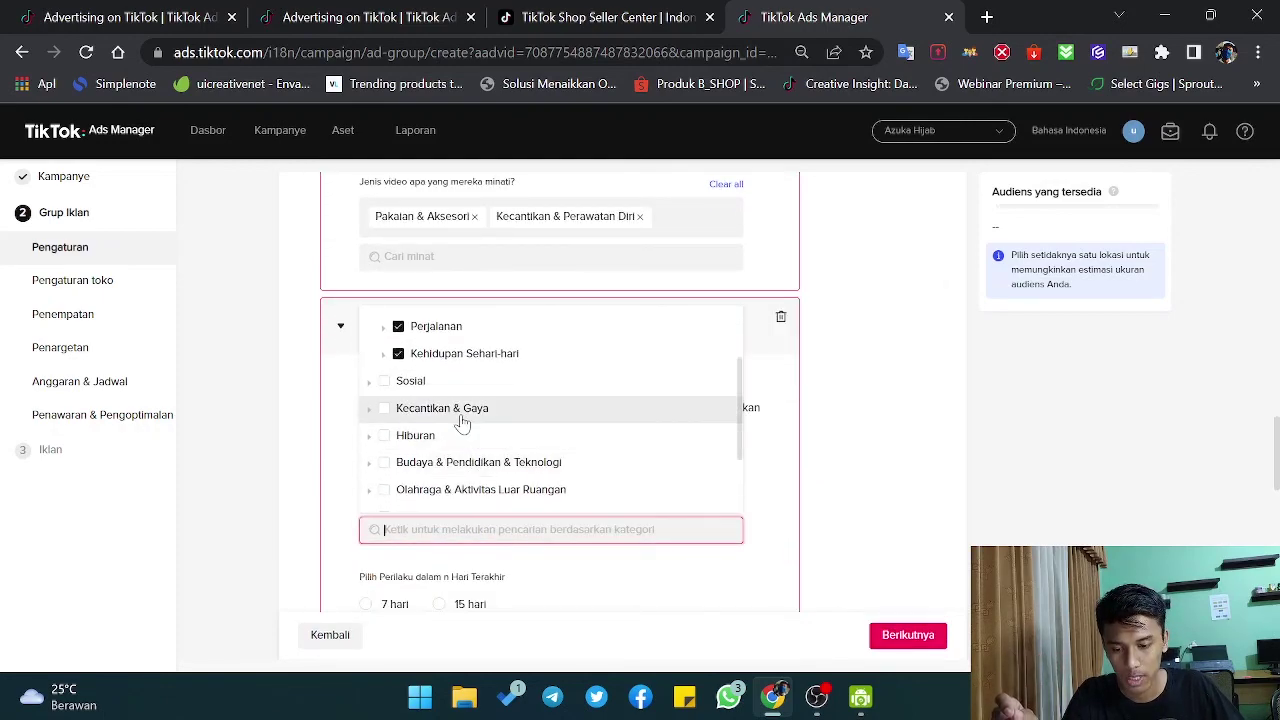
pyautogui.click(422, 411)
pyautogui.scroll(-2, 530, 458)
pyautogui.scroll(3, 540, 456)
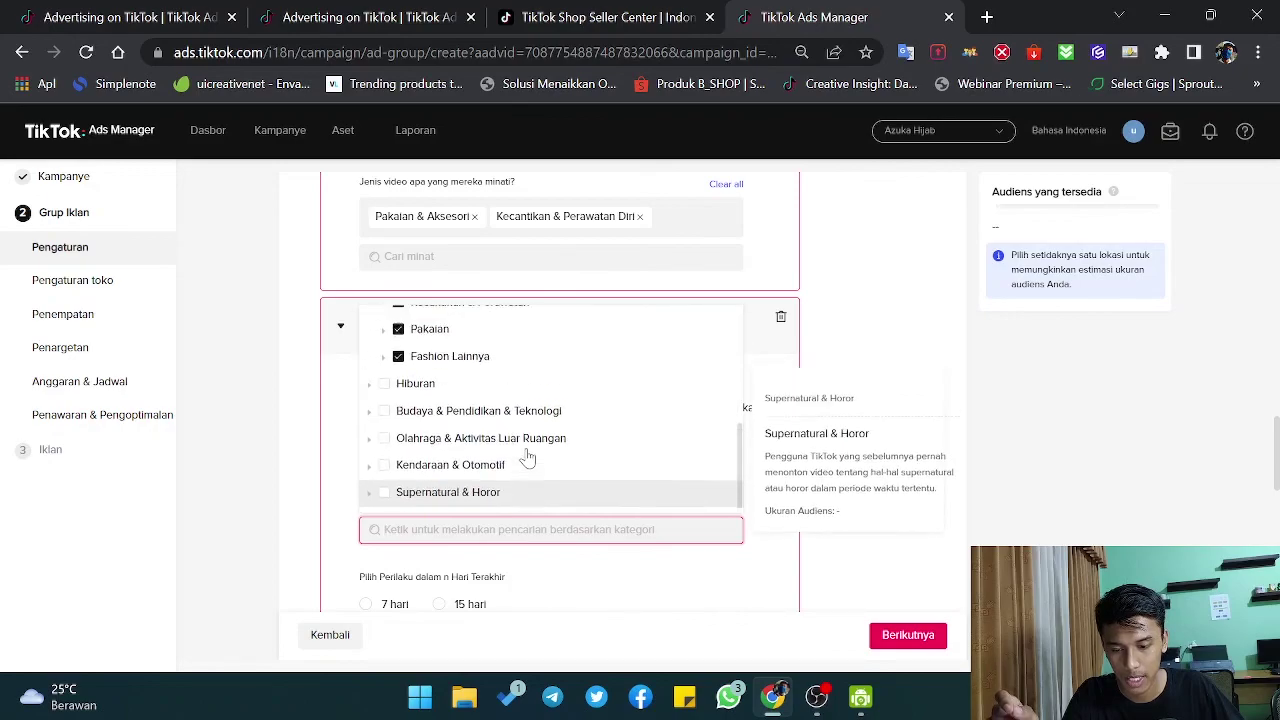
pyautogui.scroll(-3, 500, 465)
pyautogui.click(400, 494)
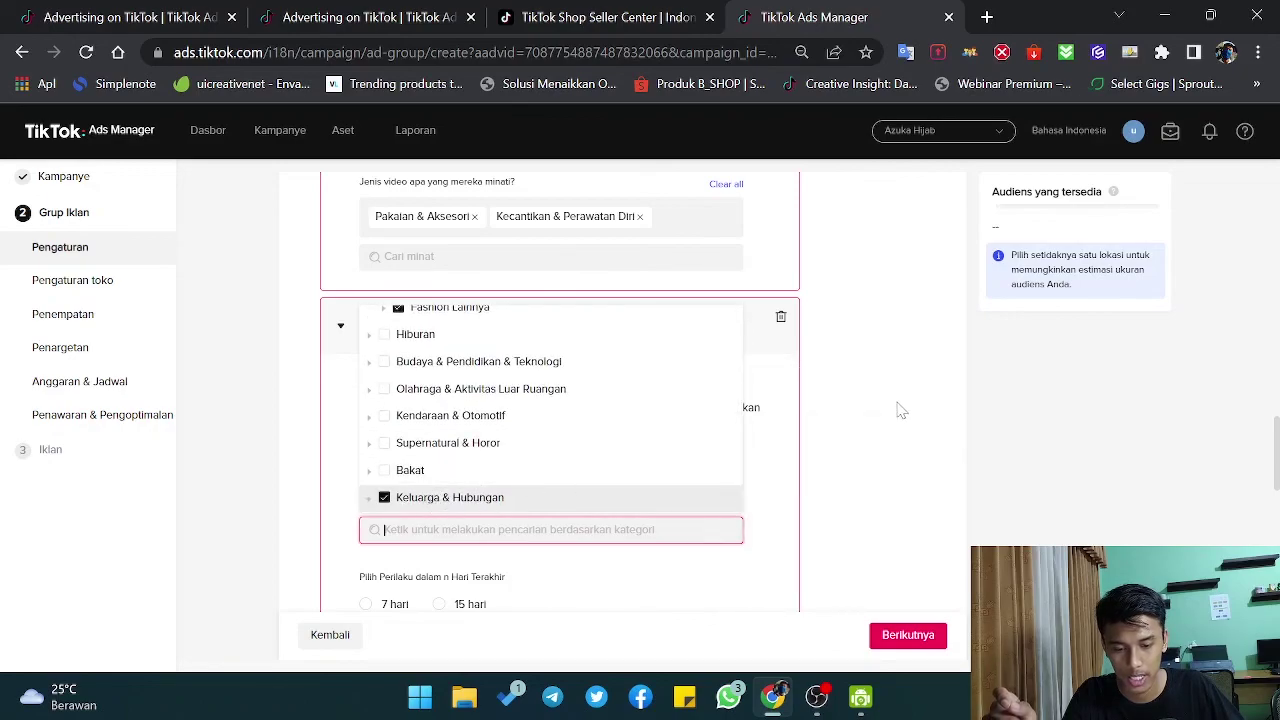
pyautogui.click(870, 418)
pyautogui.scroll(-2, 847, 424)
pyautogui.scroll(-1, 847, 424)
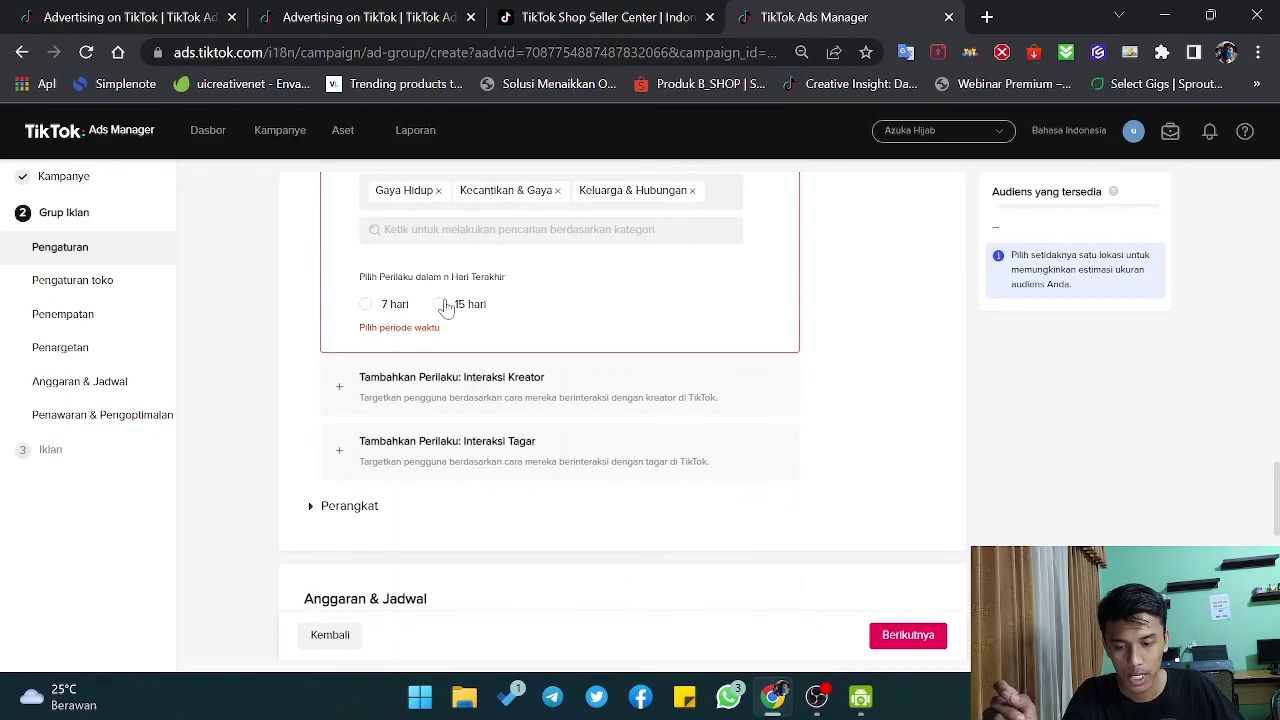
pyautogui.click(439, 298)
# Set the ad group's schedule to start on 2022-11-02 at 08:20.
pyautogui.scroll(-6, 785, 376)
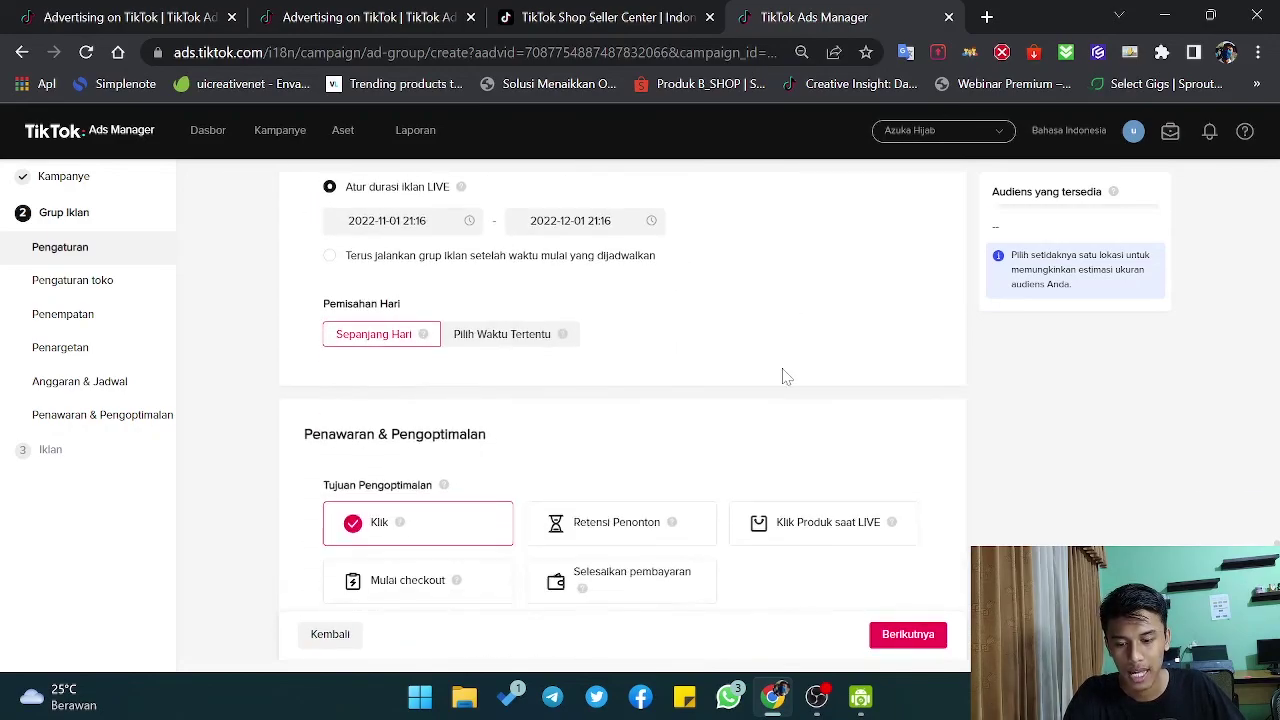
pyautogui.scroll(2, 495, 335)
pyautogui.scroll(1, 513, 337)
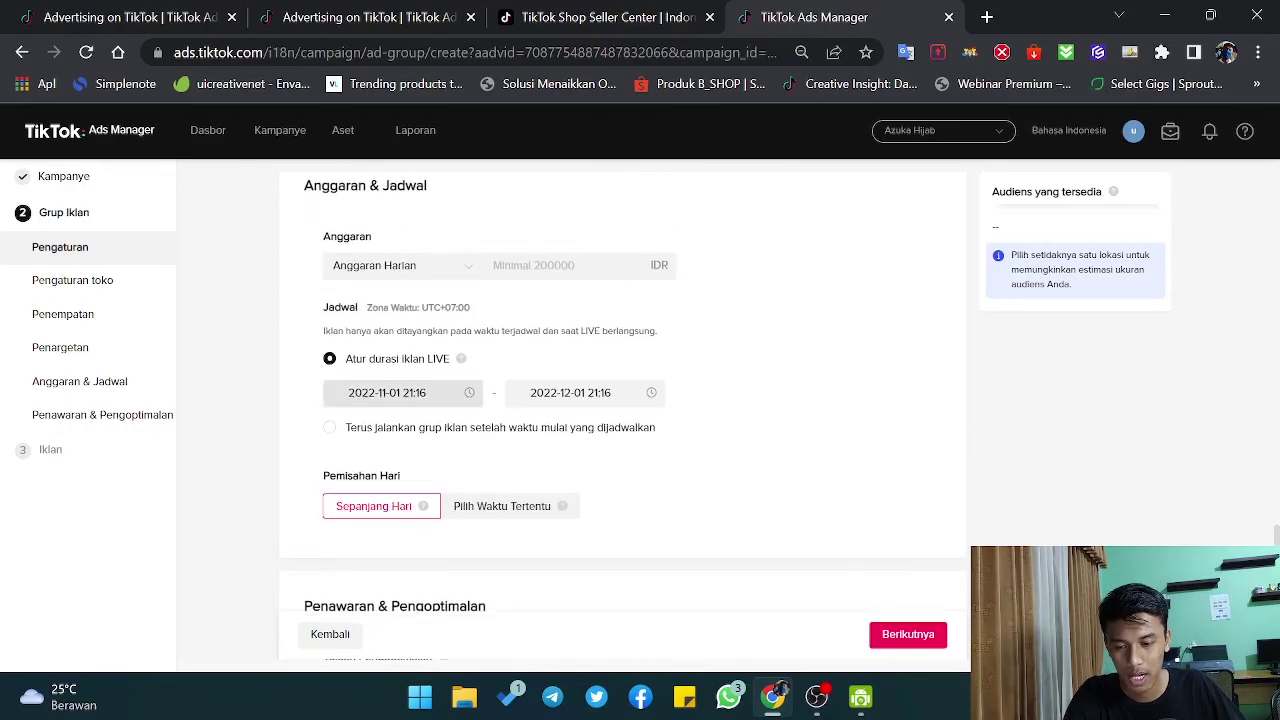
pyautogui.click(400, 392)
pyautogui.click(436, 484)
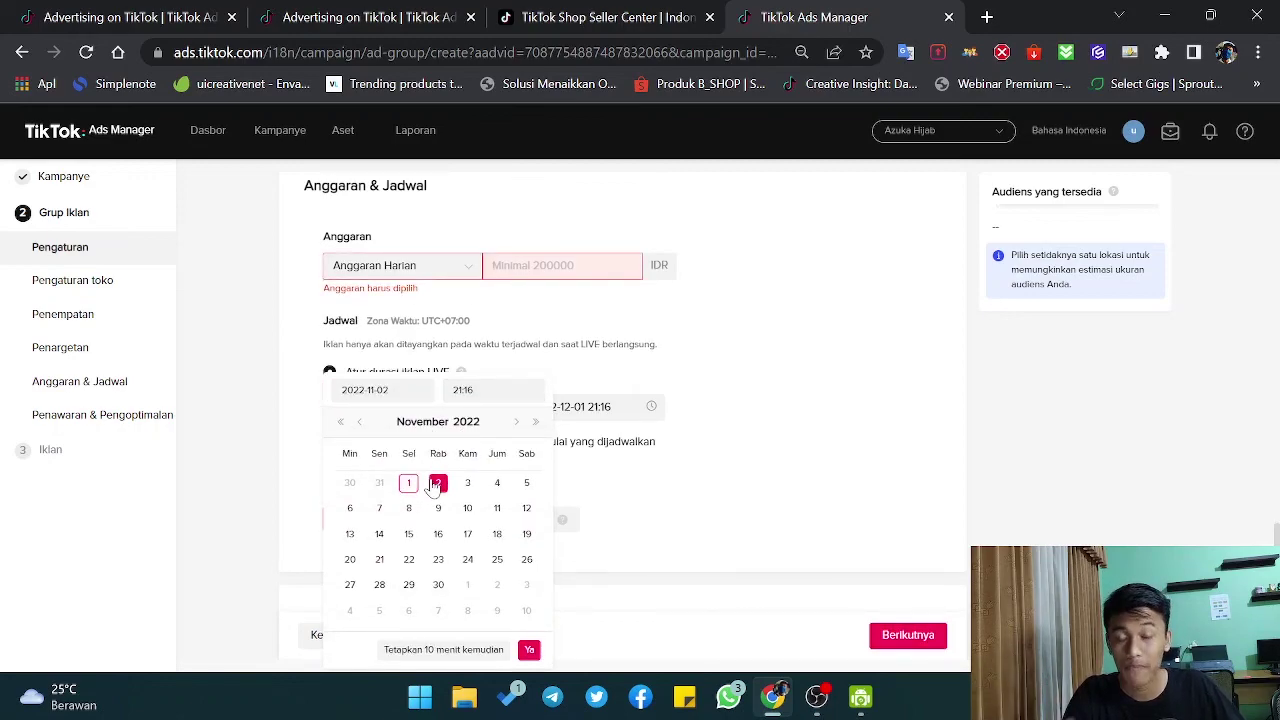
pyautogui.click(475, 390)
pyautogui.scroll(5, 495, 458)
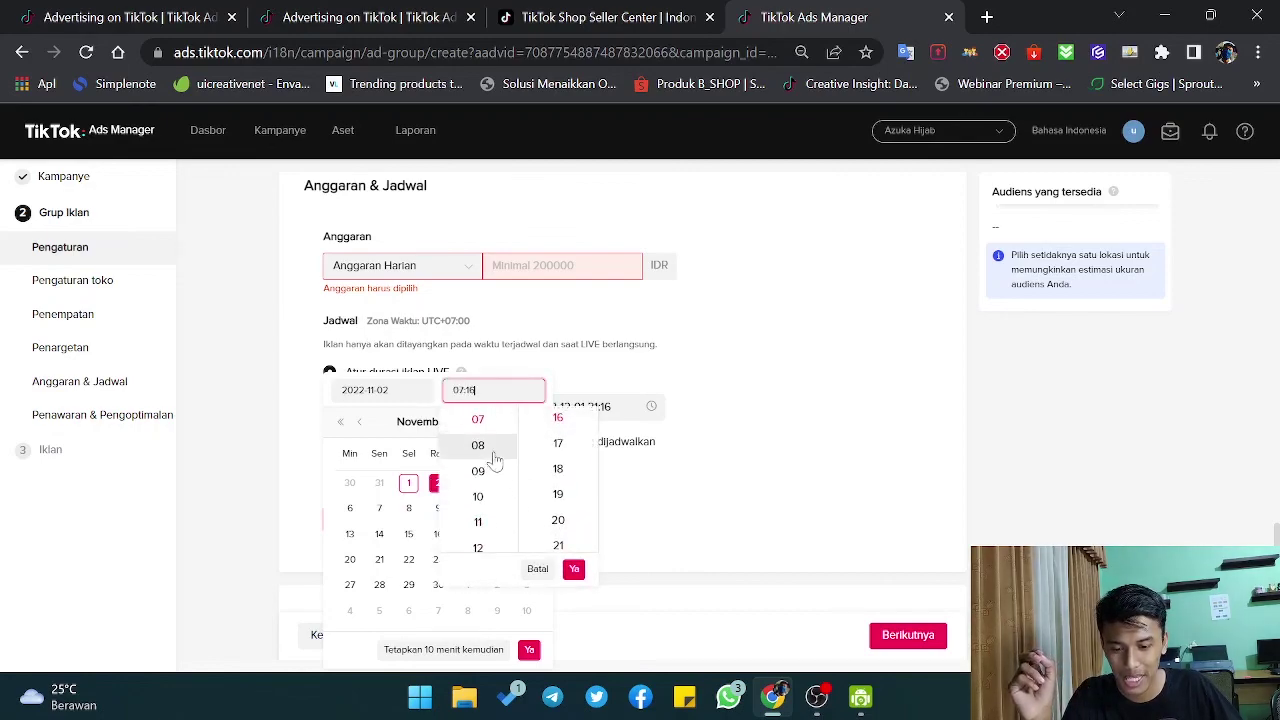
pyautogui.click(490, 466)
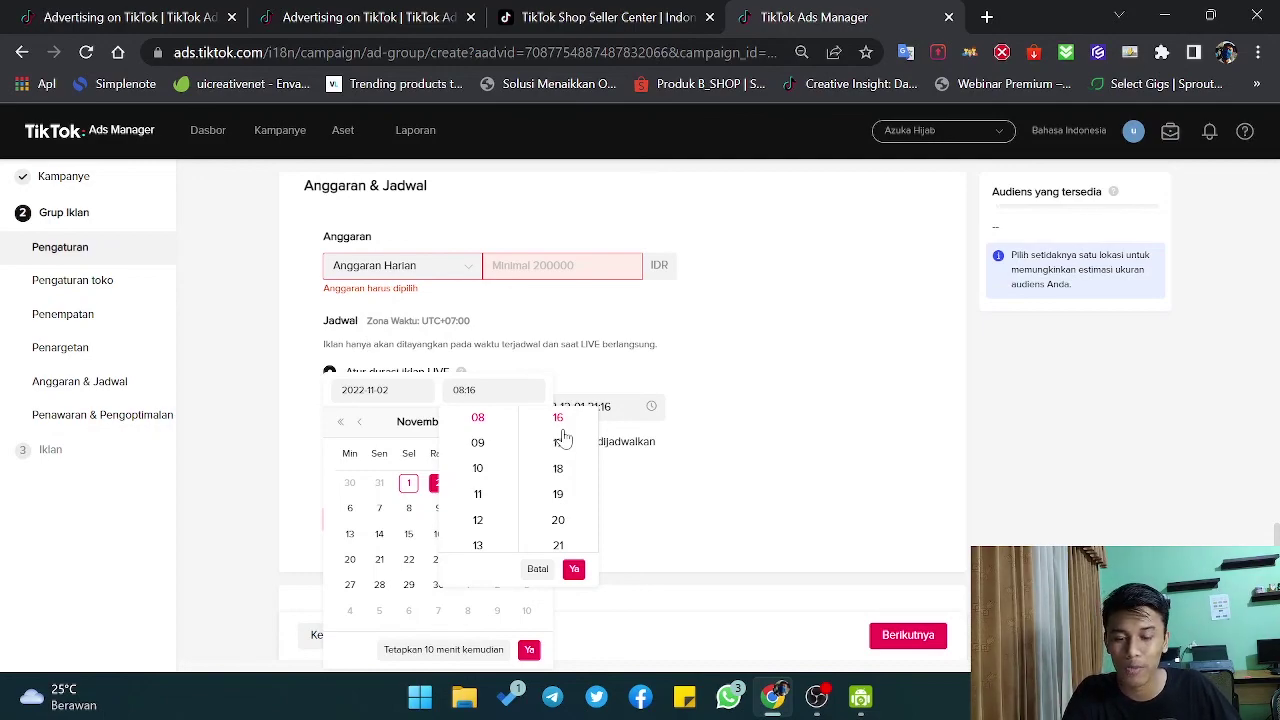
pyautogui.scroll(-4, 563, 437)
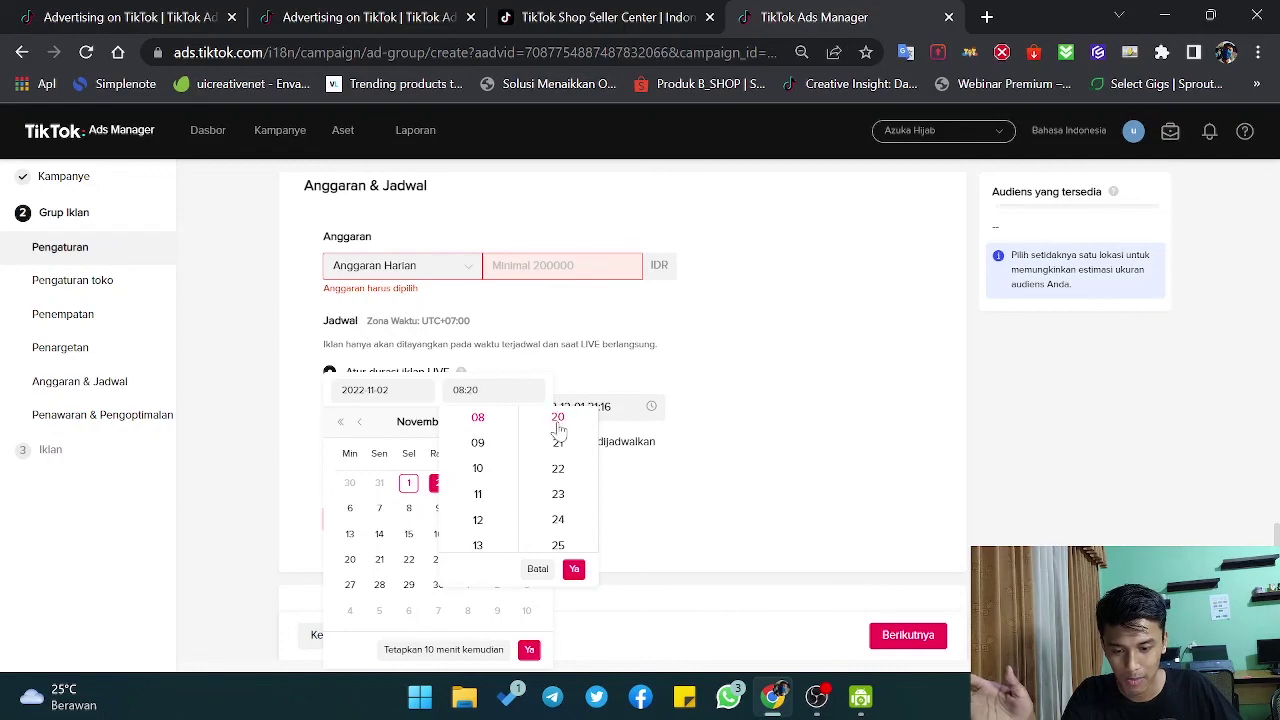
pyautogui.click(573, 568)
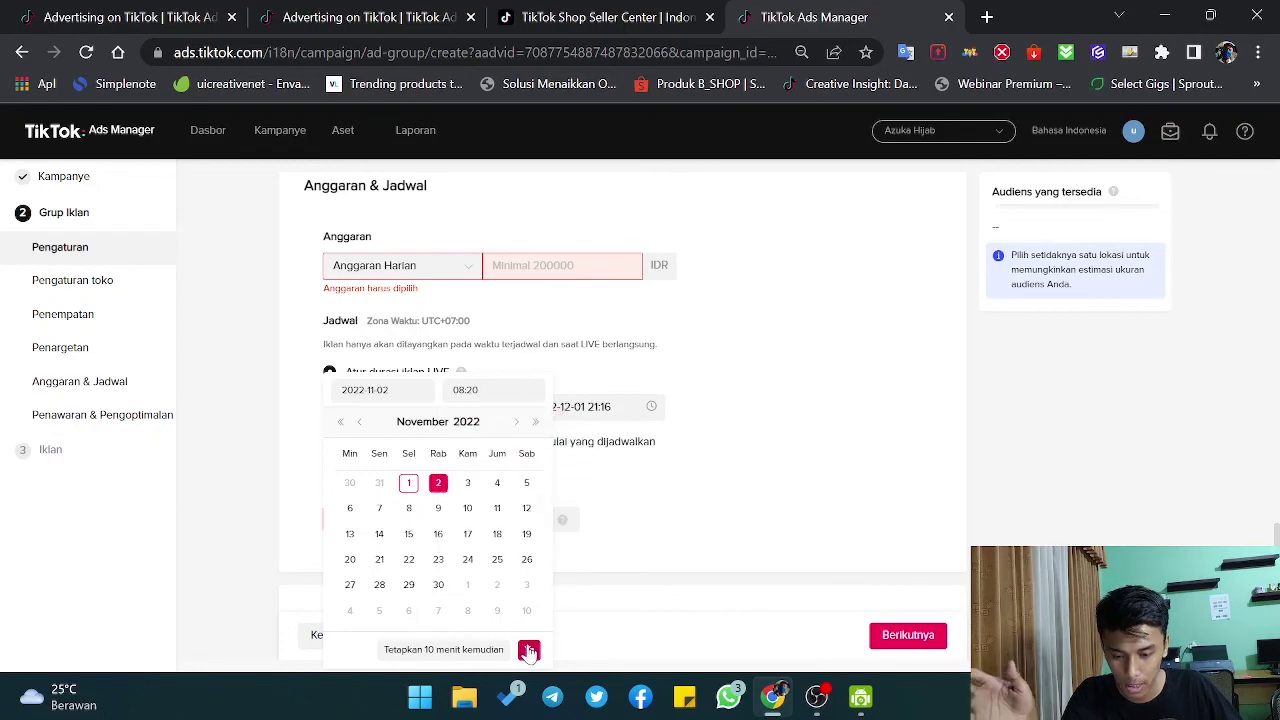
pyautogui.click(529, 651)
# Set the daily budget to 200000 IDR and choose Selesaikan pembayaran as the optimization goal.
pyautogui.write('200000')
pyautogui.click(756, 335)
pyautogui.scroll(-3, 757, 322)
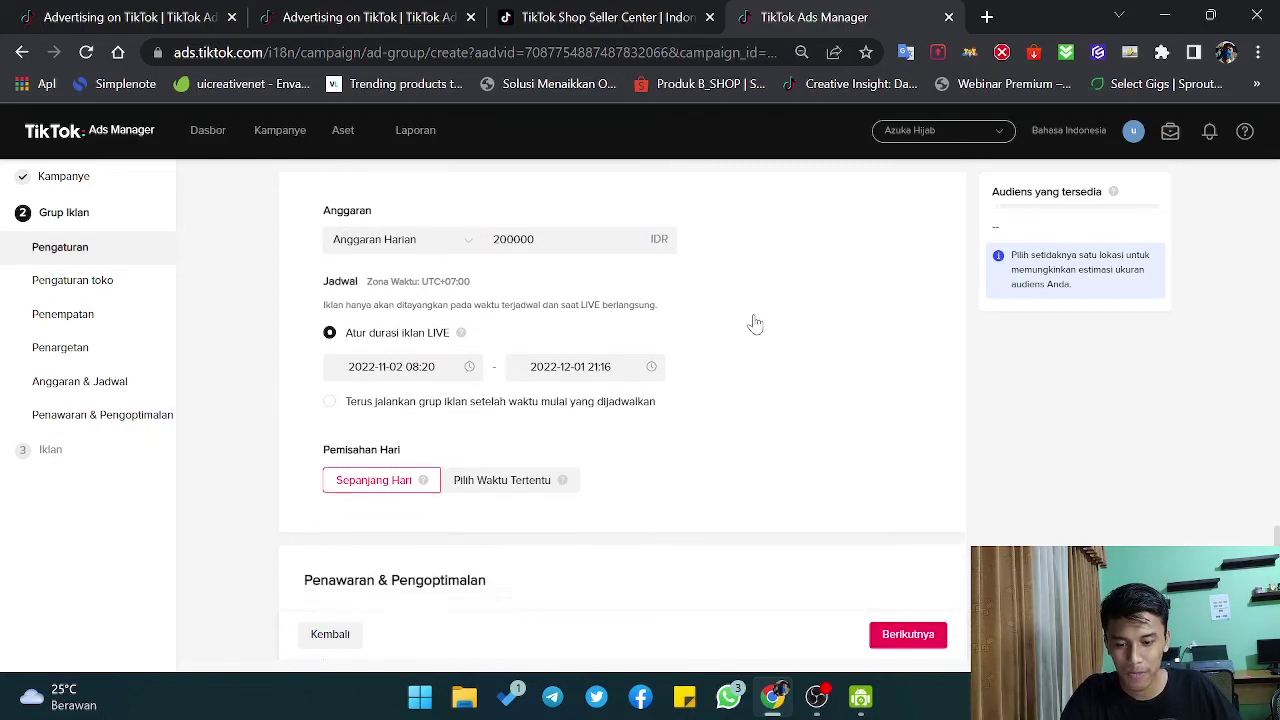
pyautogui.click(600, 455)
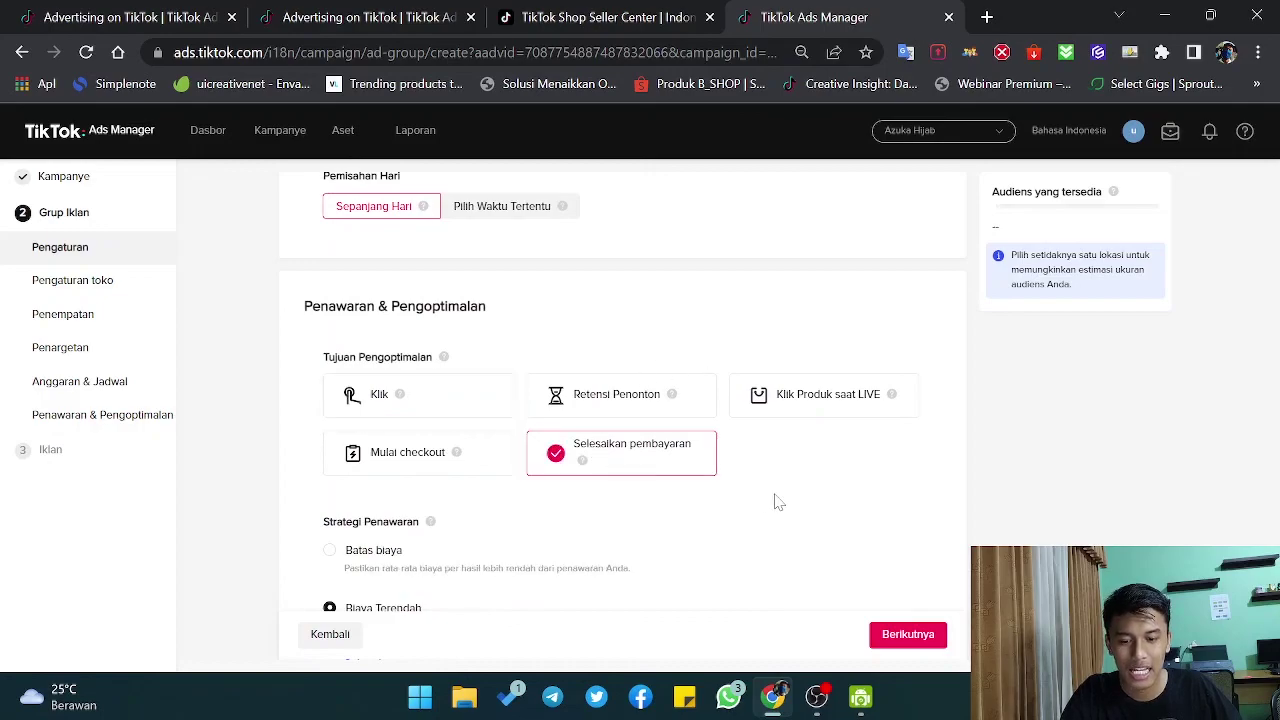
pyautogui.scroll(-1, 789, 484)
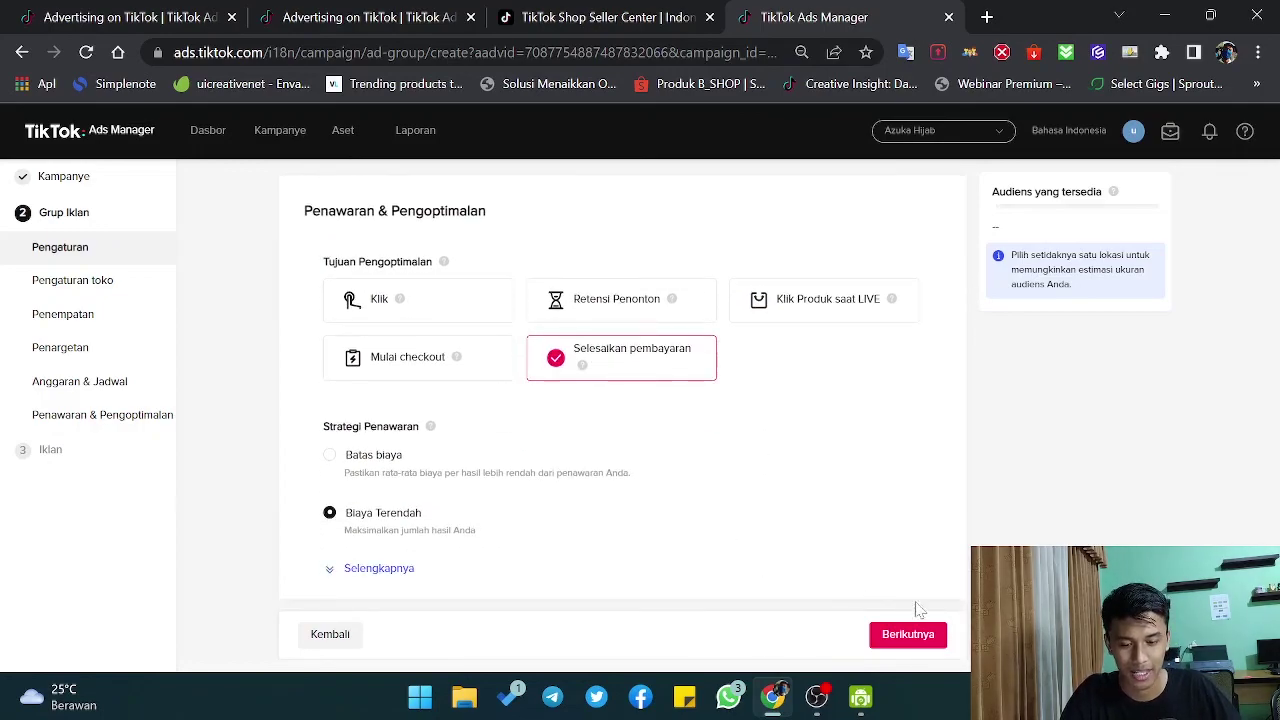
pyautogui.click(908, 636)
# Set the target location to Indonesia and continue to the ad creation stage.
pyautogui.click(479, 211)
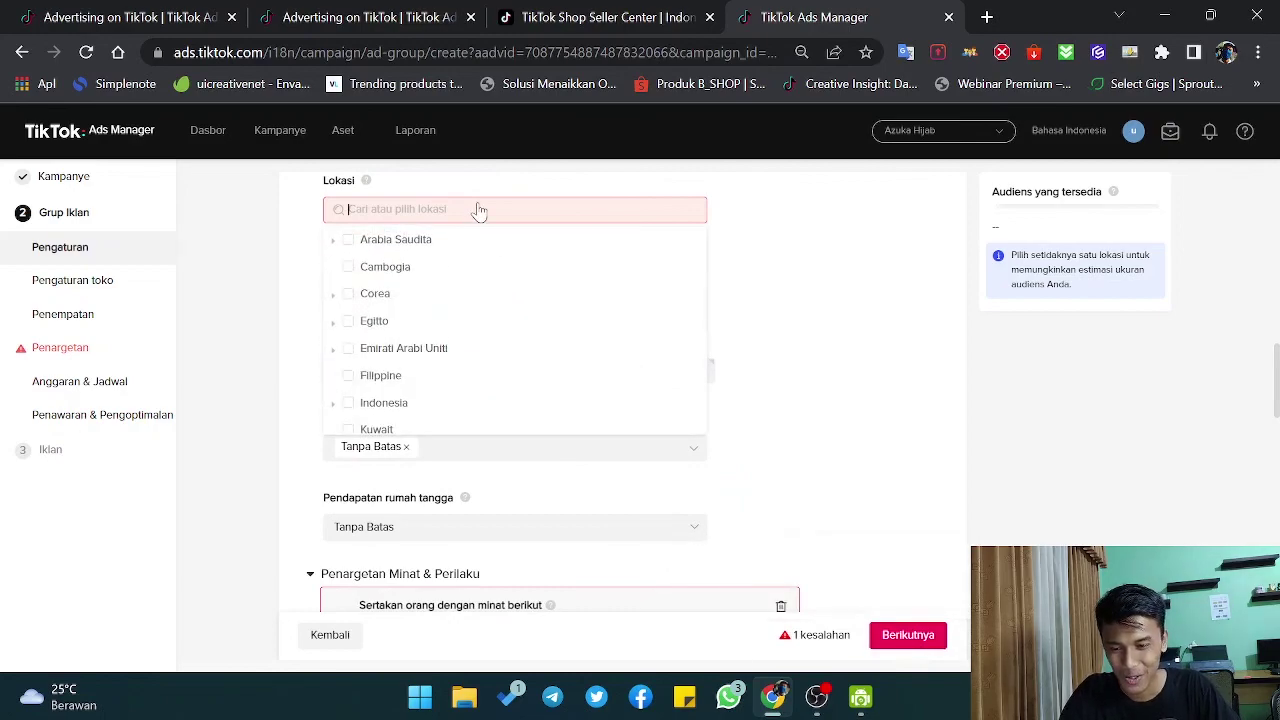
pyautogui.write('Indonesia')
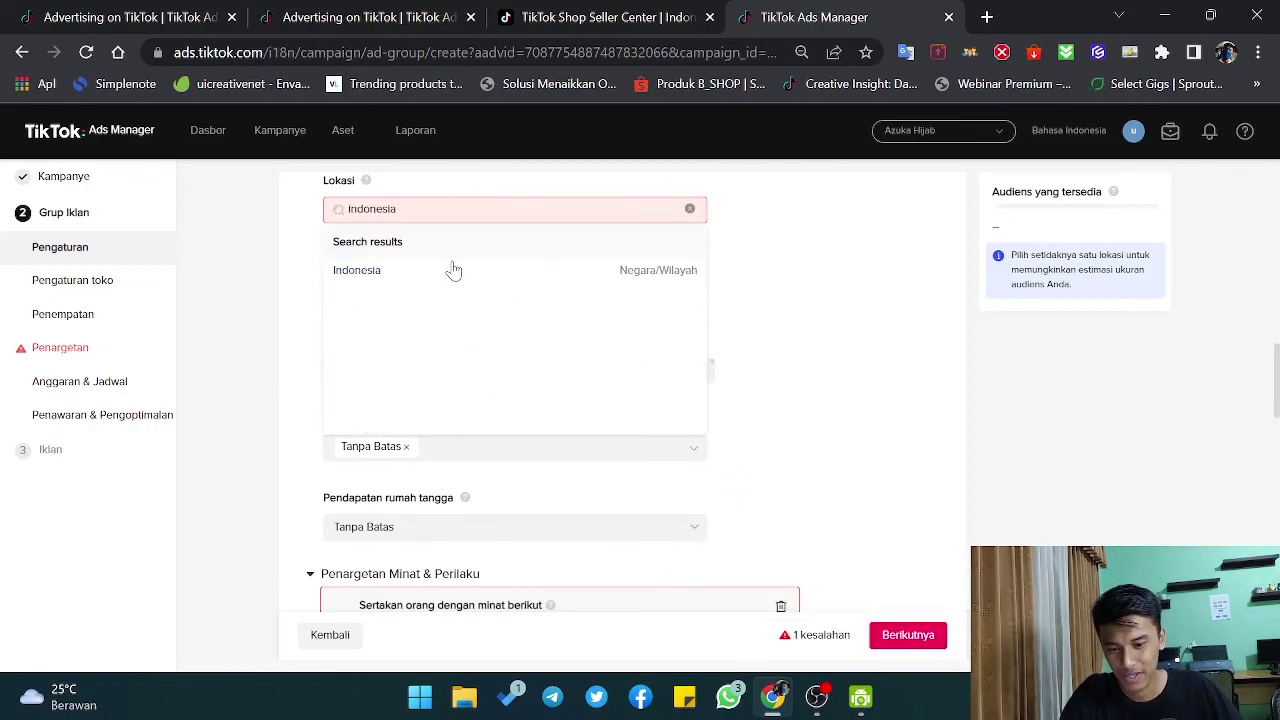
pyautogui.click(455, 269)
pyautogui.scroll(-1, 843, 309)
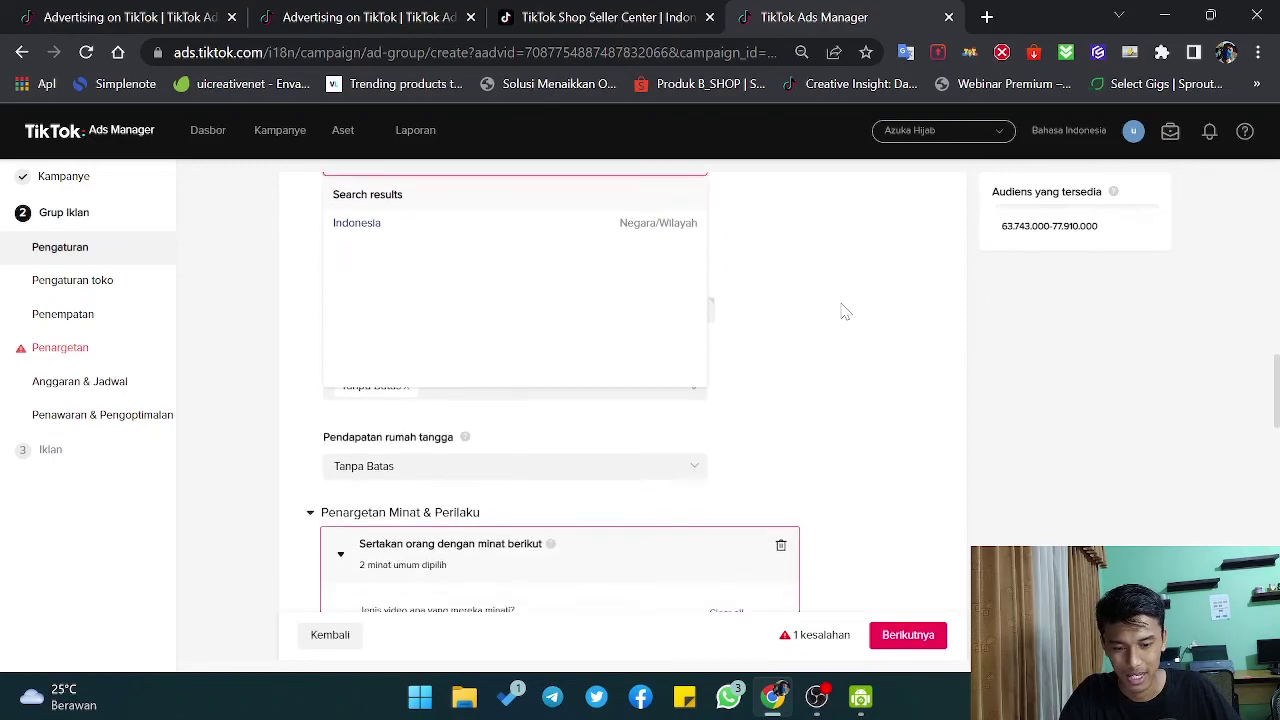
pyautogui.click(912, 638)
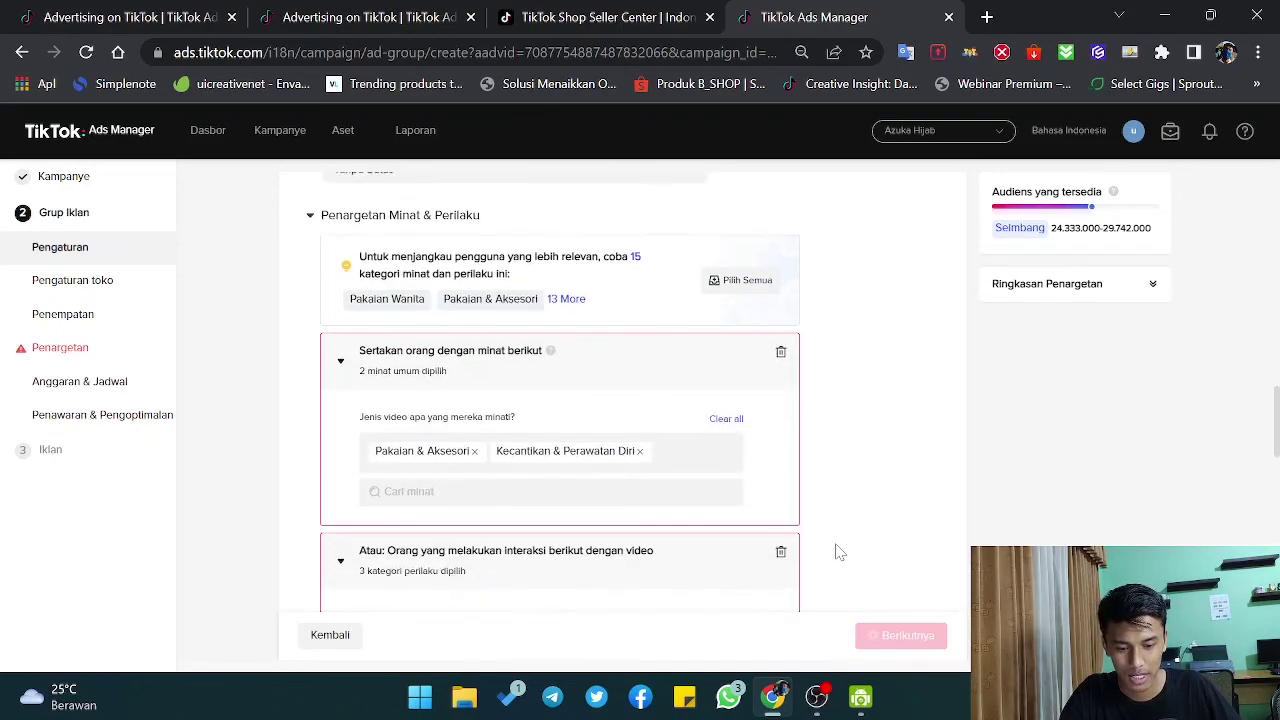
pyautogui.scroll(-7, 838, 552)
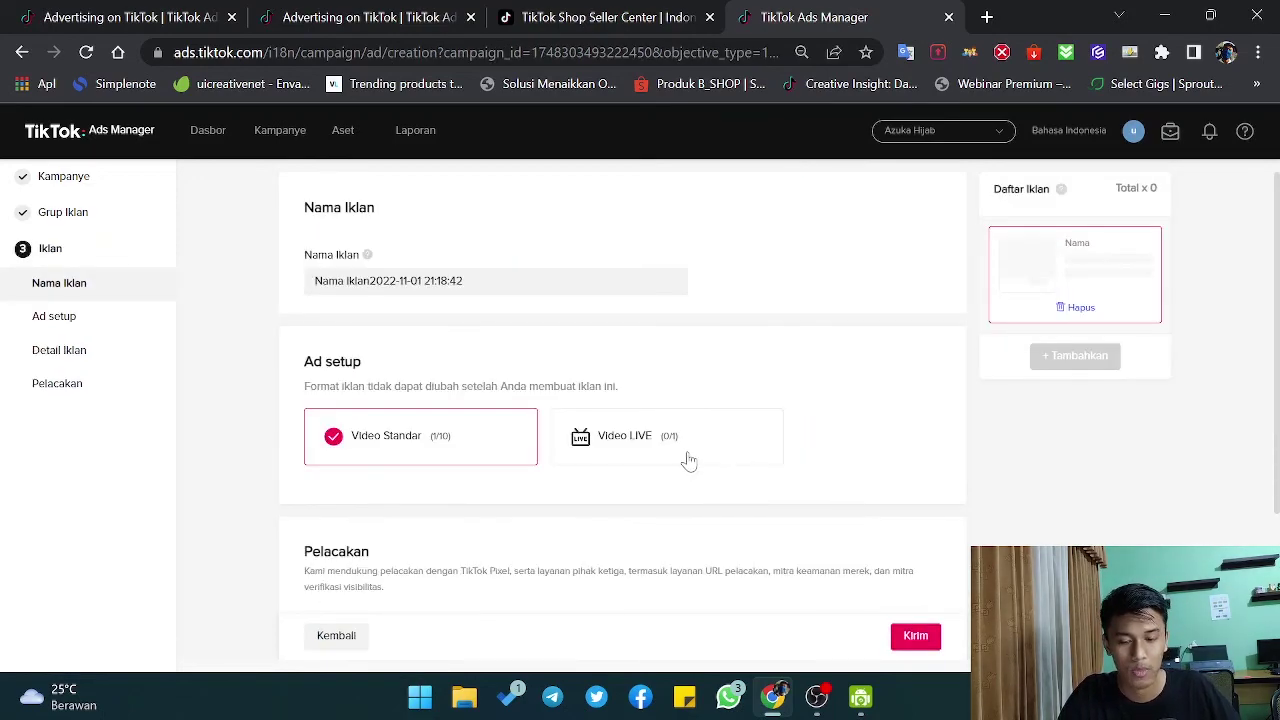
# Choose Video LIVE as the ad format and submit the ad.
pyautogui.click(659, 449)
pyautogui.scroll(-2, 757, 374)
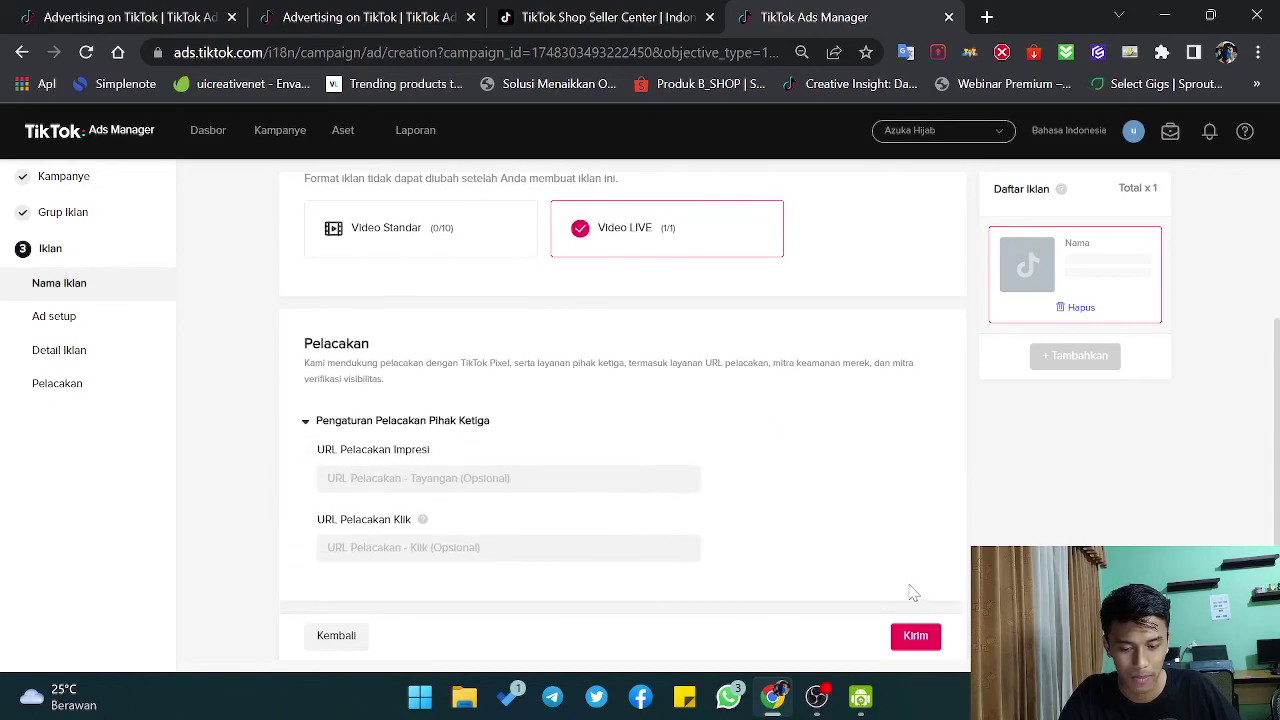
pyautogui.click(915, 636)
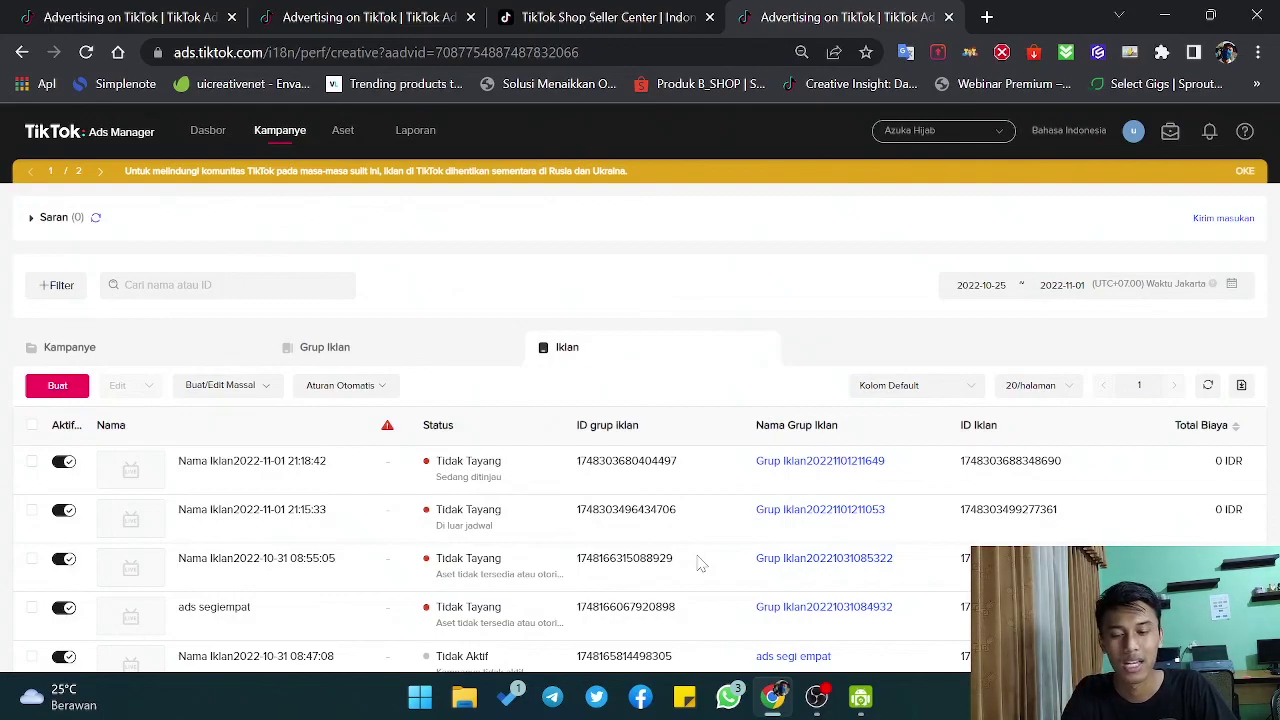
# Examine the cost, click and conversion columns of the ad groups in the earlier campaign.
pyautogui.click(300, 15)
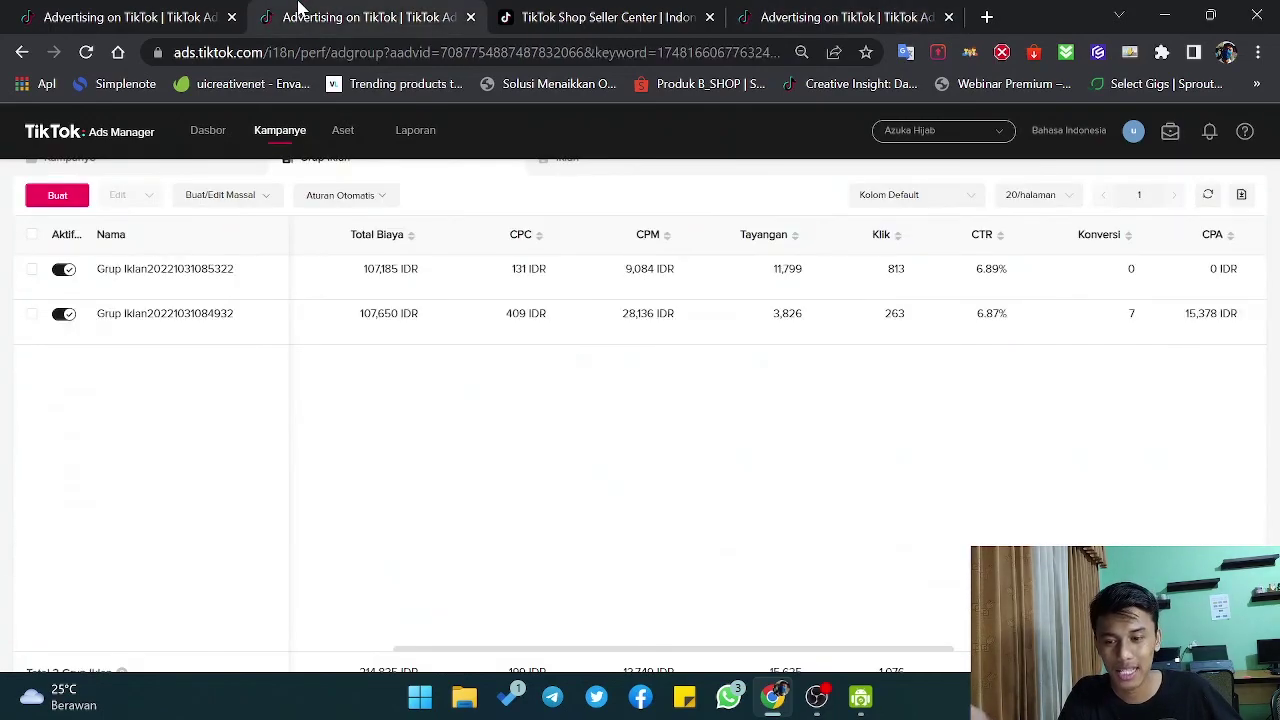
pyautogui.moveTo(343, 130)
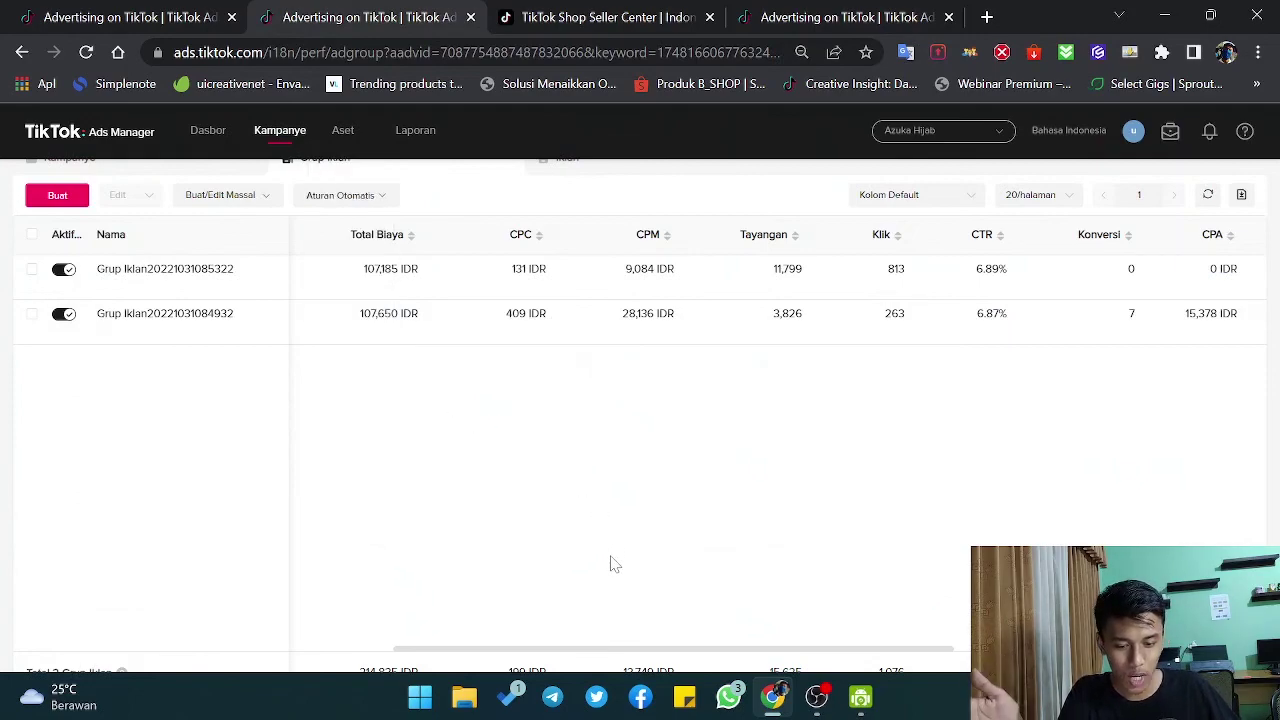
pyautogui.moveTo(618, 655); pyautogui.dragTo(722, 632)
# Switch to TikTok Shop Seller Center and review the orders waiting for shipment in Kelola Pesanan.
pyautogui.click(680, 15)
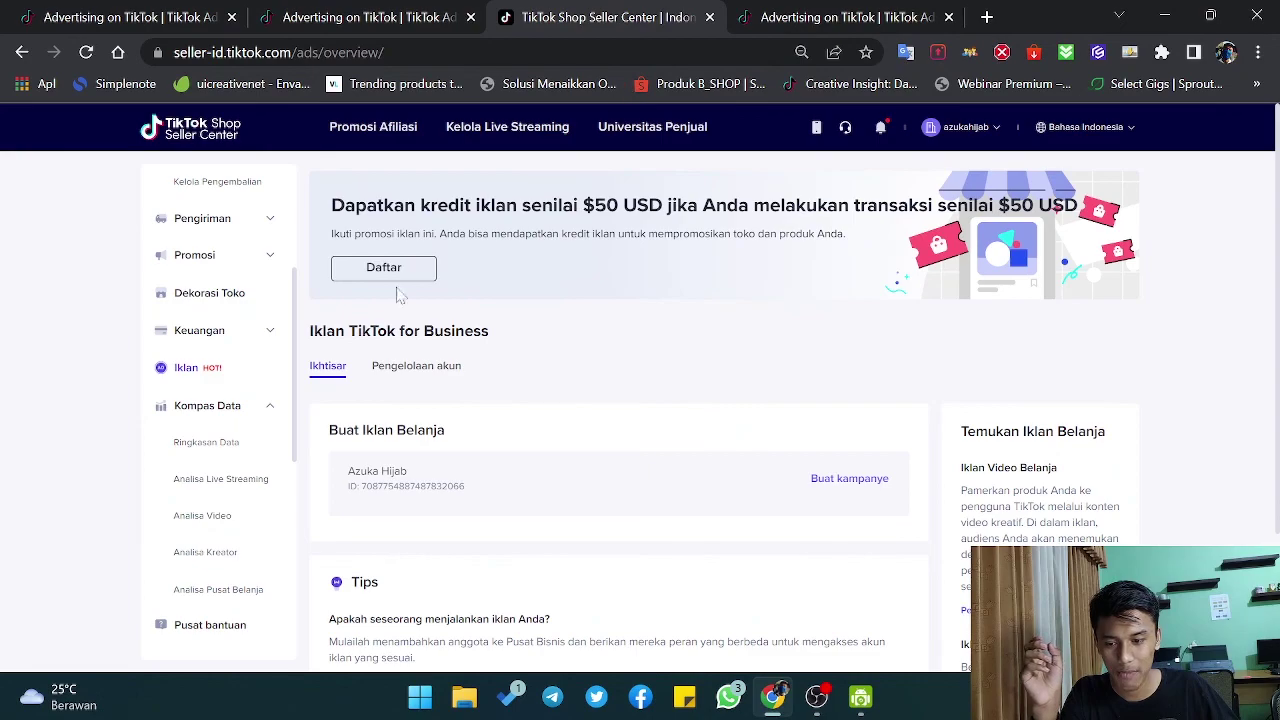
pyautogui.scroll(2, 208, 262)
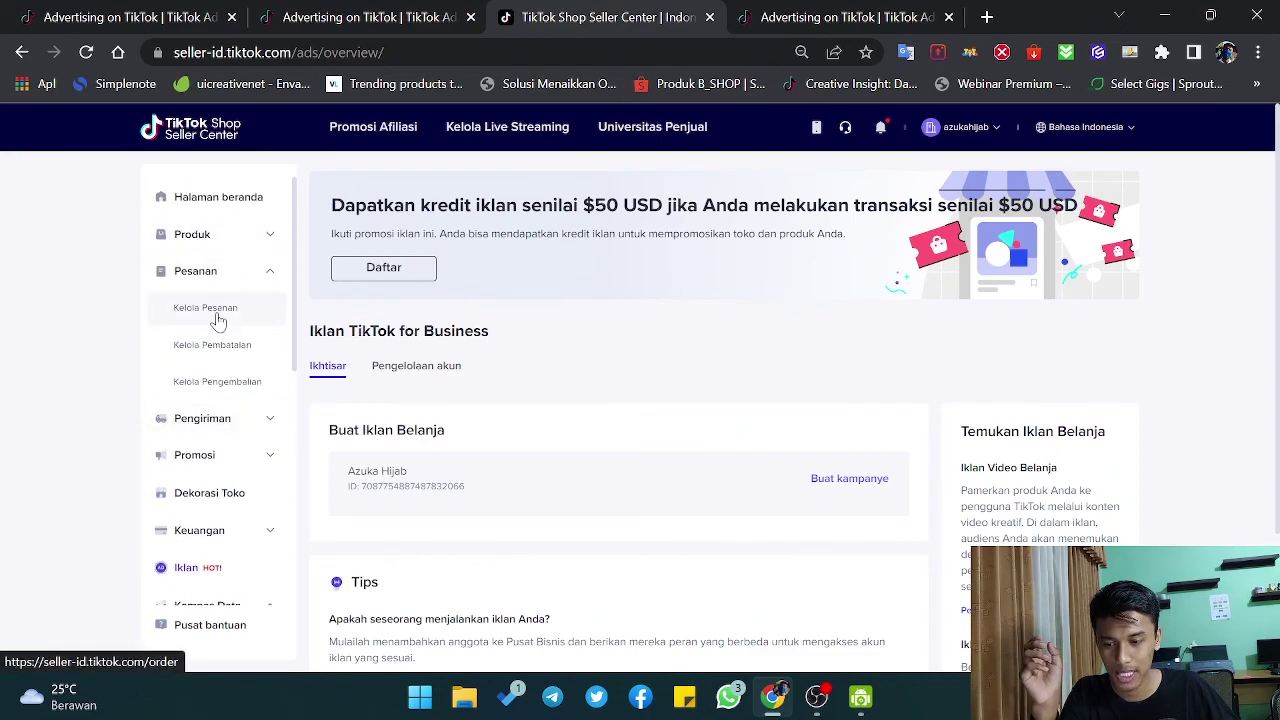
pyautogui.click(218, 316)
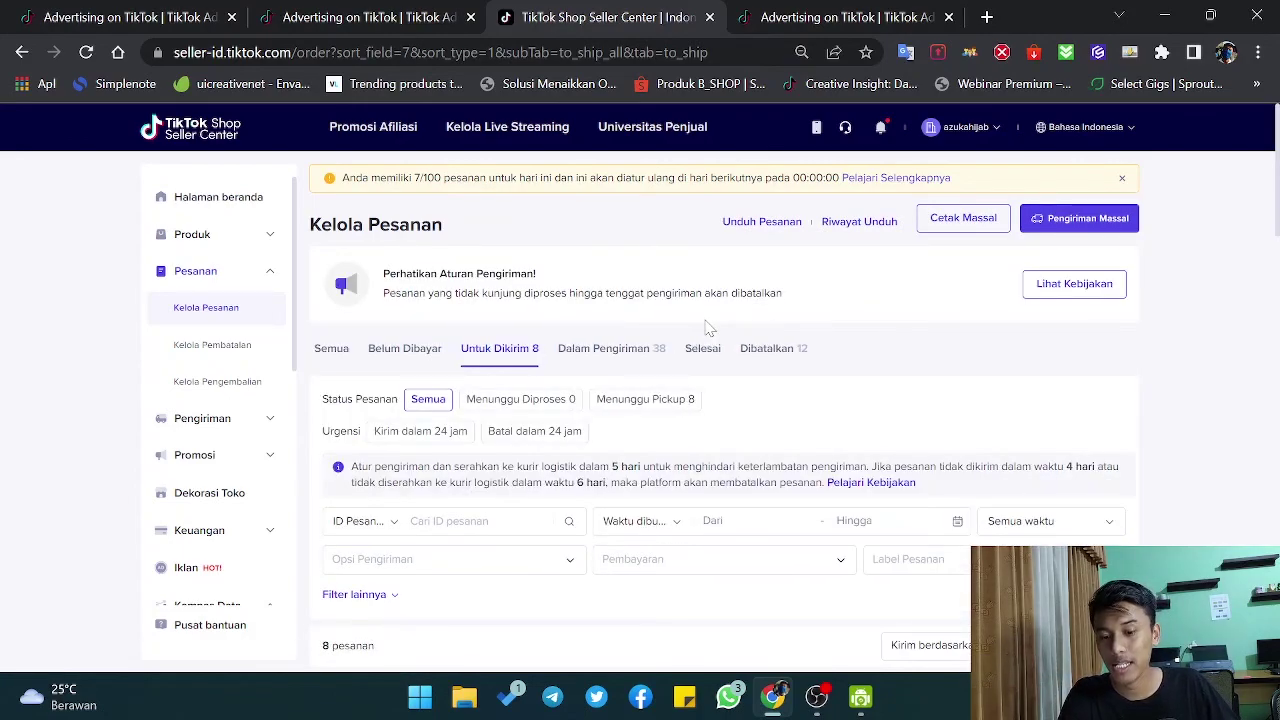
pyautogui.scroll(-5, 731, 355)
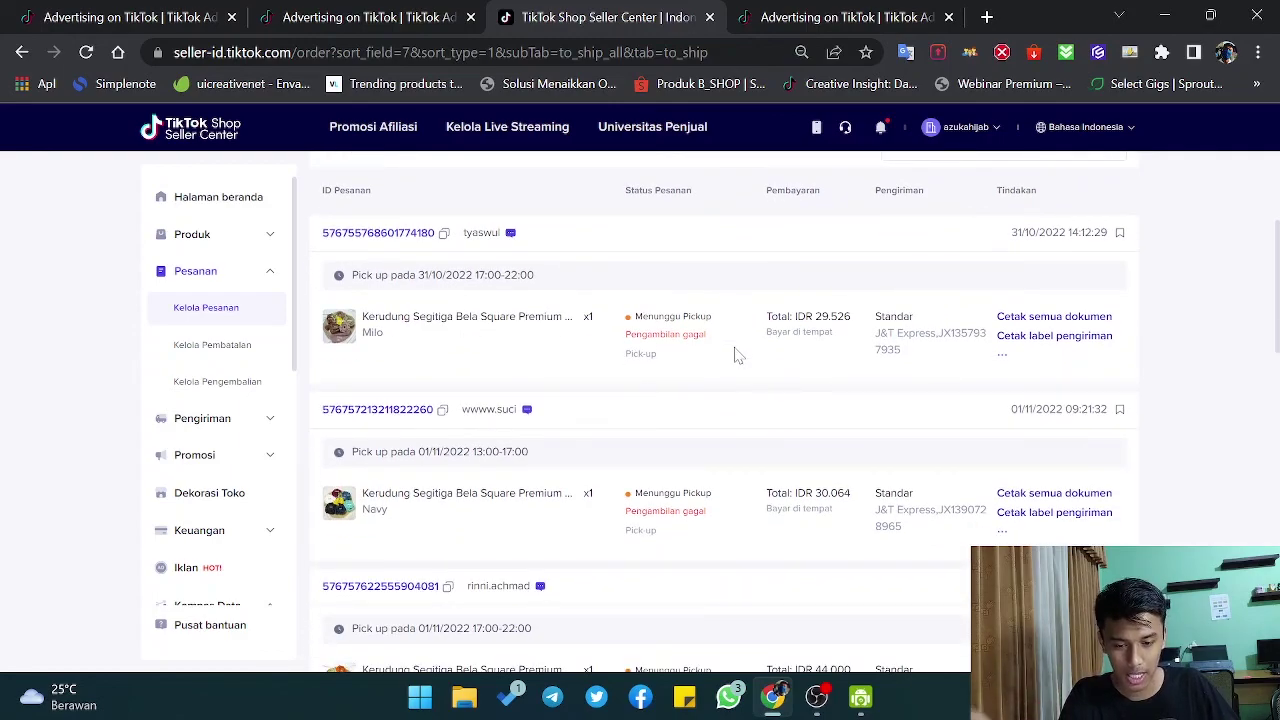
pyautogui.scroll(-5, 737, 355)
pyautogui.scroll(-3, 737, 355)
pyautogui.scroll(-3, 738, 352)
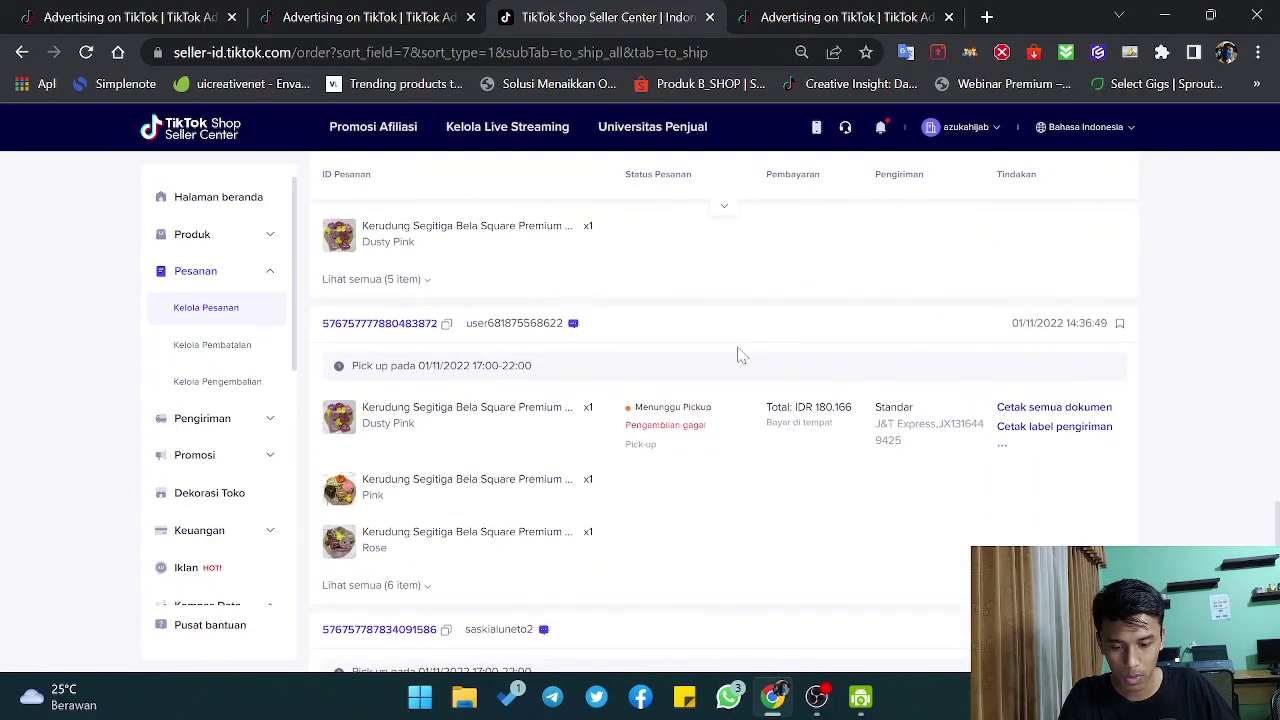
pyautogui.scroll(-2, 746, 358)
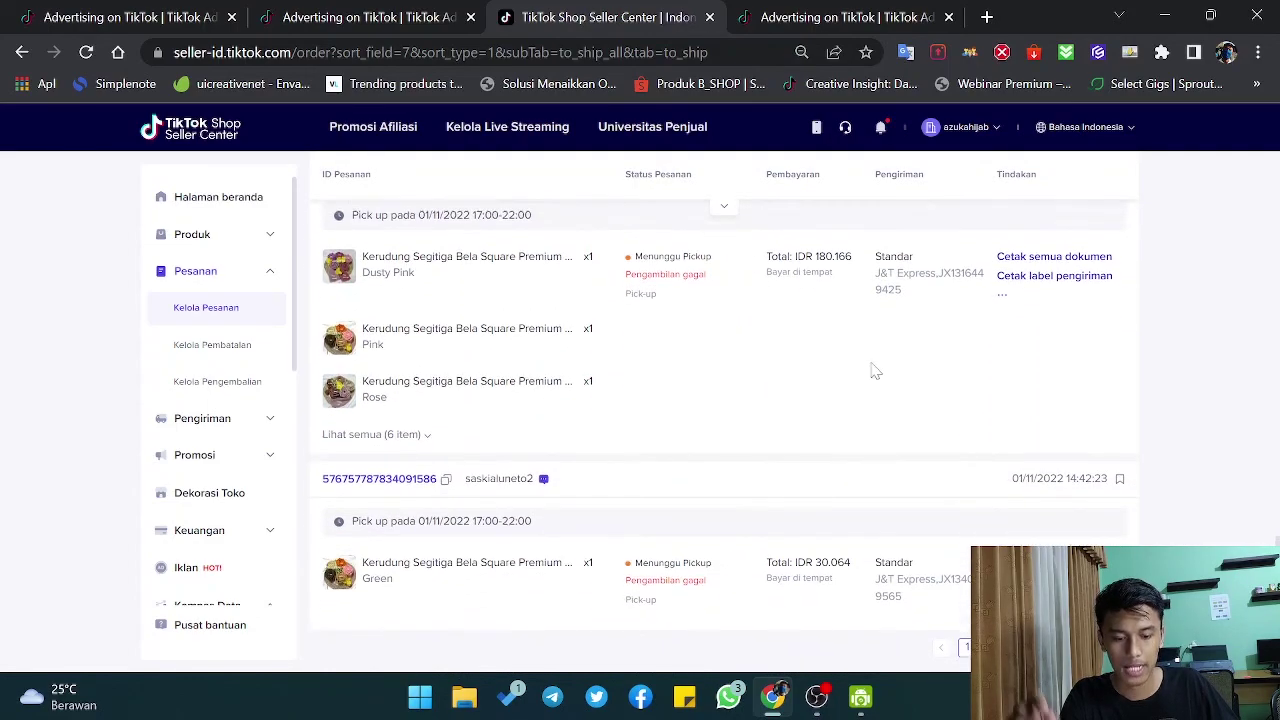
pyautogui.scroll(5, 871, 366)
pyautogui.scroll(10, 771, 363)
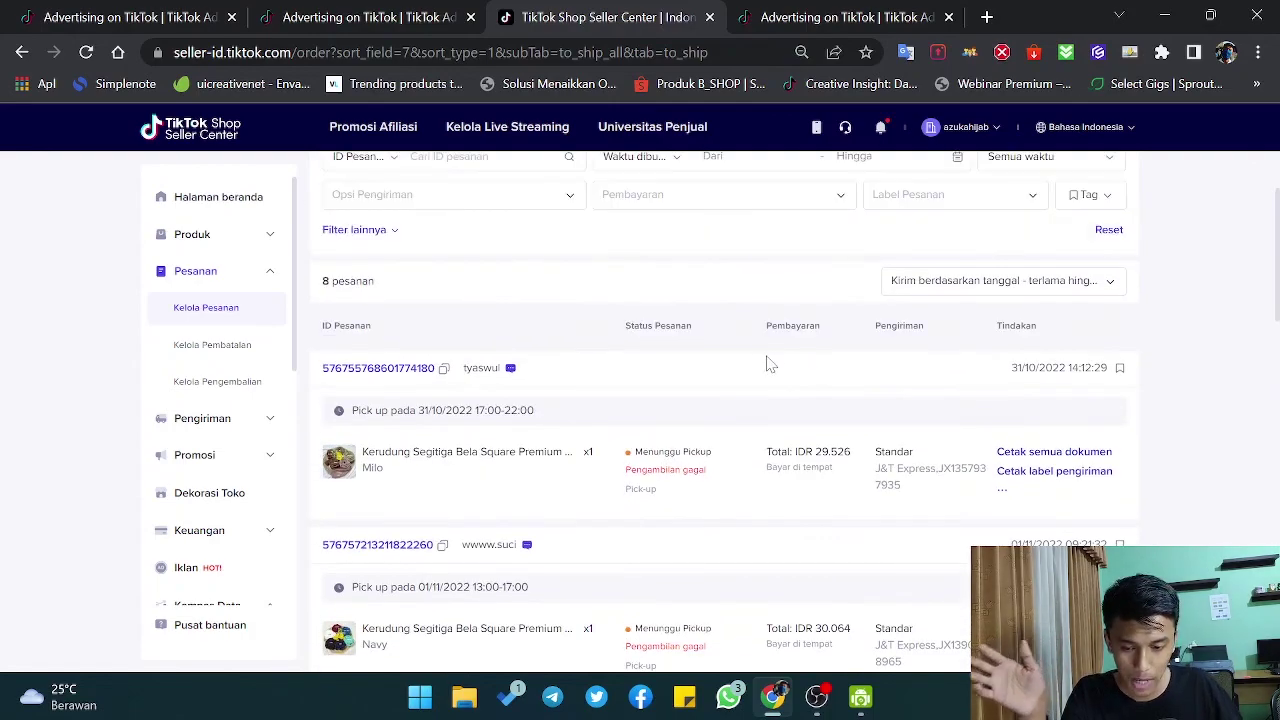